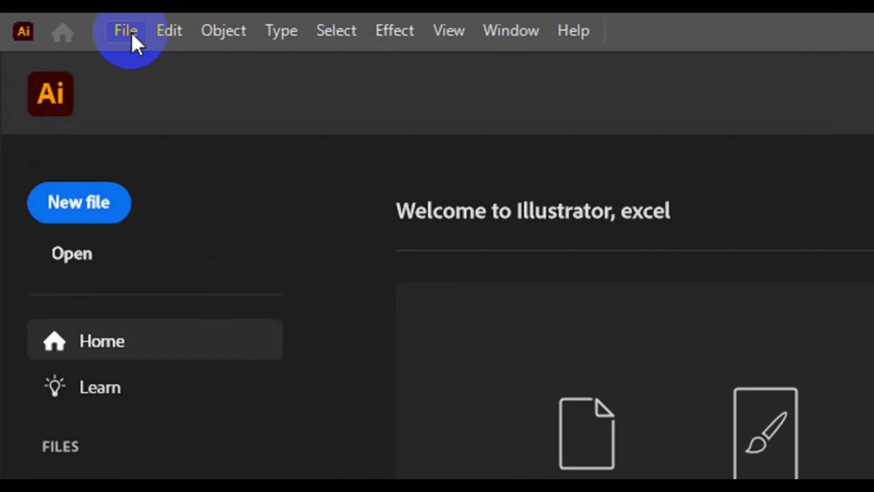
# Start a new document and name it "Stylish banner".
pyautogui.click(66, 23)
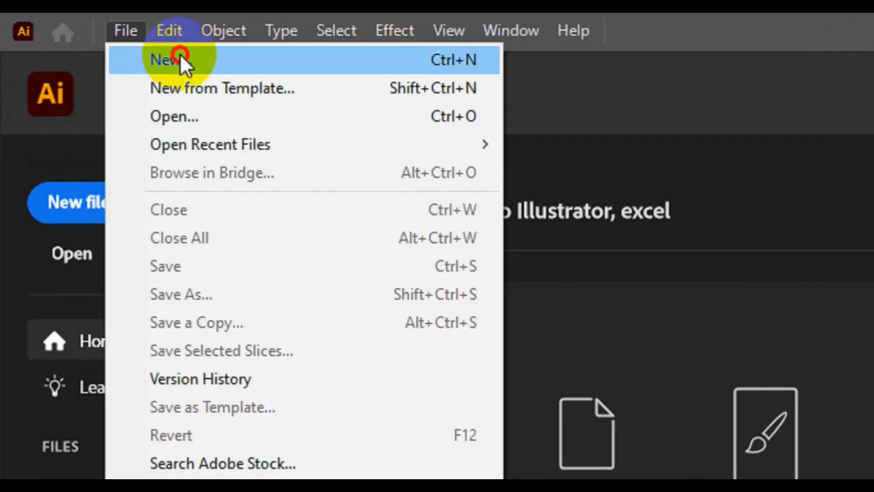
pyautogui.click(180, 57)
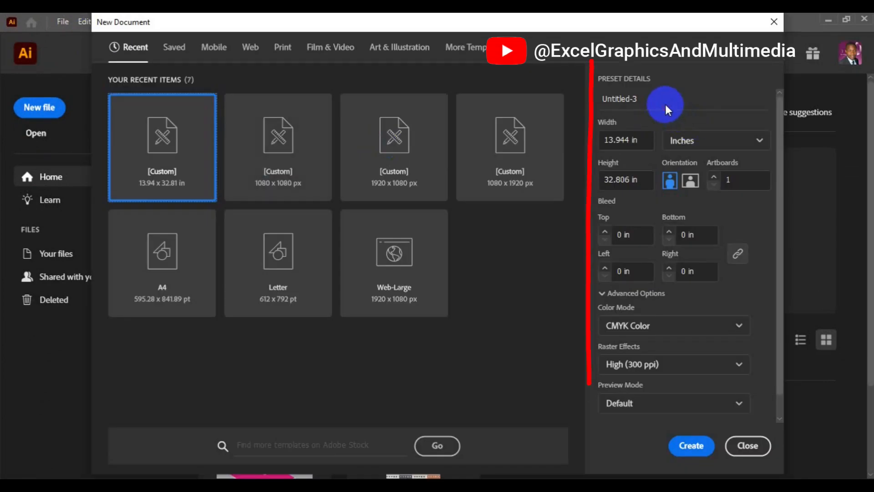
pyautogui.click(659, 100)
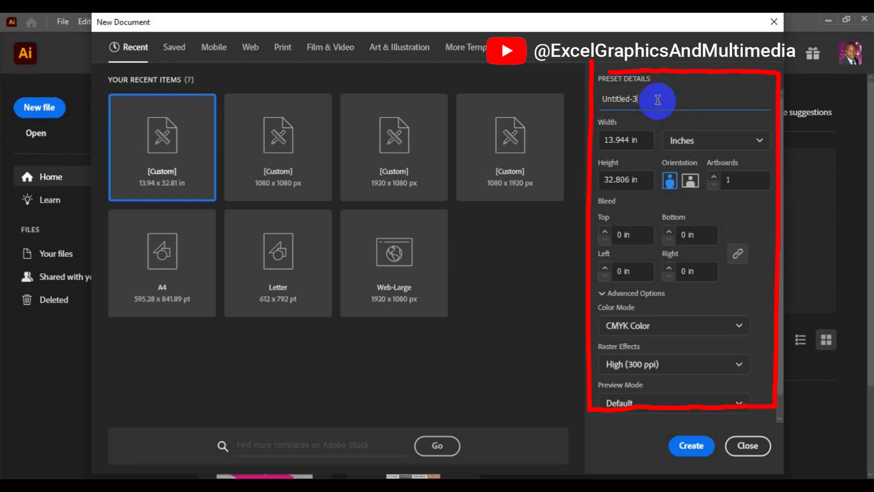
pyautogui.hotkey('ctrl', 'a')
pyautogui.write('S')
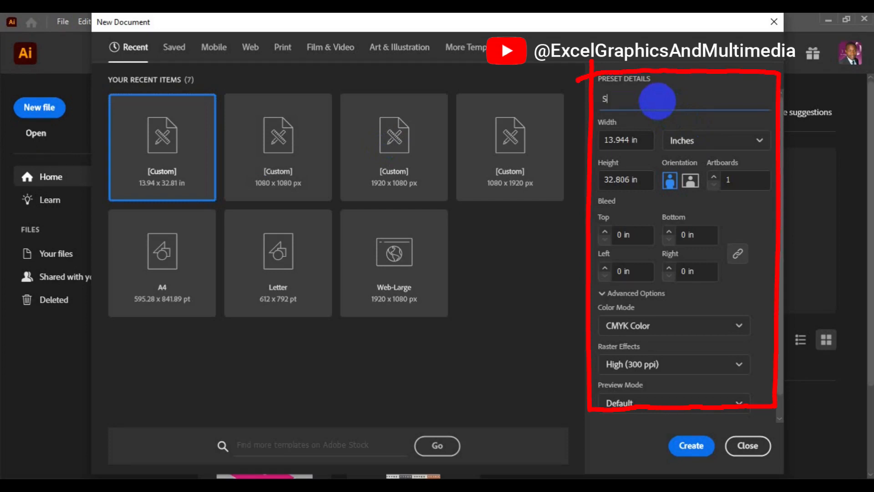
pyautogui.write('tylish banner')
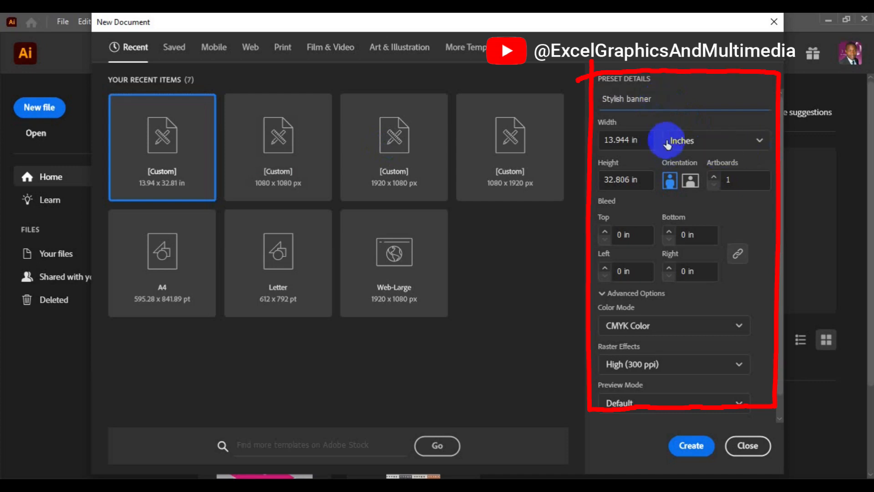
# Choose inches as the document units, with a width of 13.944 in and a height of 32.806 in.
pyautogui.click(691, 144)
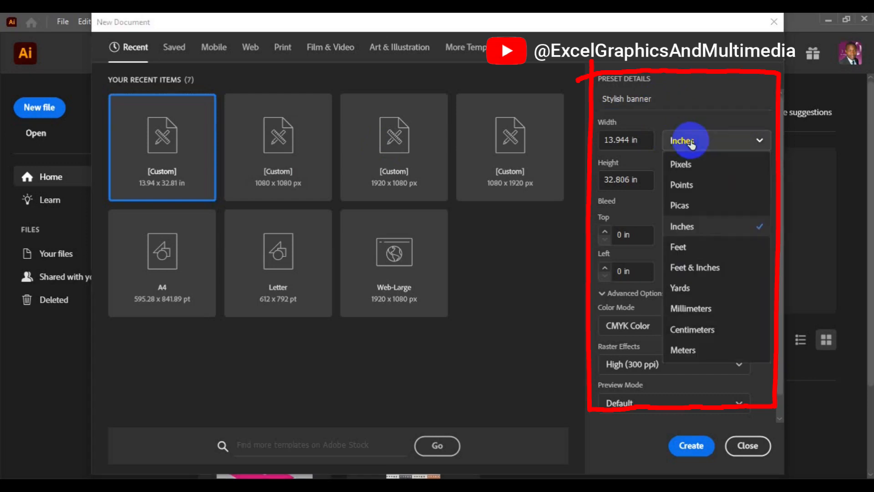
pyautogui.click(693, 230)
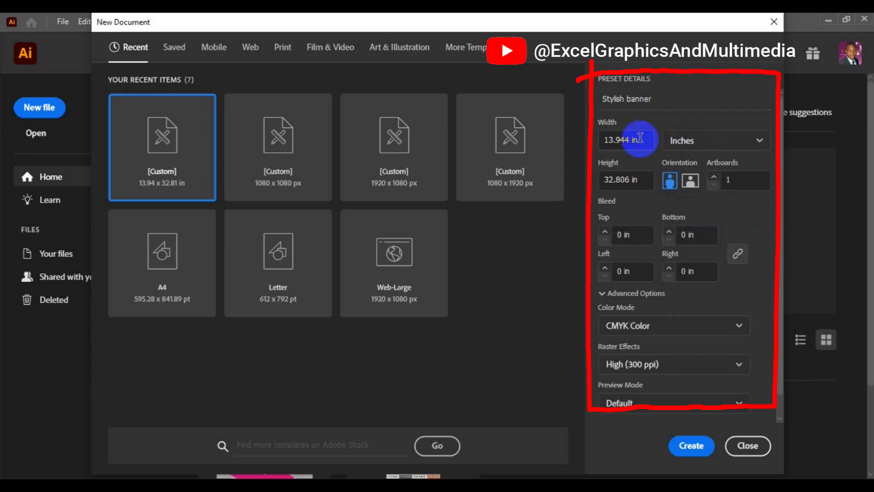
pyautogui.moveTo(640, 138); pyautogui.dragTo(601, 143)
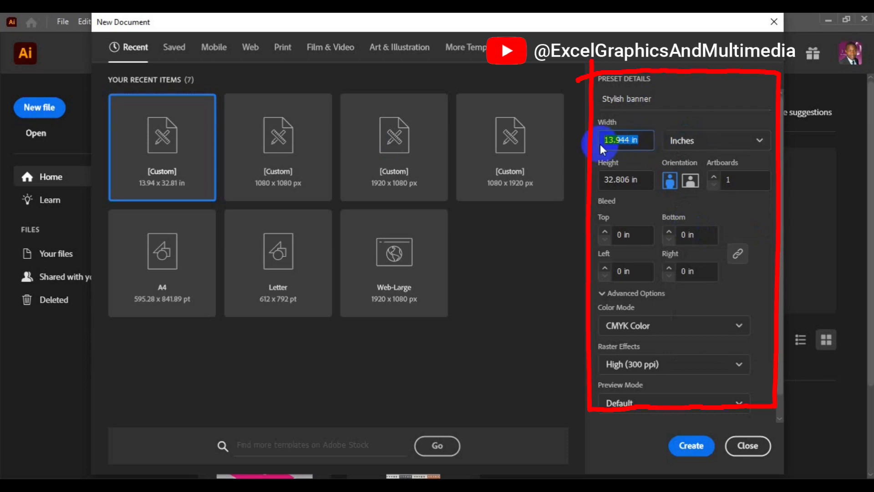
pyautogui.click(629, 181)
pyautogui.moveTo(628, 181); pyautogui.dragTo(604, 181)
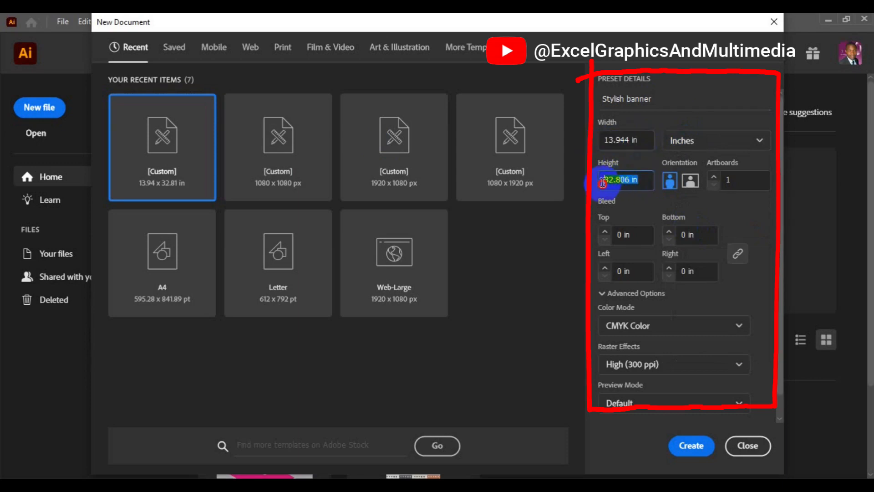
# Use CMYK Color mode and High (300 ppi) raster effects, and create the document.
pyautogui.click(684, 336)
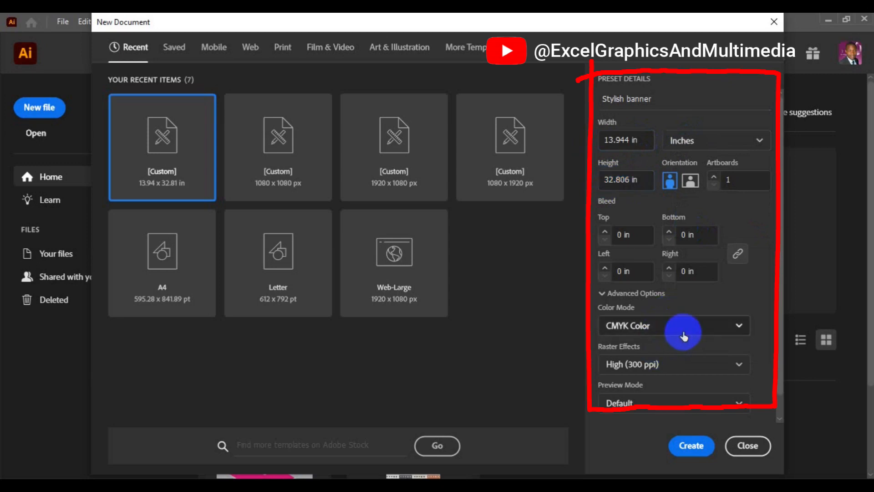
pyautogui.click(651, 329)
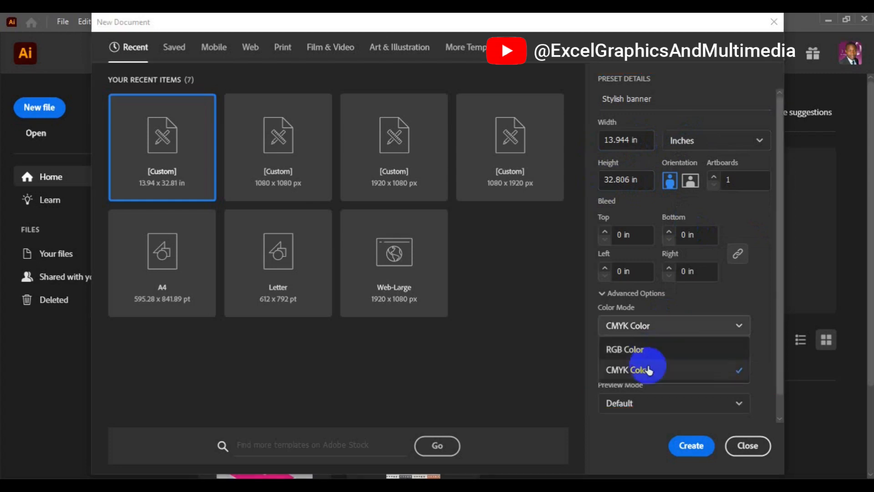
pyautogui.click(649, 370)
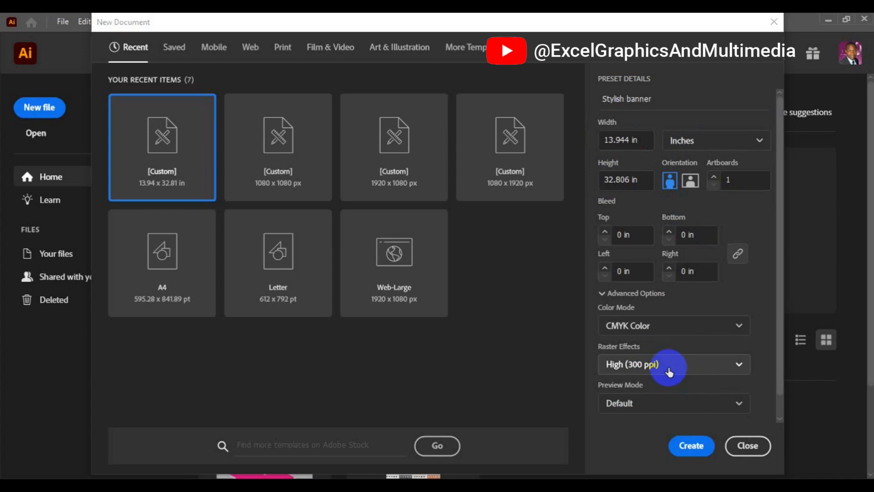
pyautogui.click(669, 371)
pyautogui.click(655, 391)
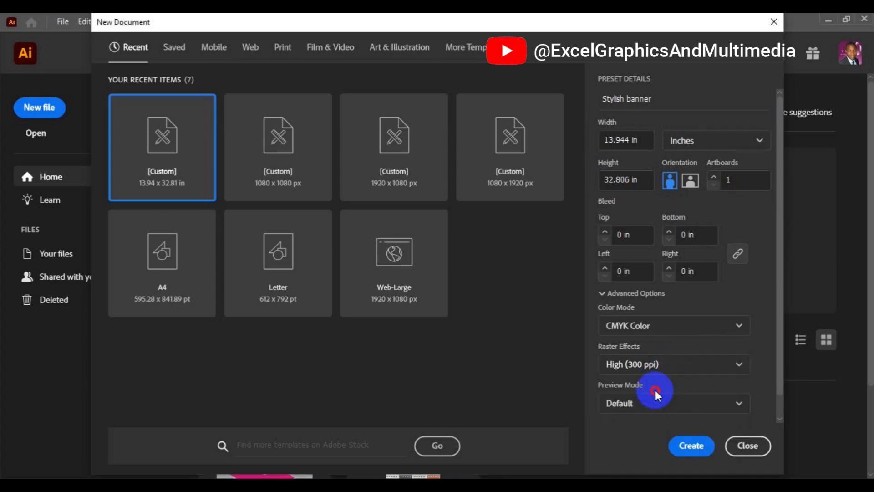
pyautogui.click(691, 447)
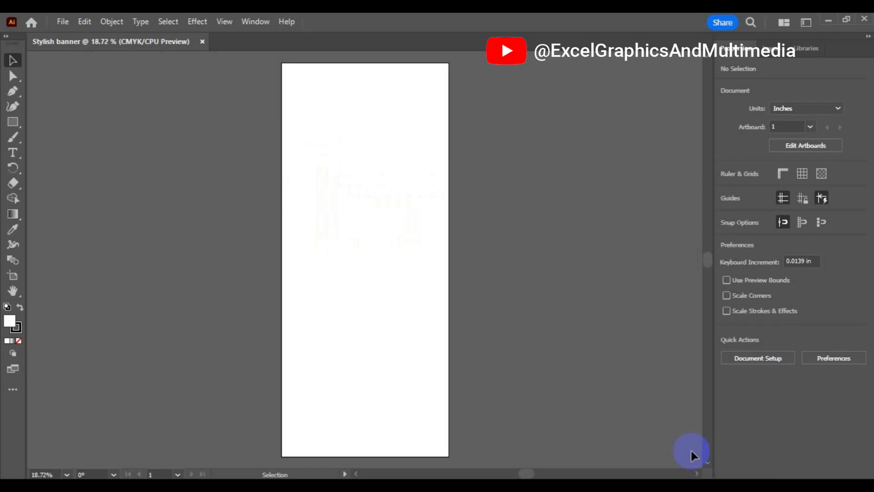
# Draw a rectangle covering the whole artboard, 13.944 in wide and 32.806 in high.
pyautogui.hotkey('ctrl', '-')
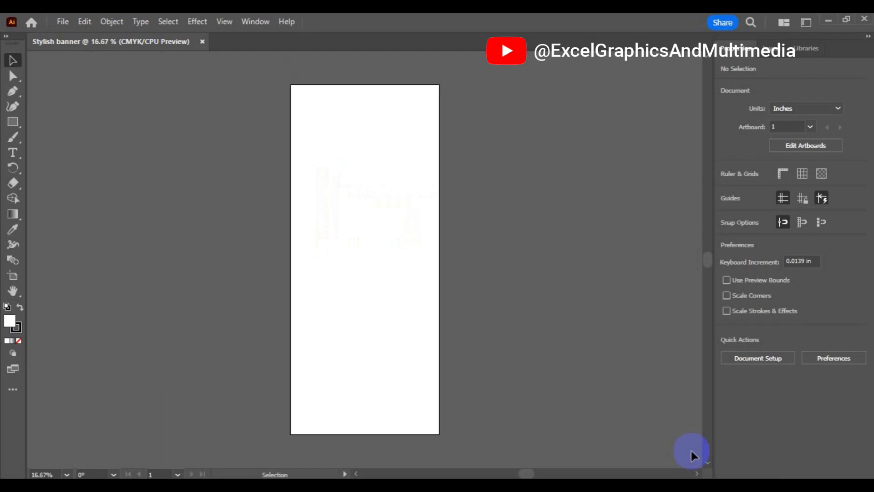
pyautogui.hotkey('ctrl', '-')
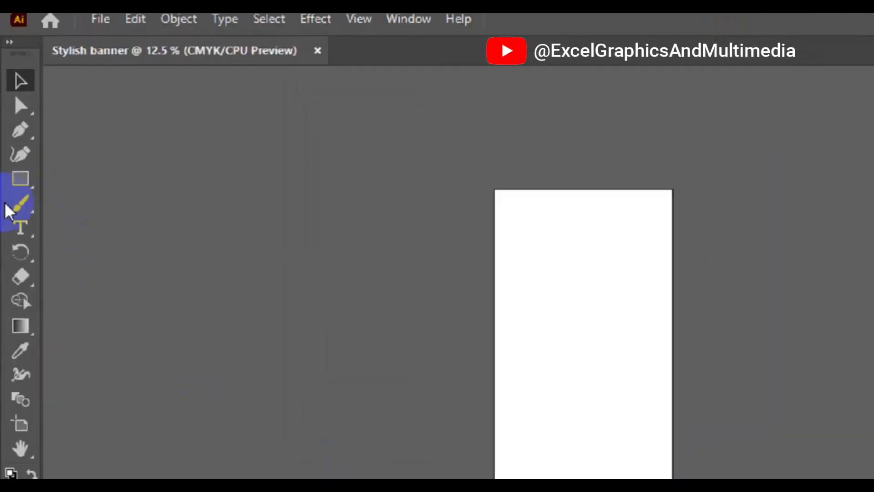
pyautogui.click(20, 187)
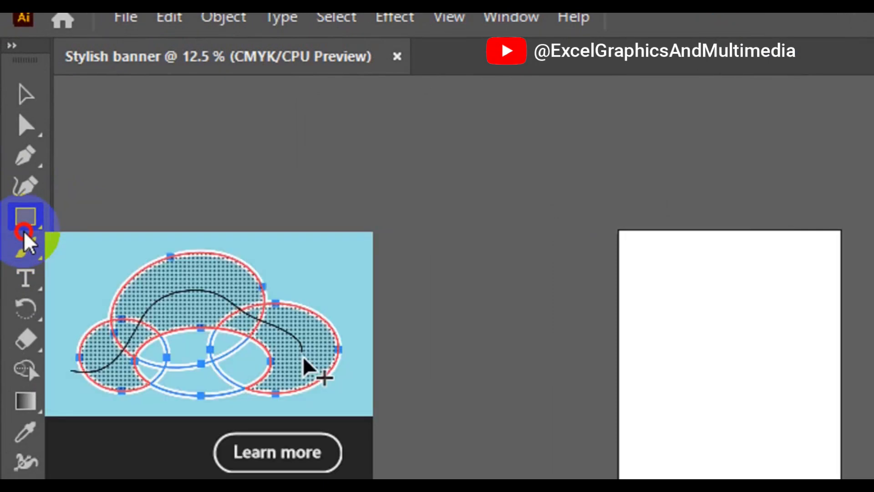
pyautogui.moveTo(25, 234); pyautogui.dragTo(104, 230)
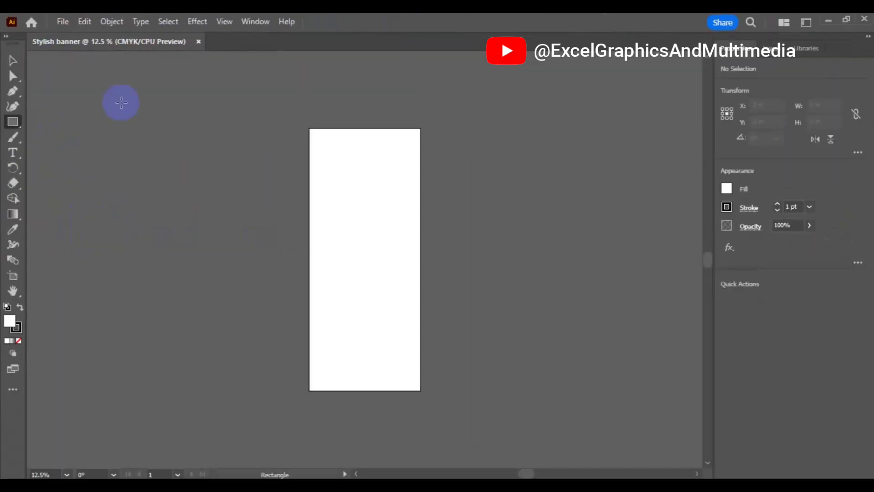
pyautogui.moveTo(308, 127)
pyautogui.mouseDown()
pyautogui.moveTo(376, 257)
pyautogui.moveTo(402, 363)
pyautogui.moveTo(421, 389)
pyautogui.mouseUp()
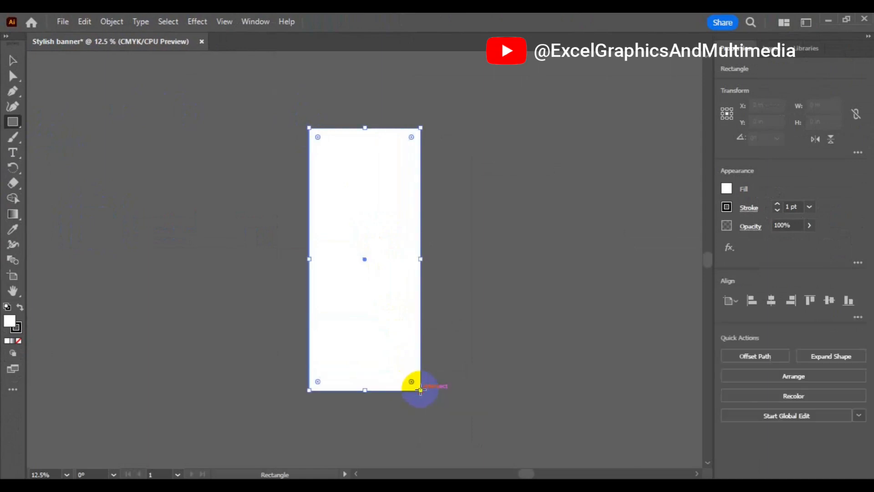
# Remove the fill from the artboard-sized rectangle and set its stroke weight to 2 pt.
pyautogui.click(727, 189)
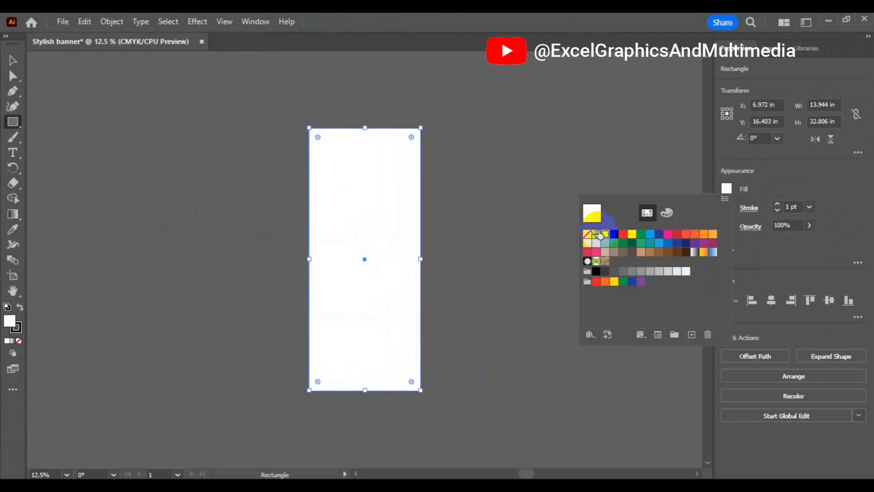
pyautogui.click(587, 234)
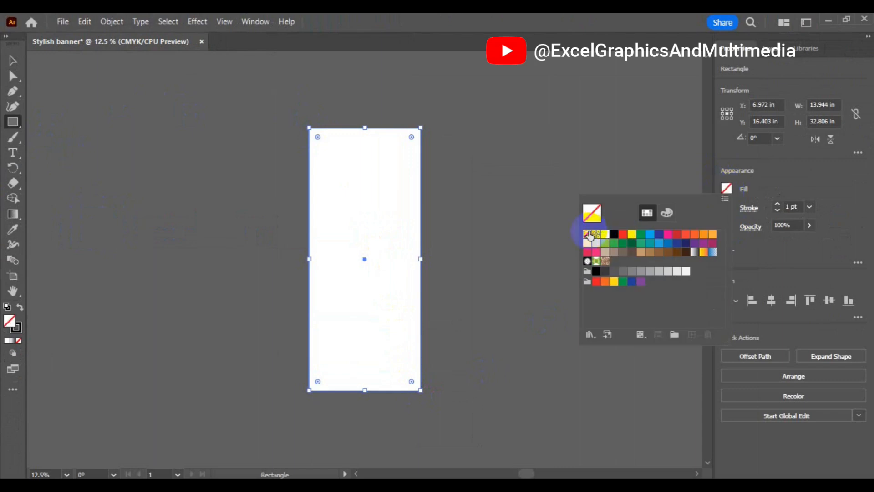
pyautogui.click(812, 207)
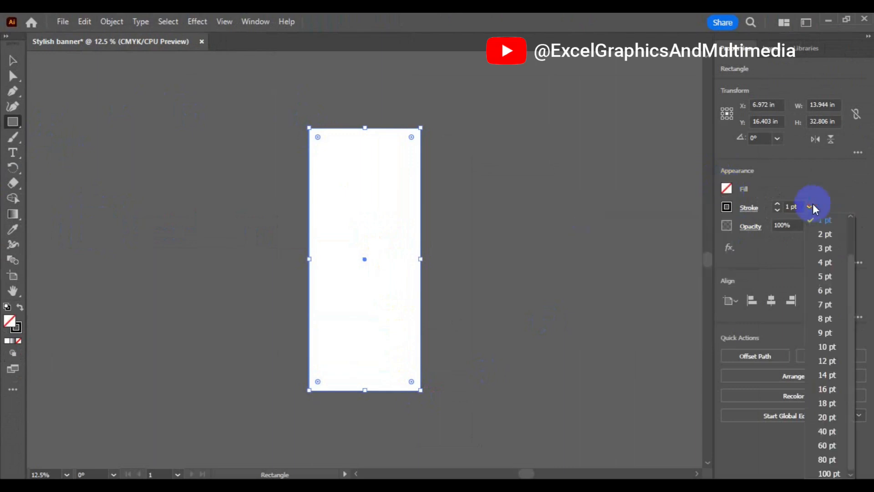
pyautogui.click(825, 236)
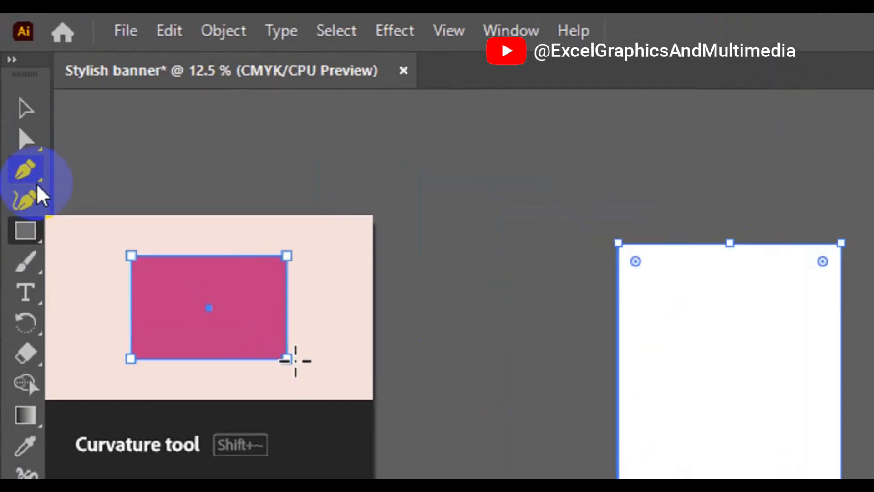
# Draw a straight diagonal path about 17.4 in long with the Pen tool, rising rightward across the artboard's middle and overshooting both side edges.
pyautogui.click(39, 181)
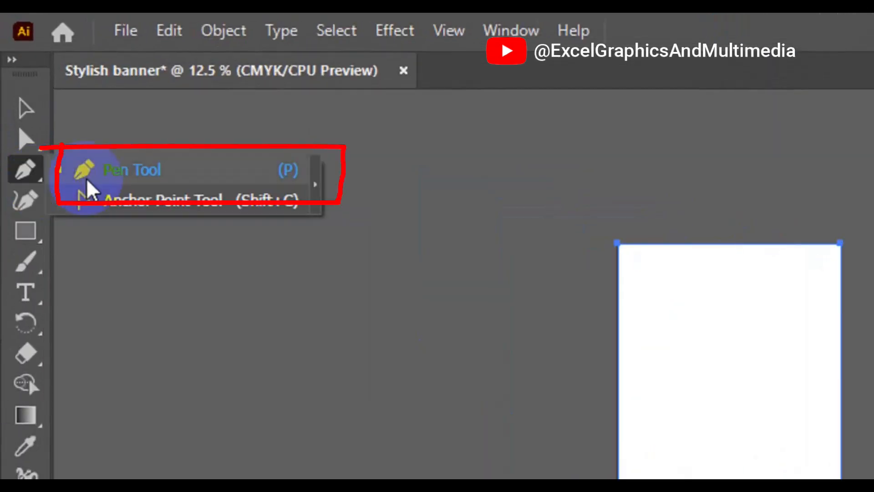
pyautogui.click(105, 177)
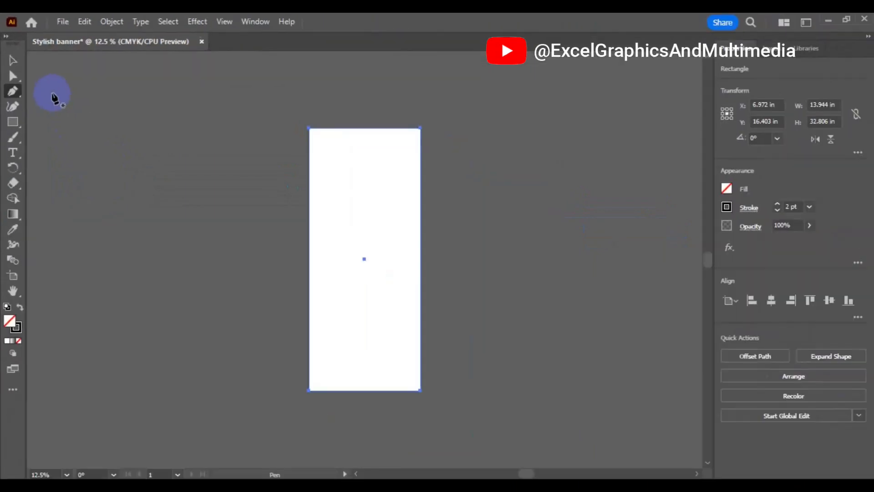
pyautogui.click(299, 280)
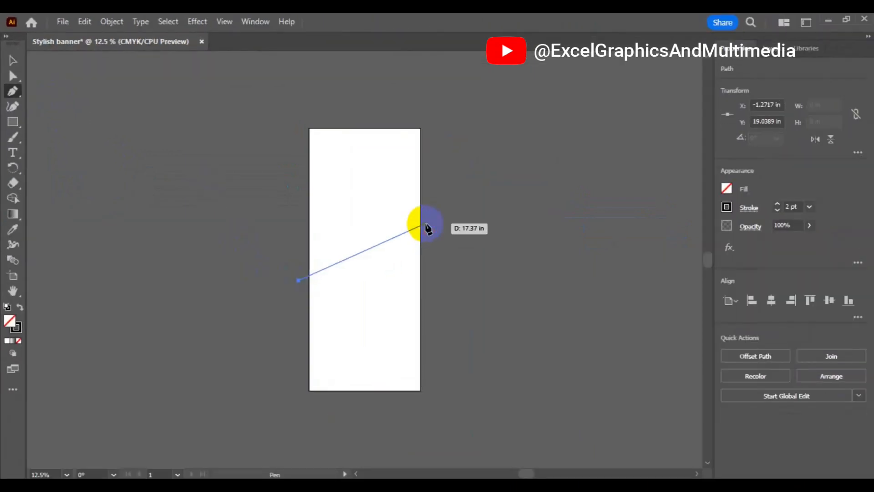
pyautogui.click(426, 225)
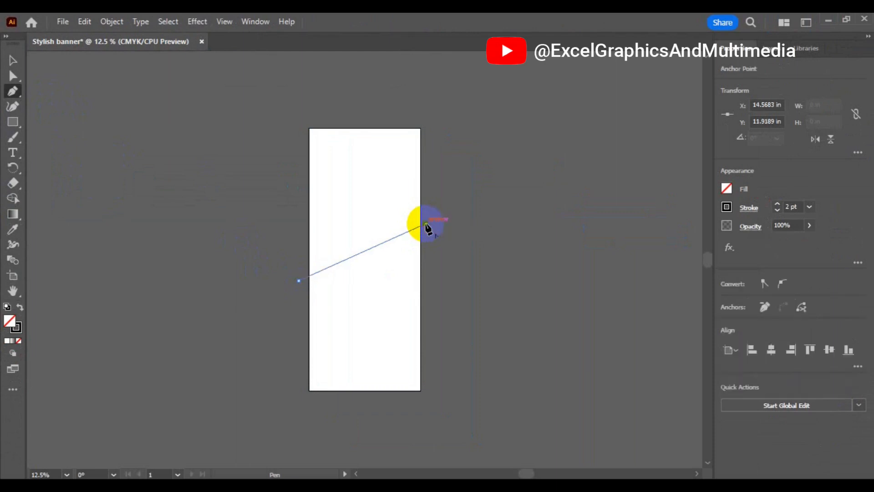
pyautogui.keyDown('ctrl'); pyautogui.click(476, 267); pyautogui.keyUp('ctrl')
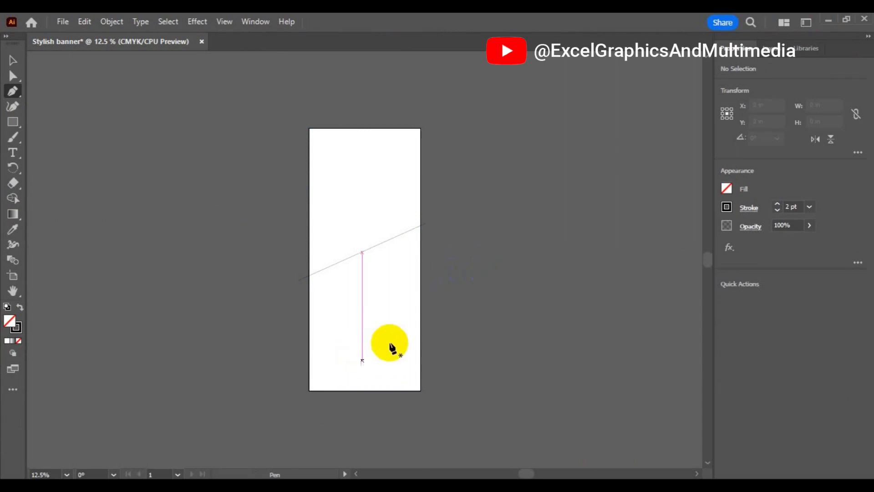
# Draw a straight horizontal path about 18.2 in long across the artboard's lower part, extending past both side edges.
pyautogui.click(285, 361)
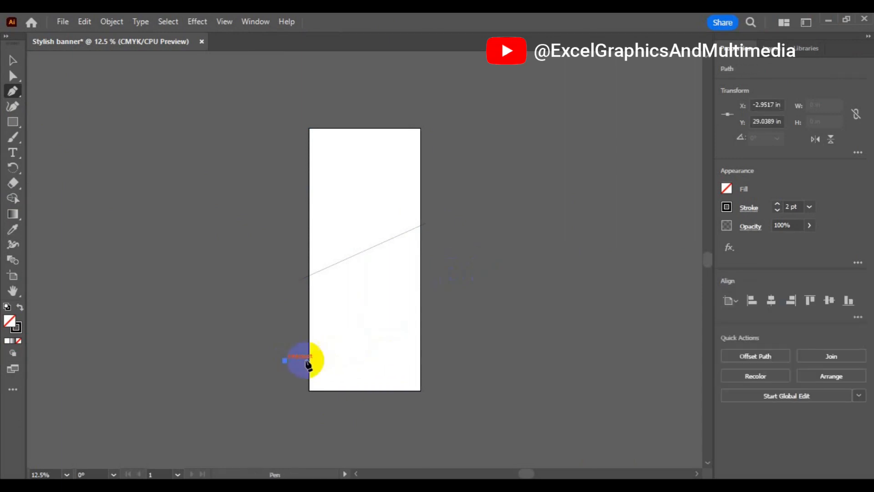
pyautogui.click(431, 360)
pyautogui.click(431, 360)
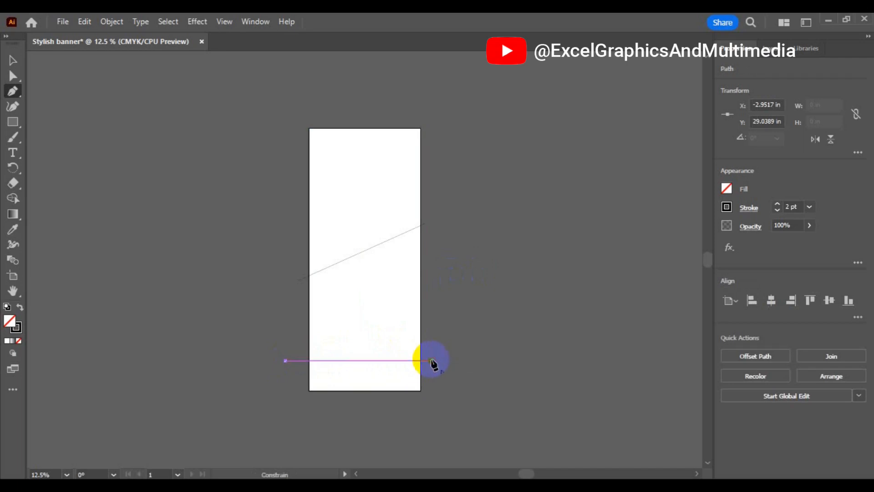
pyautogui.keyDown('ctrl'); pyautogui.click(471, 404); pyautogui.keyUp('ctrl')
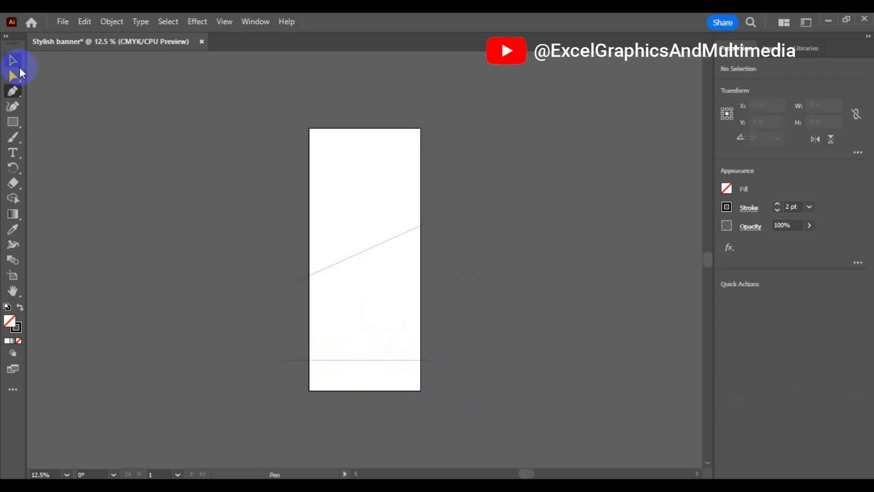
# Move the horizontal line straight down to a Y position of about 29.84 in, and deselect it.
pyautogui.click(18, 65)
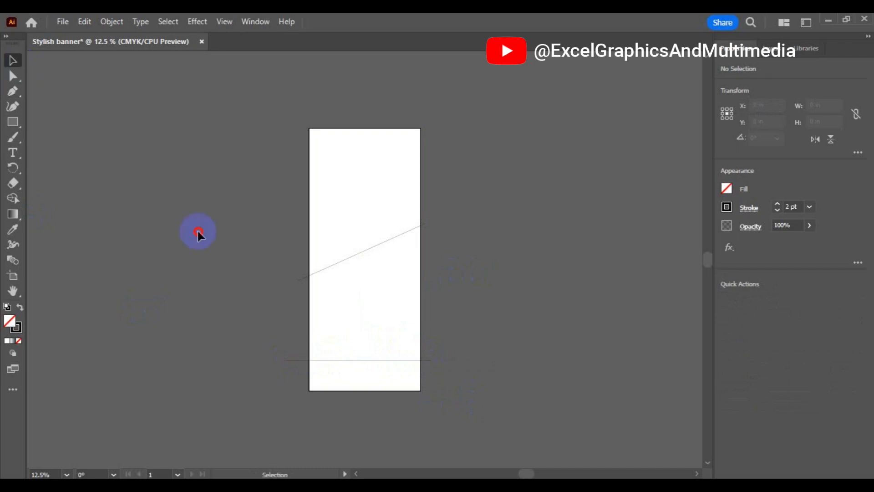
pyautogui.click(332, 360)
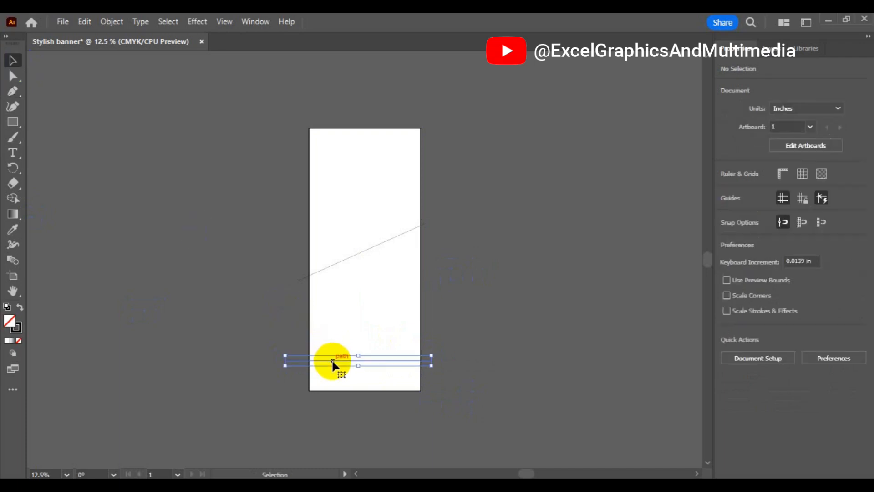
pyautogui.moveTo(332, 364); pyautogui.dragTo(332, 371)
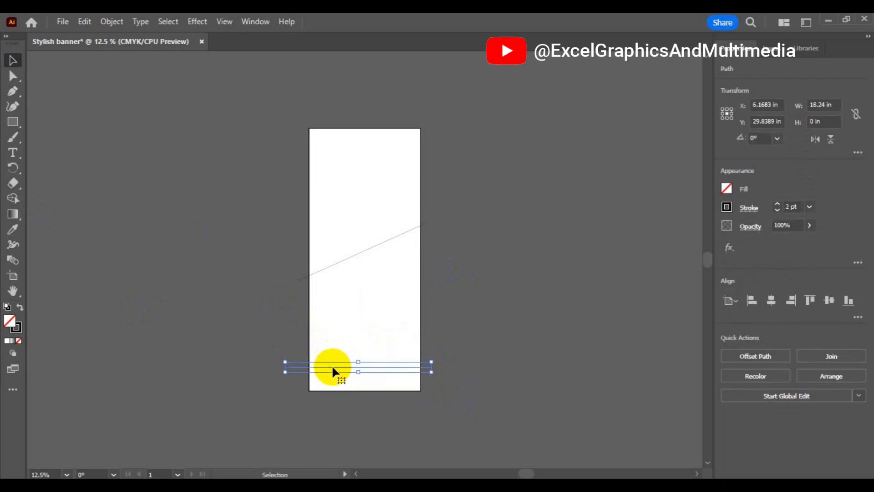
pyautogui.click(465, 290)
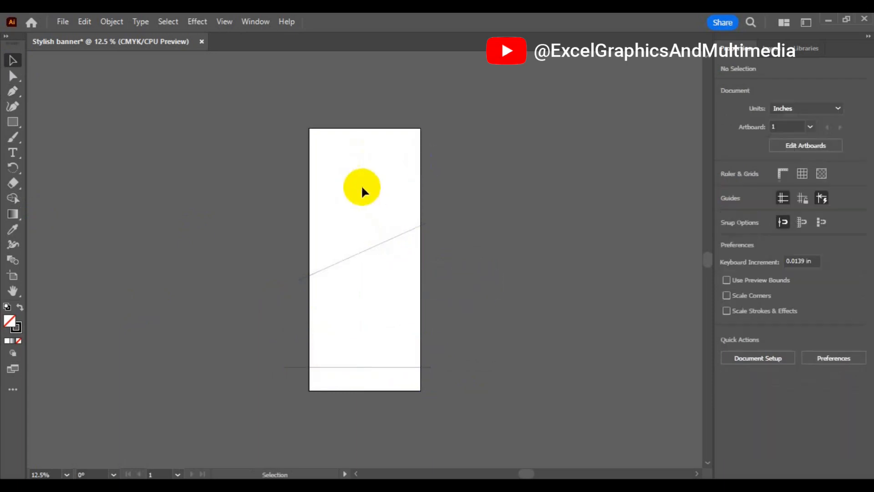
# Use Shape Builder on the rectangle and diagonal line to turn the area above the diagonal into a black-filled shape without stroke.
pyautogui.moveTo(246, 85); pyautogui.dragTo(446, 334)
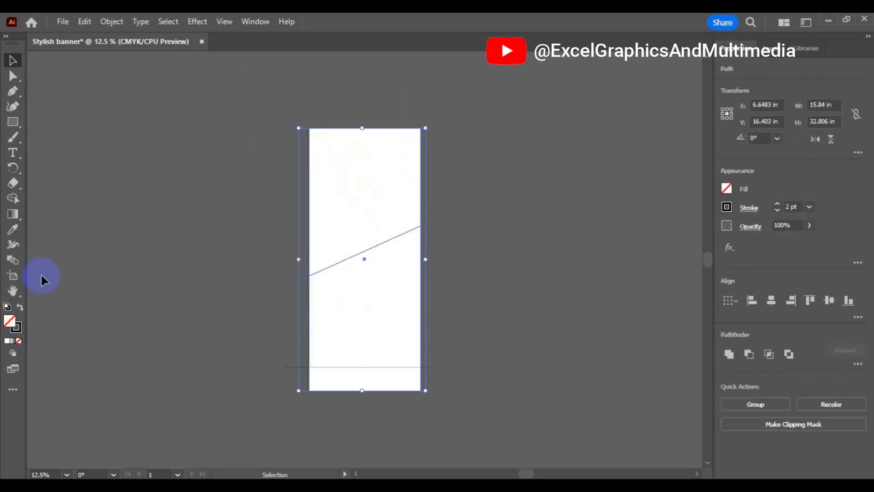
pyautogui.click(15, 202)
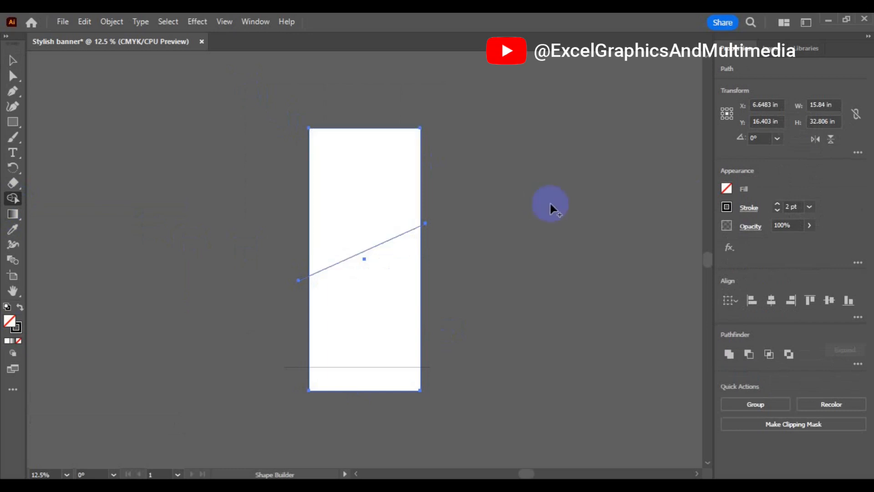
pyautogui.click(727, 190)
pyautogui.click(615, 236)
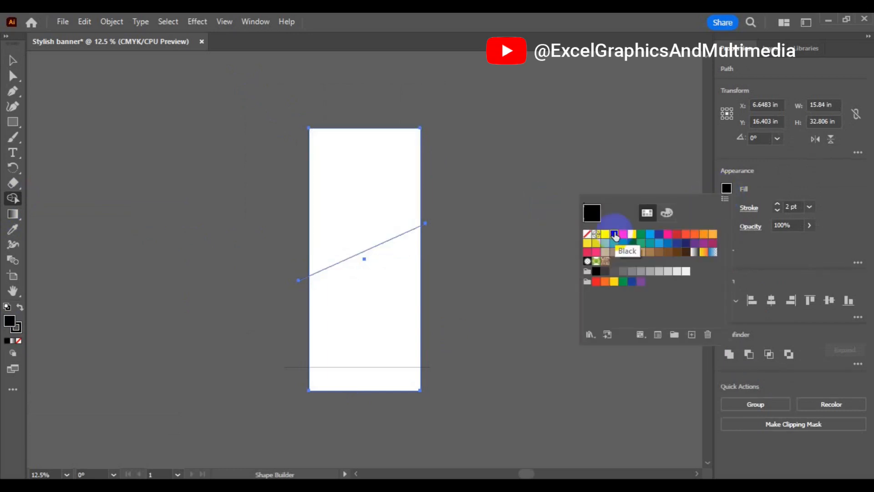
pyautogui.click(743, 198)
pyautogui.click(729, 211)
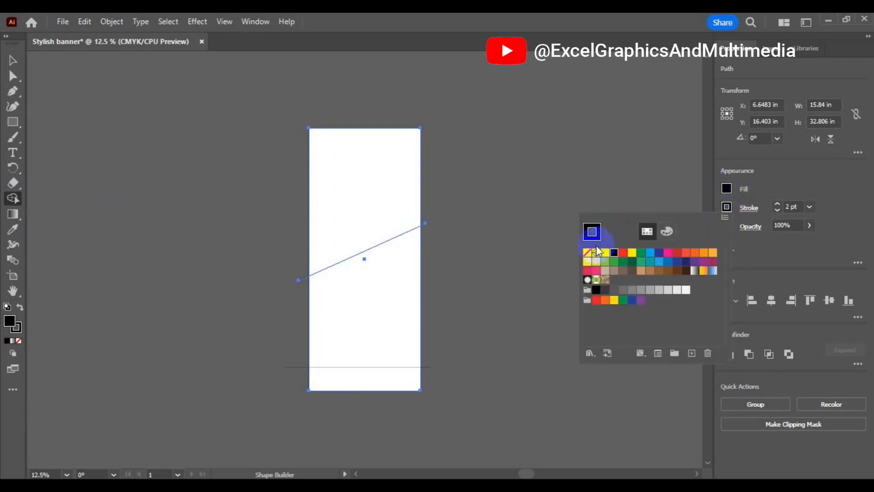
pyautogui.click(587, 252)
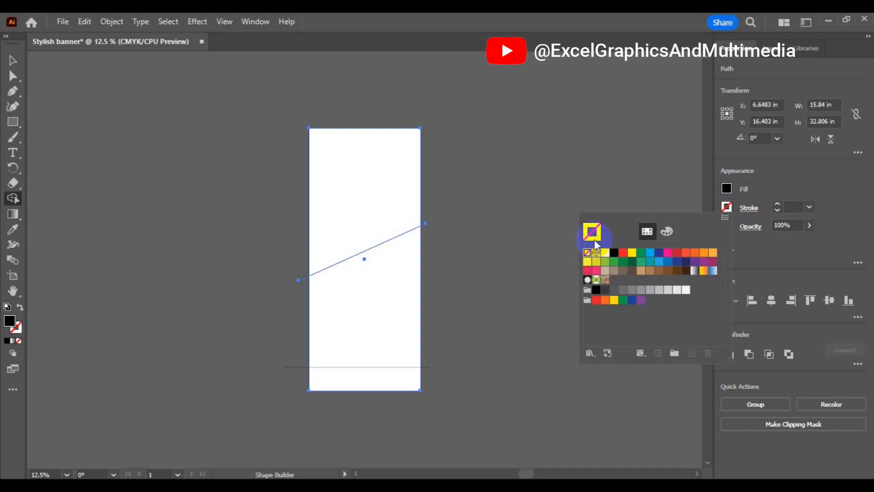
pyautogui.click(351, 204)
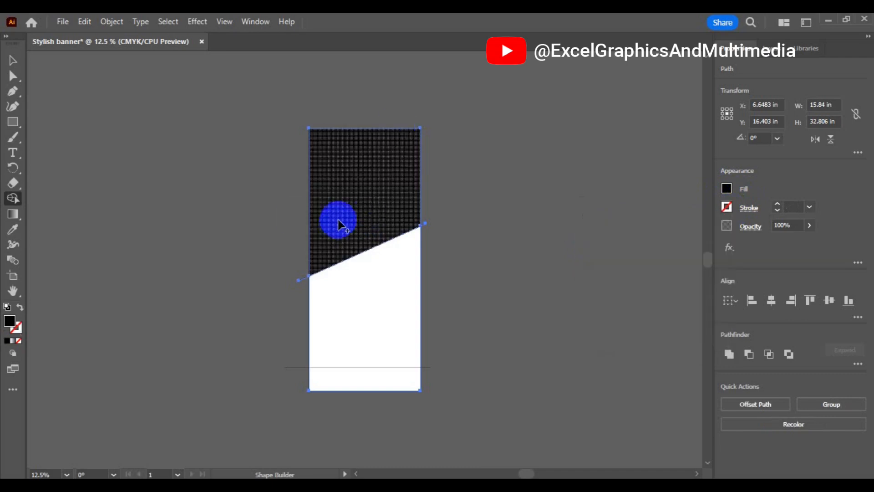
# Delete the two leftover ends of the diagonal line that stick out past the artboard's side edges.
pyautogui.click(20, 62)
pyautogui.click(341, 329)
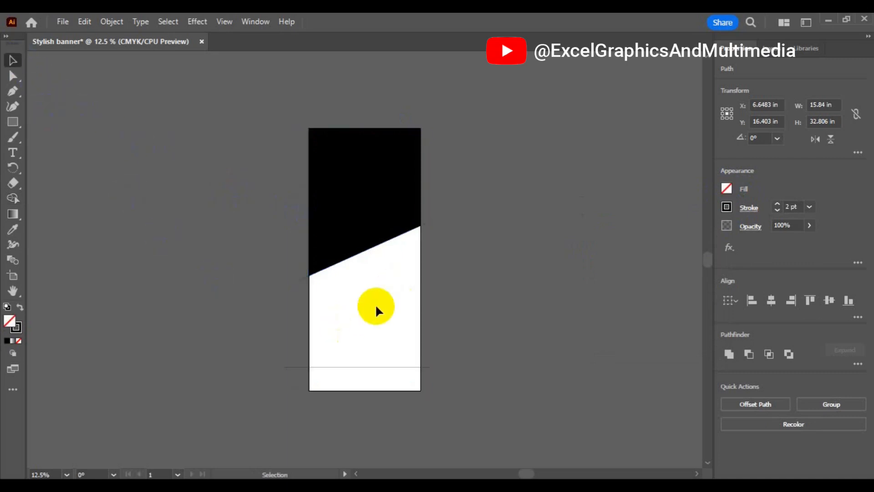
pyautogui.click(301, 278)
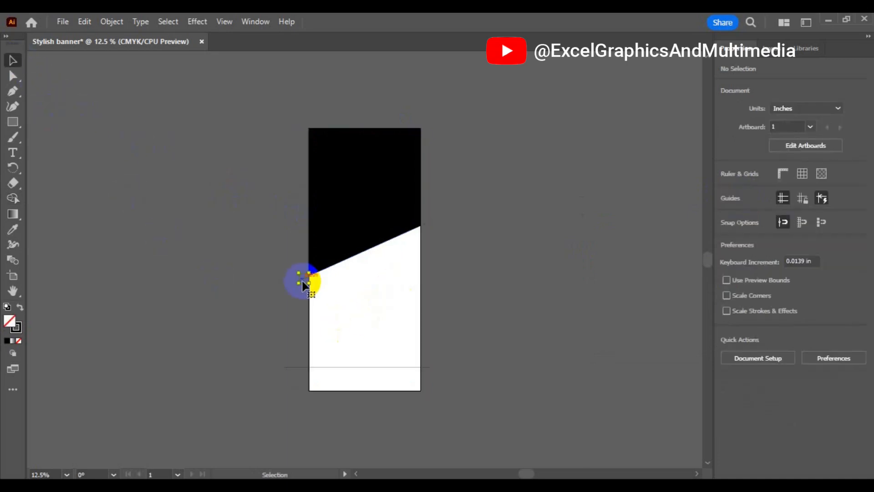
pyautogui.click(312, 282)
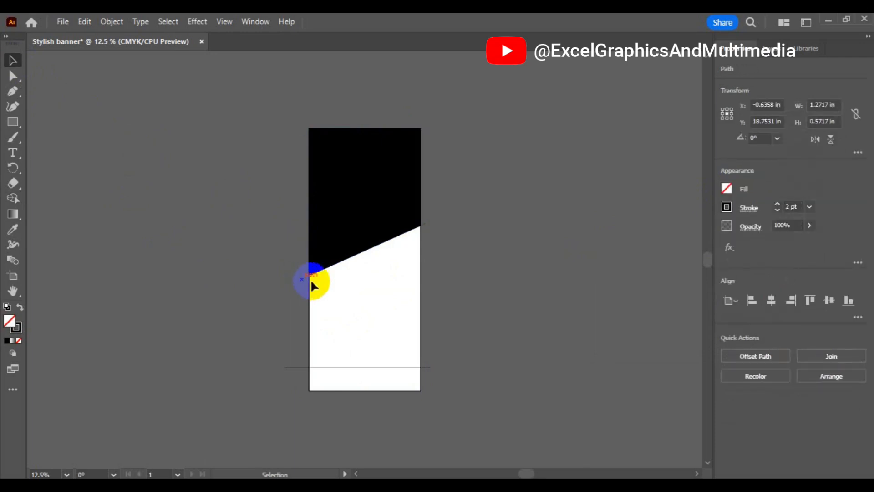
pyautogui.click(303, 281)
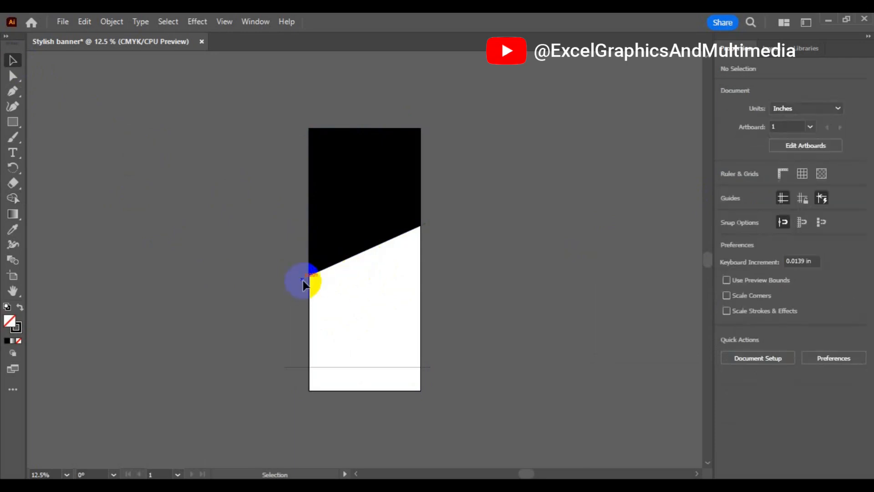
pyautogui.click(426, 222)
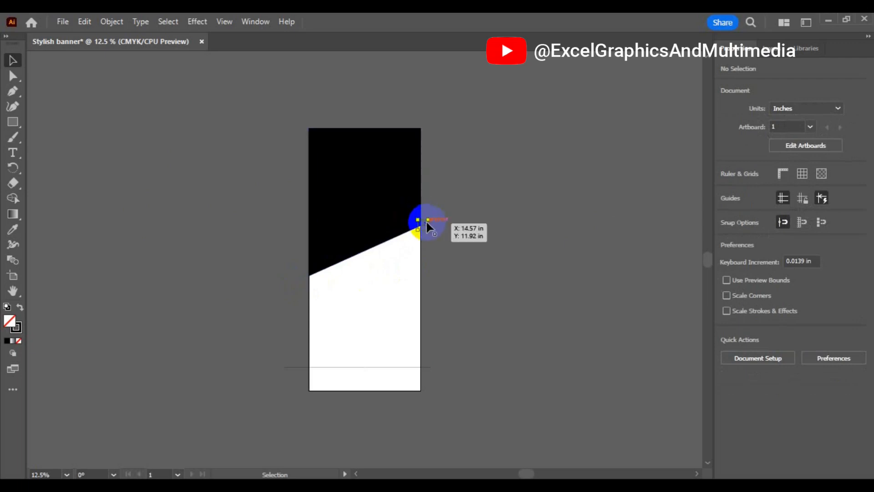
pyautogui.press('Delete')
pyautogui.press('ctrl')
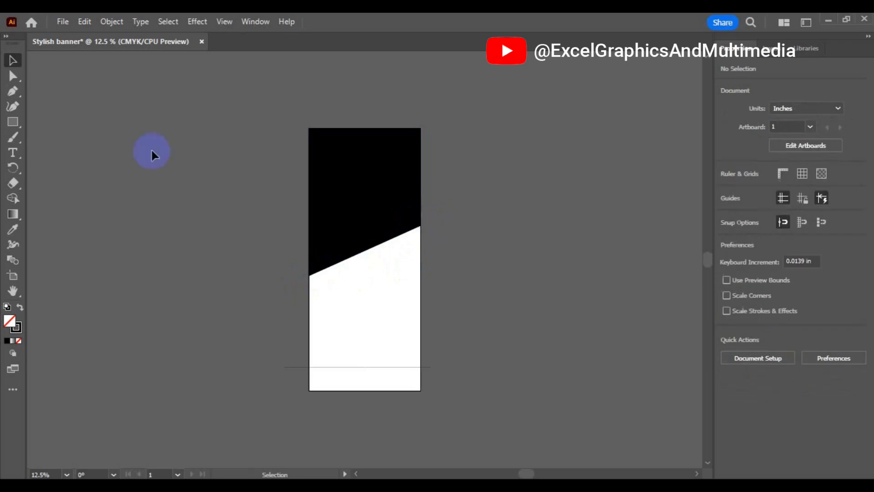
# Use Shape Builder on all the artwork to turn the strip below the horizontal line into a green-filled shape without stroke.
pyautogui.moveTo(365, 273); pyautogui.dragTo(485, 430)
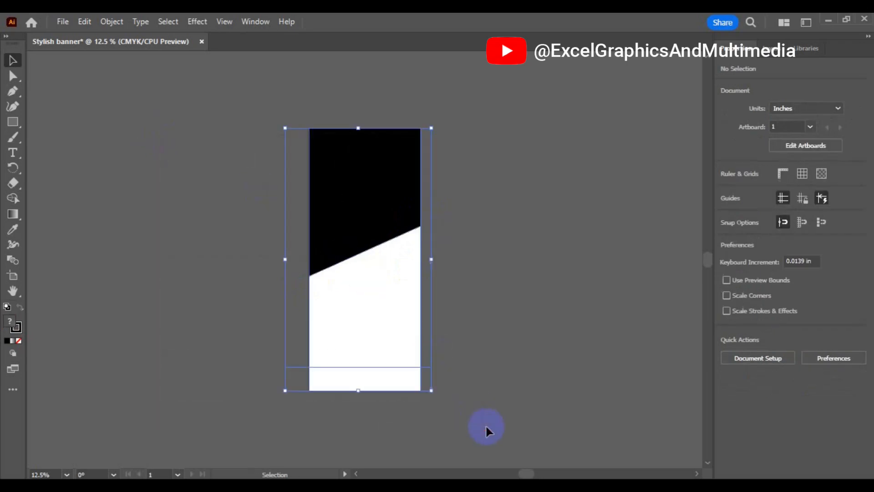
pyautogui.click(13, 214)
pyautogui.click(13, 200)
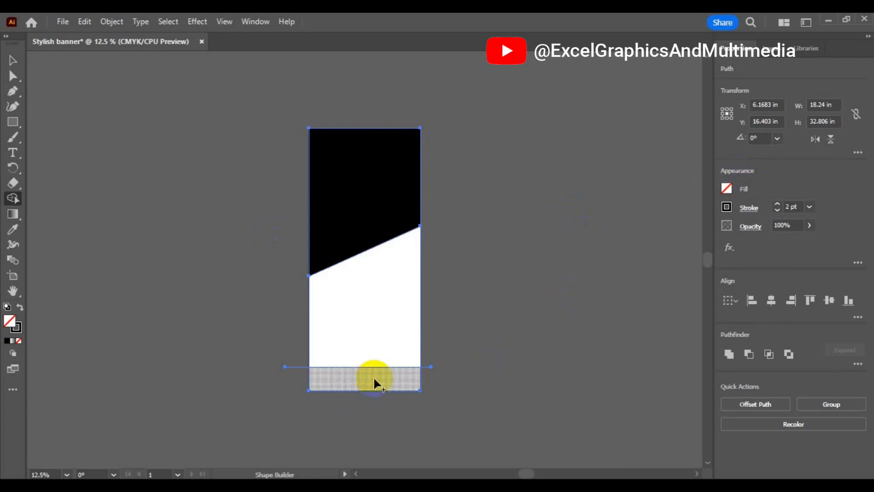
pyautogui.click(727, 193)
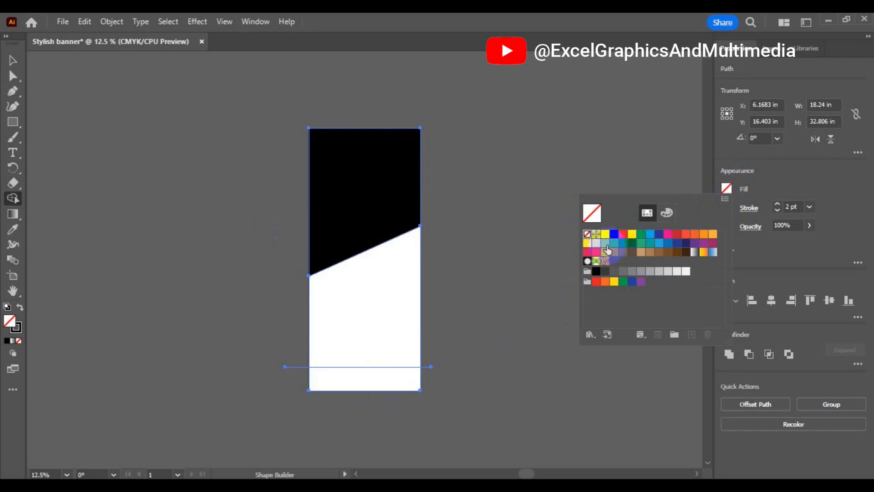
pyautogui.click(606, 245)
pyautogui.click(732, 198)
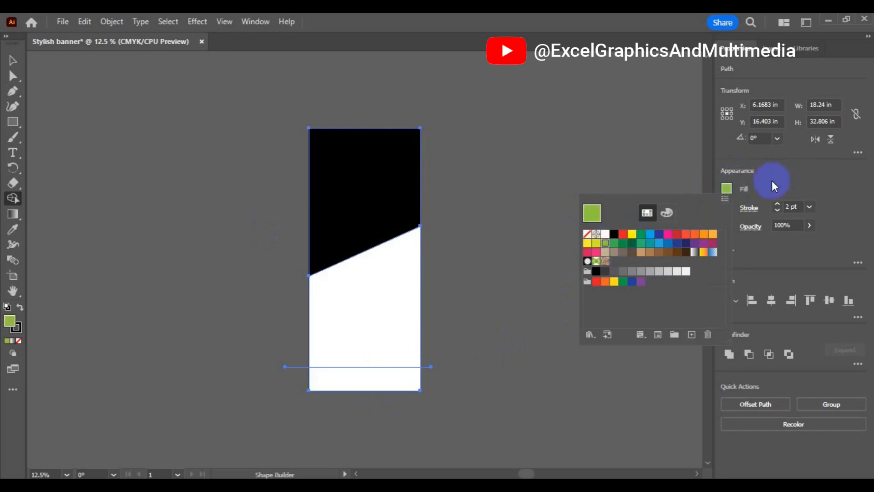
pyautogui.click(773, 183)
pyautogui.click(728, 208)
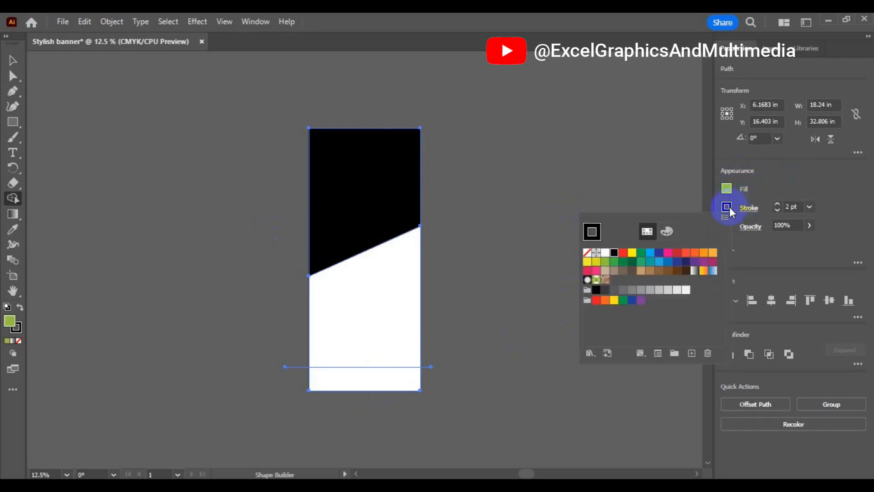
pyautogui.click(588, 252)
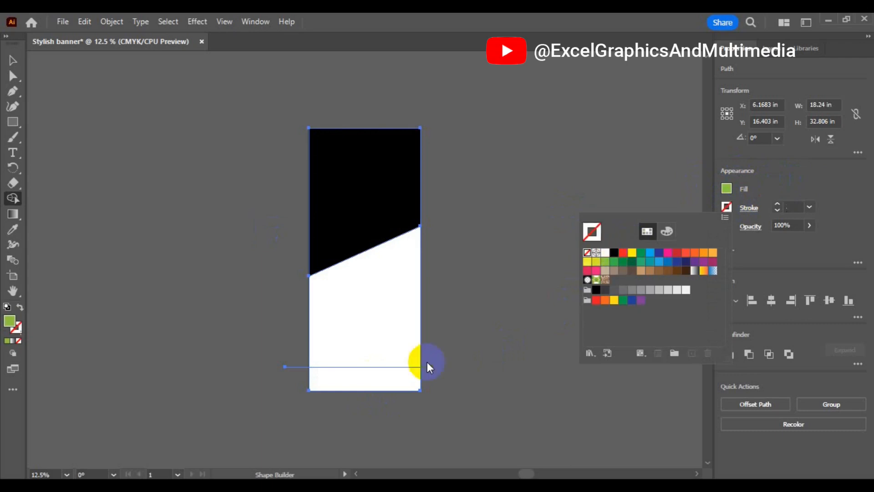
pyautogui.click(370, 384)
pyautogui.click(369, 383)
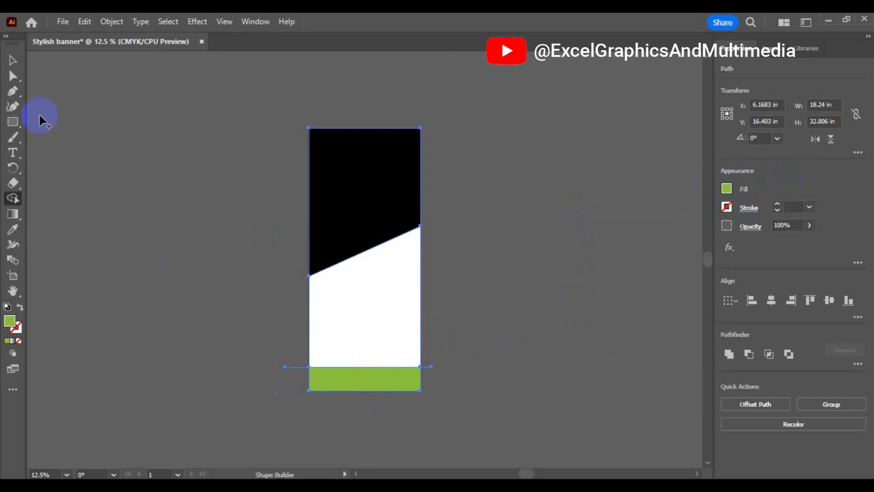
# Delete the two leftover ends of the horizontal line that extend beyond the artboard's side edges.
pyautogui.click(13, 60)
pyautogui.click(283, 370)
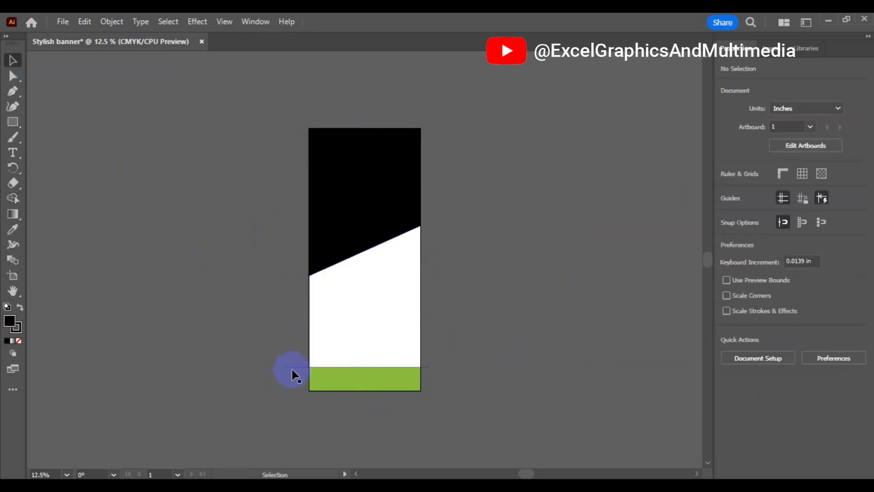
pyautogui.click(292, 371)
pyautogui.moveTo(293, 372); pyautogui.dragTo(425, 372)
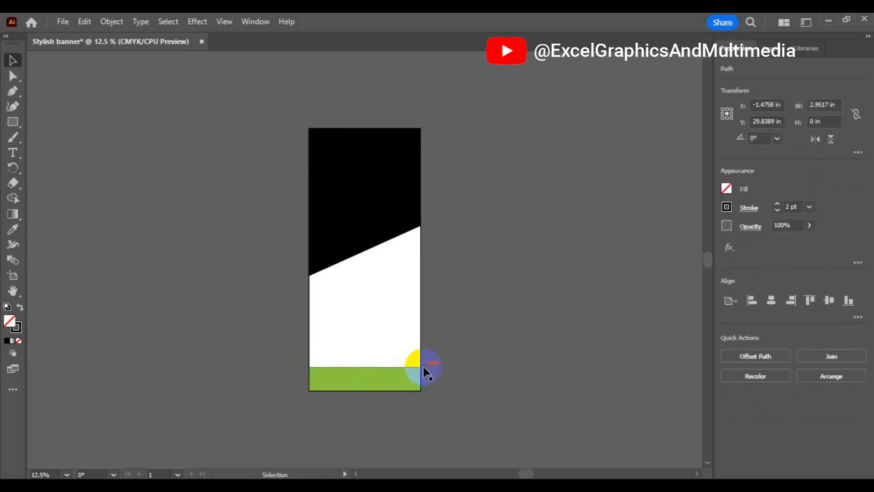
pyautogui.click(425, 373)
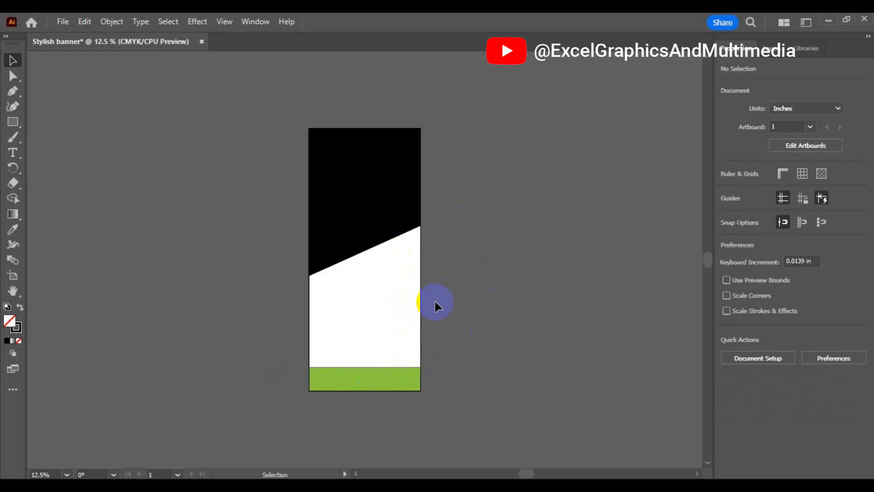
# Draw a straight vertical Pen path about 18.76 in long at X about 3.69 in, from above the artboard to below the diagonal edge.
pyautogui.hotkey('ctrl', '=')
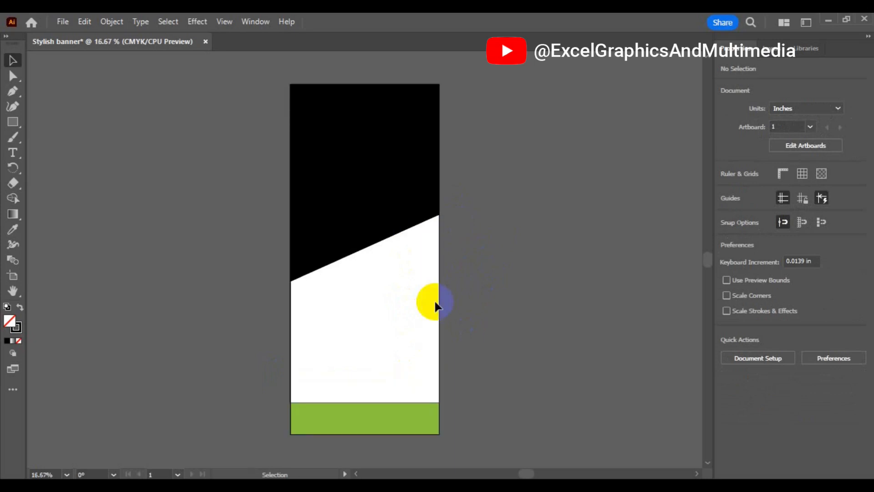
pyautogui.hotkey('ctrl', '=')
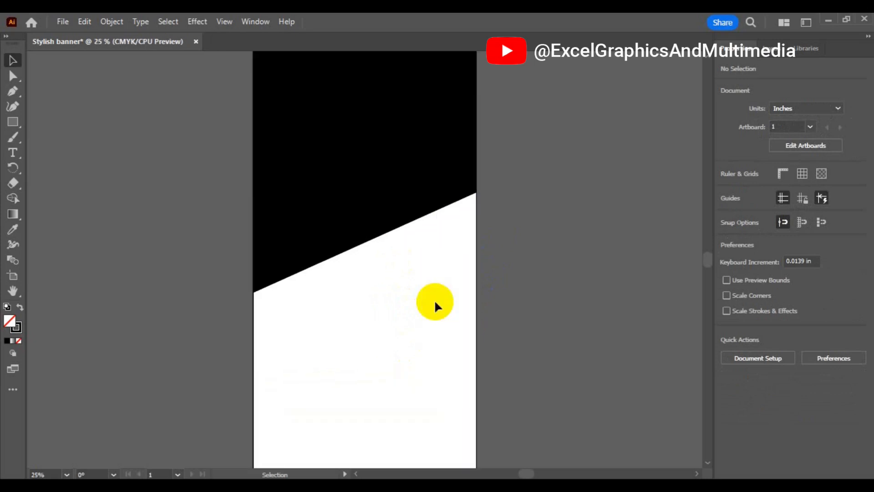
pyautogui.press('space')
pyautogui.moveTo(359, 197); pyautogui.dragTo(371, 307)
pyautogui.click(13, 60)
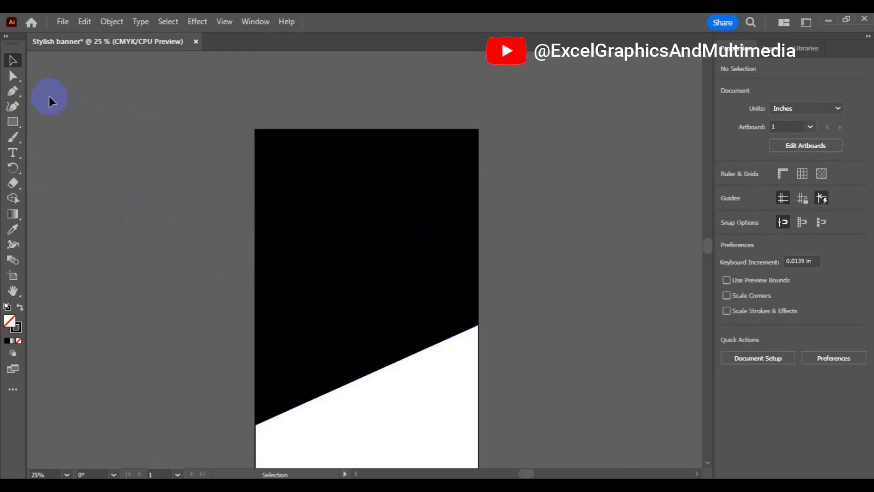
pyautogui.click(20, 94)
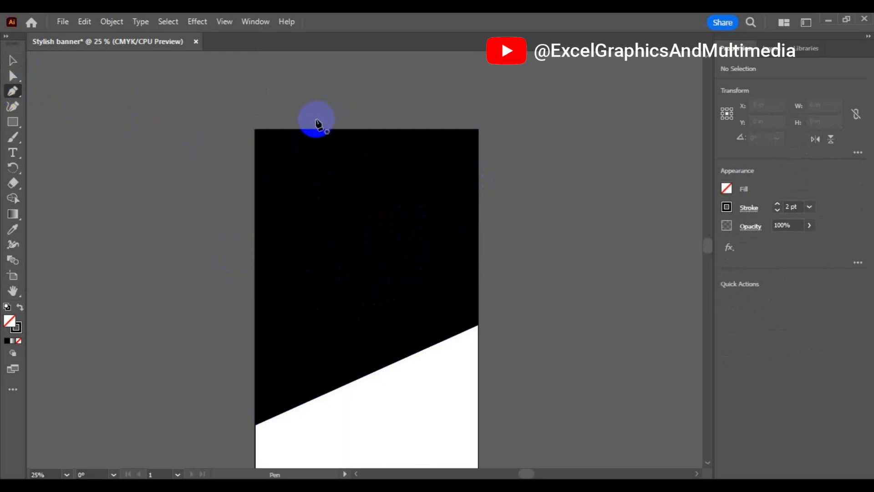
pyautogui.click(314, 121)
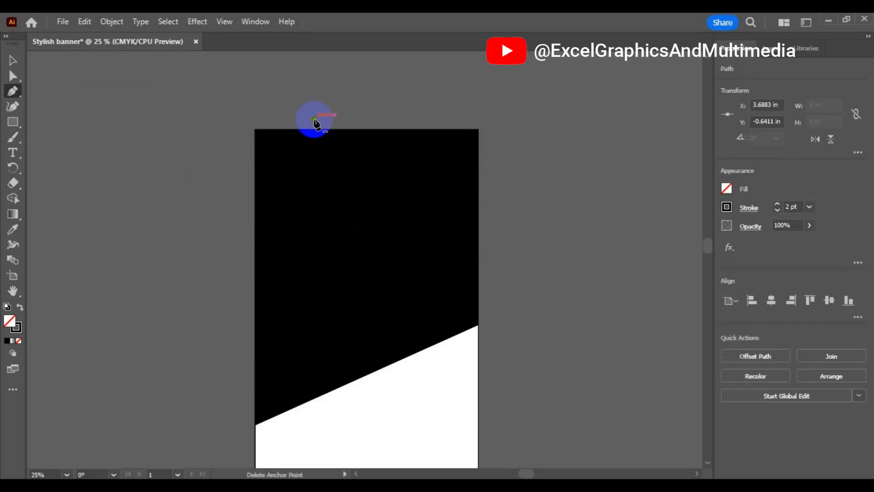
pyautogui.click(315, 419)
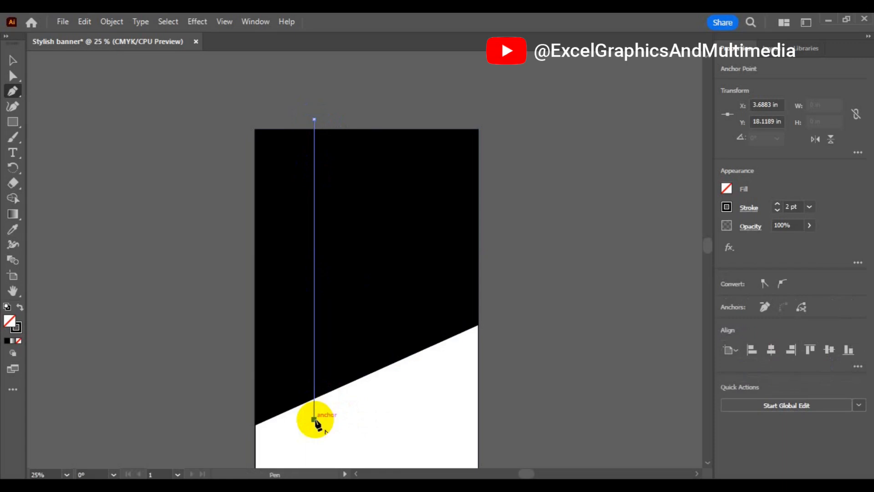
pyautogui.keyDown('ctrl'); pyautogui.click(559, 390); pyautogui.keyUp('ctrl')
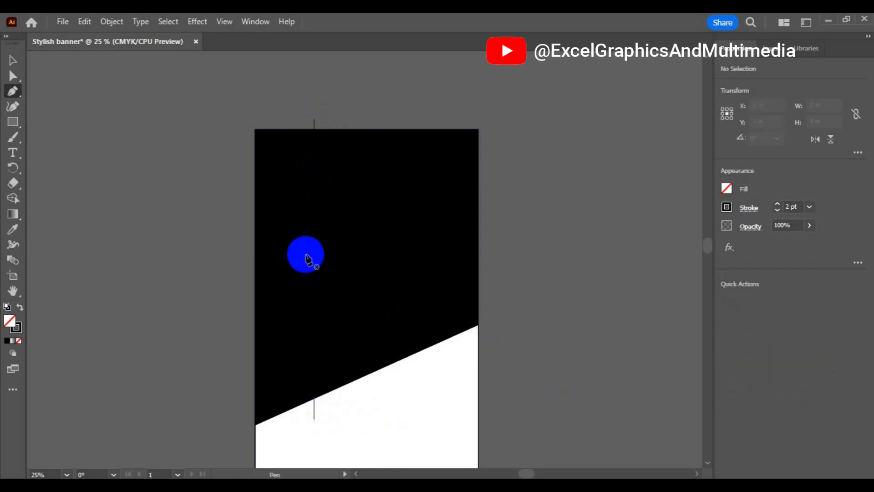
# Set the vertical line's stroke color to red, keeping its 2 pt weight, and deselect it.
pyautogui.click(17, 61)
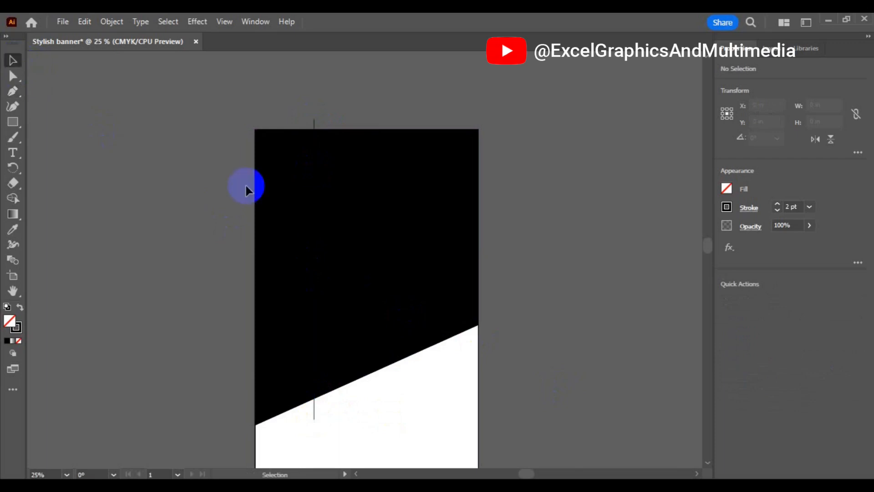
pyautogui.click(314, 142)
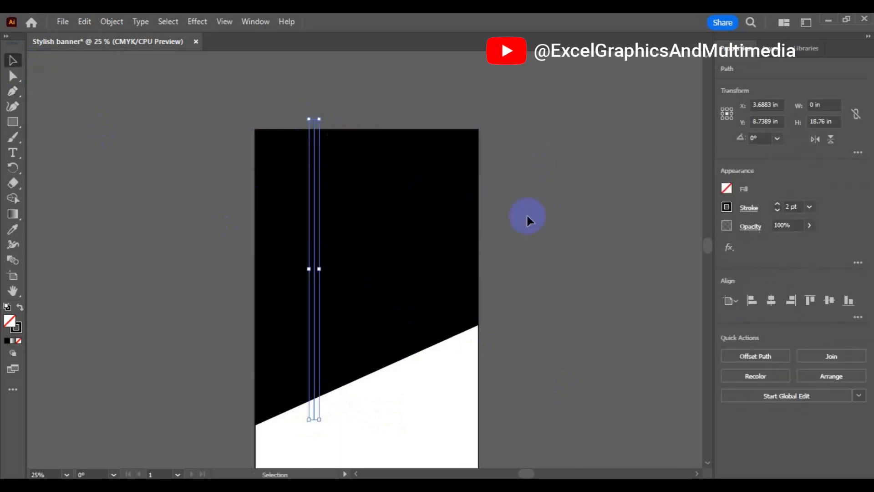
pyautogui.click(727, 207)
pyautogui.click(623, 255)
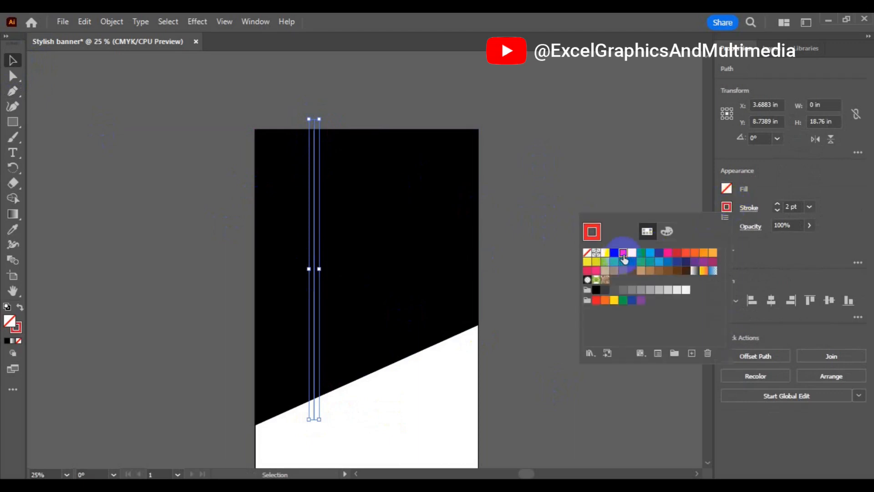
pyautogui.click(751, 230)
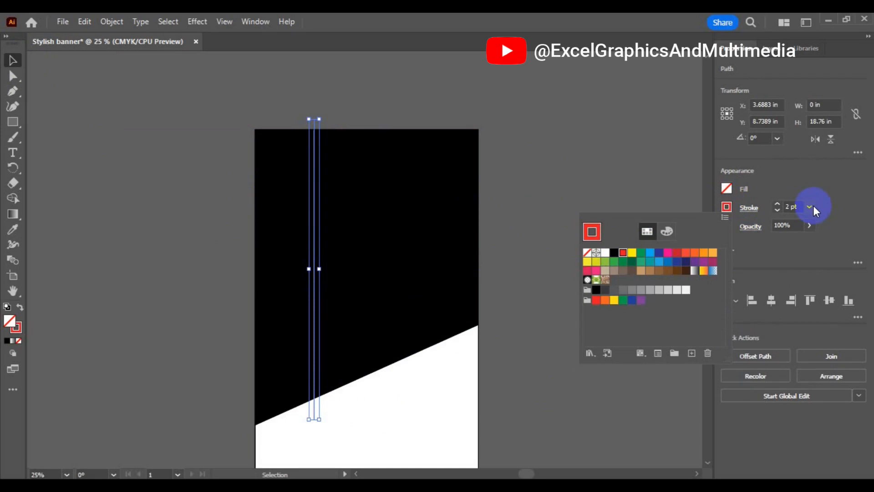
pyautogui.click(475, 216)
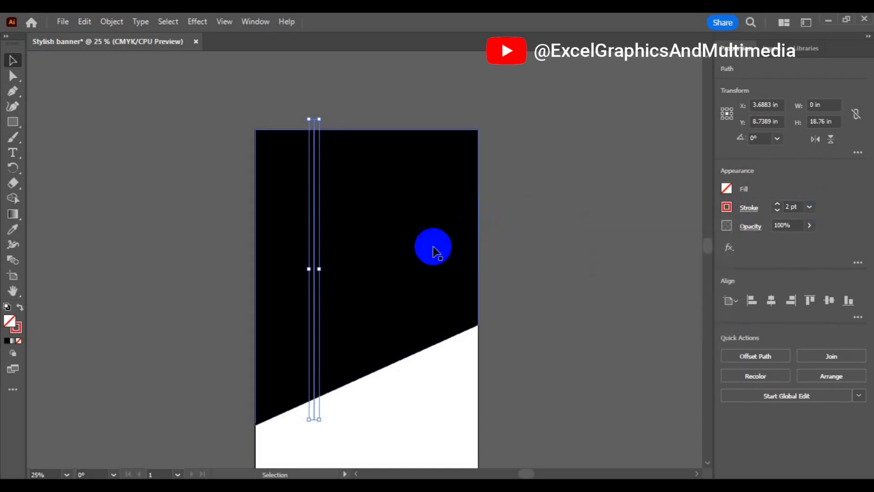
pyautogui.click(580, 188)
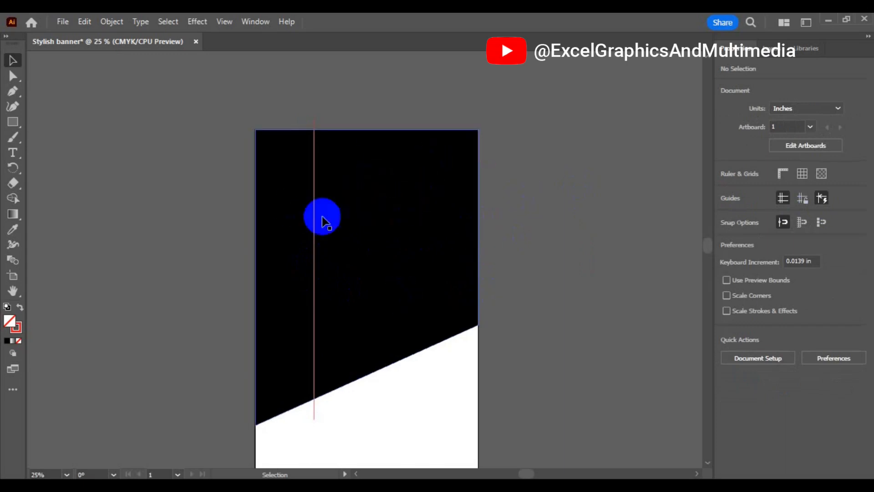
# Draw a straight Pen path from the diagonal edge's right end (X about 13.94 in) up across the vertical line, ending just past it.
pyautogui.click(13, 95)
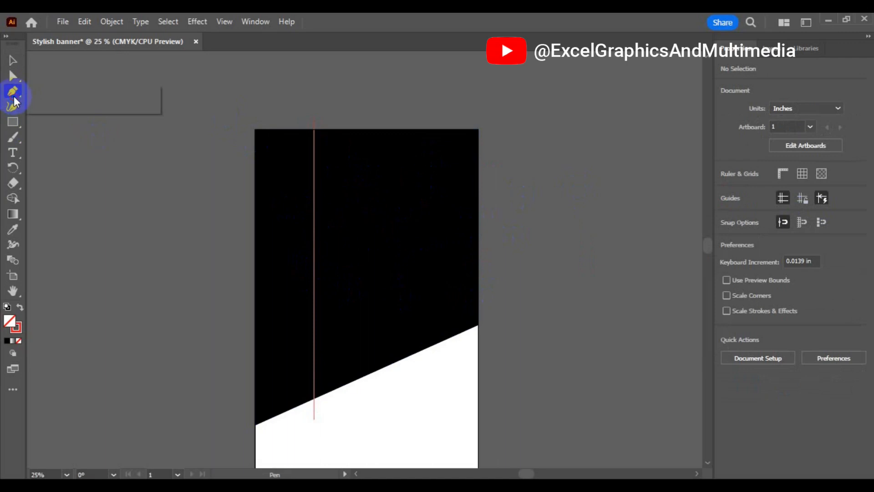
pyautogui.click(70, 94)
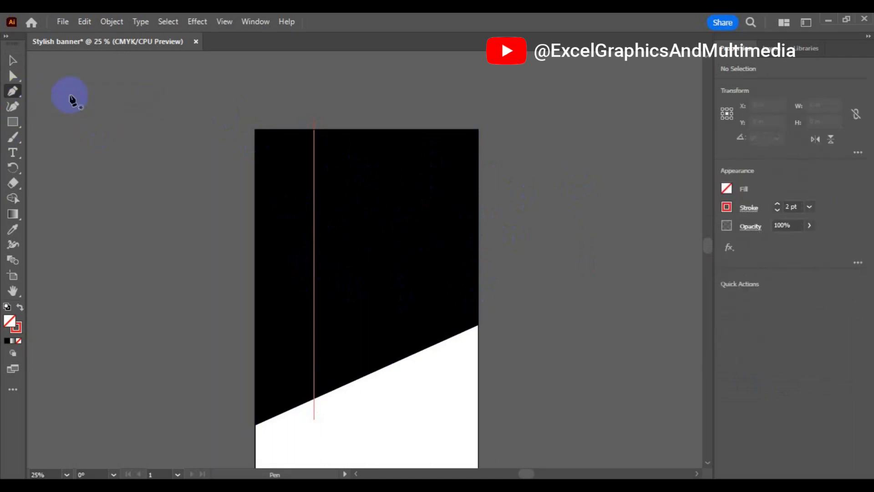
pyautogui.click(477, 325)
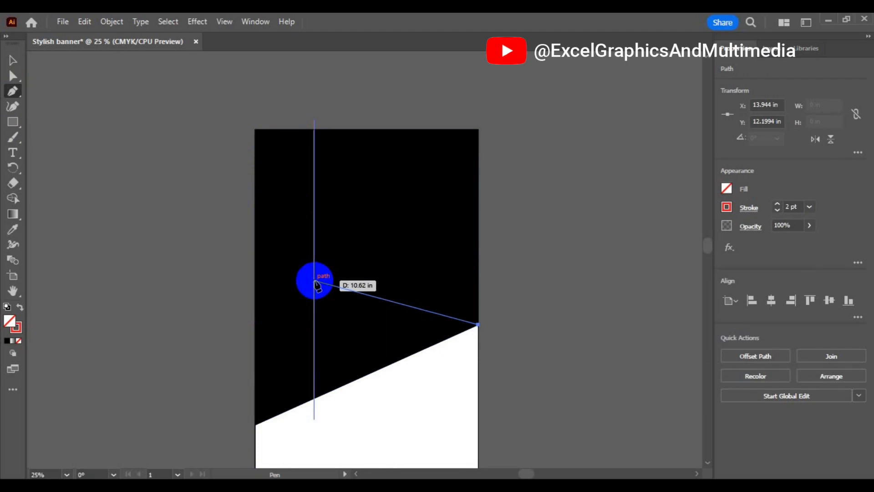
pyautogui.click(315, 284)
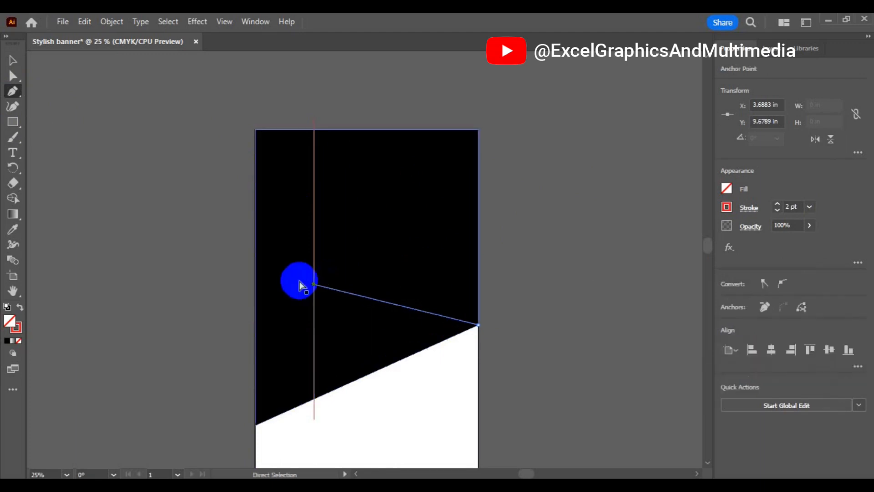
pyautogui.click(292, 284)
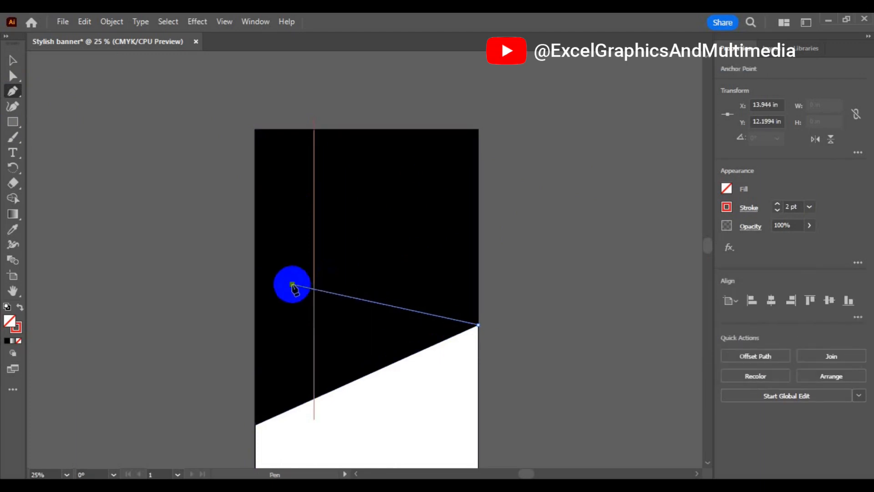
pyautogui.keyDown('ctrl'); pyautogui.click(627, 298); pyautogui.keyUp('ctrl')
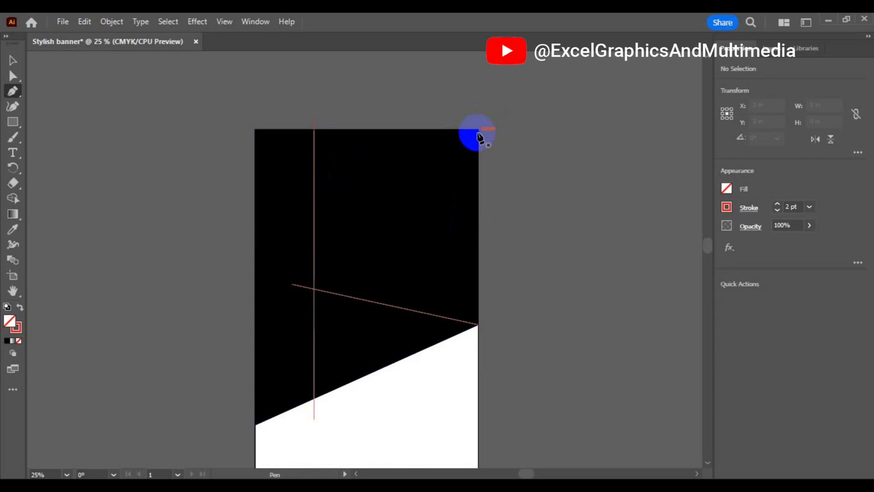
# Draw a slanted Pen path from just below the artboard's upper-right corner to about X 2.33 in, Y 2.52 in, and deselect it.
pyautogui.click(478, 132)
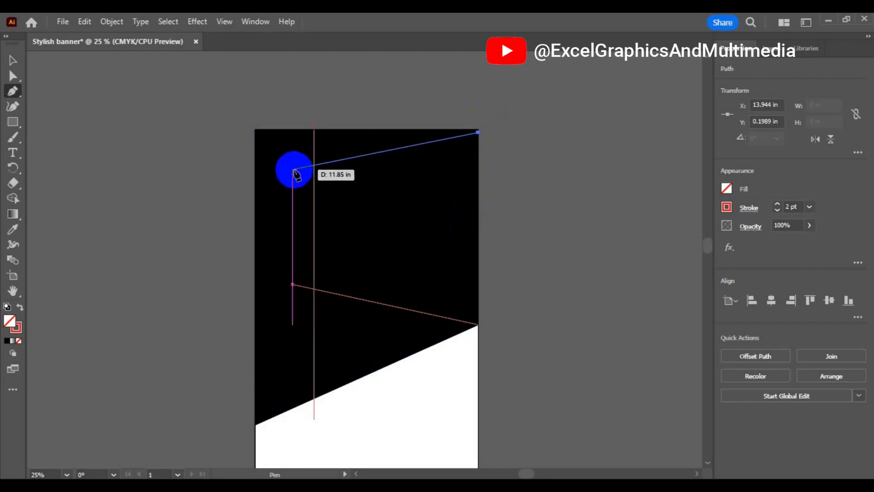
pyautogui.click(293, 172)
pyautogui.keyDown('ctrl'); pyautogui.click(475, 283); pyautogui.keyUp('ctrl')
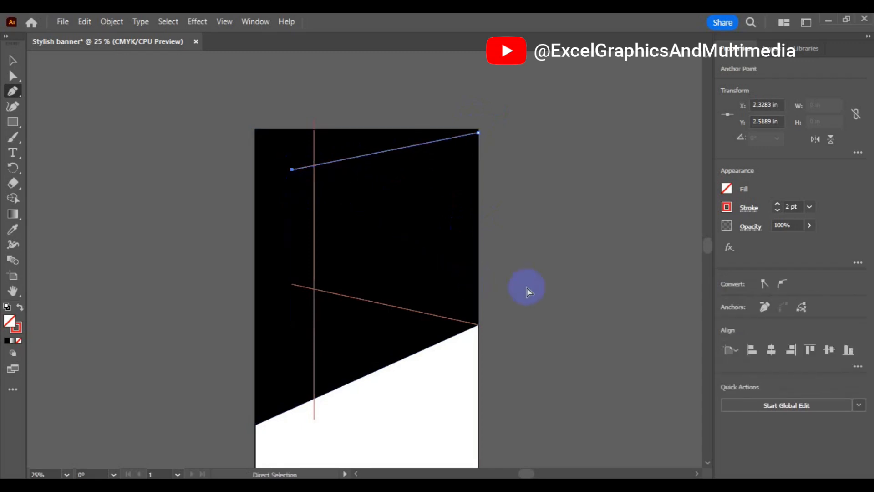
pyautogui.keyDown('ctrl'); pyautogui.click(308, 253); pyautogui.keyUp('ctrl')
# Duplicate the black shape and place the copy in the empty area beside the artboard's left edge.
pyautogui.click(13, 60)
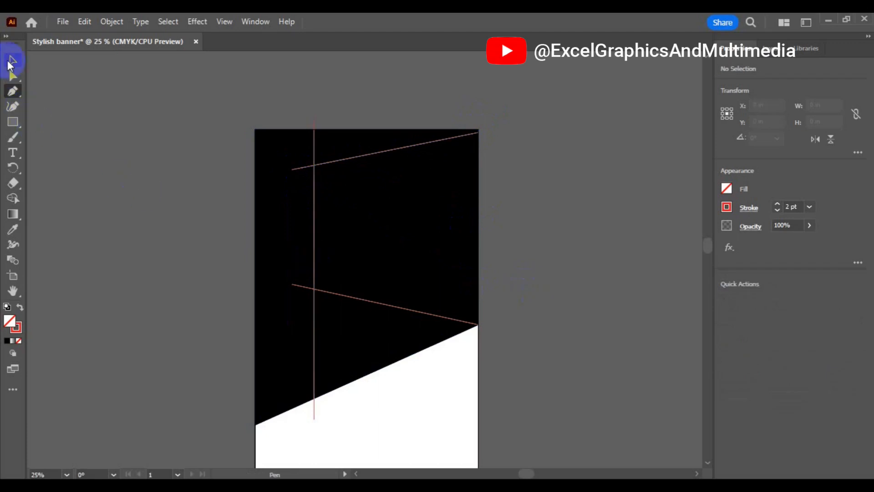
pyautogui.click(280, 273)
pyautogui.moveTo(280, 274); pyautogui.dragTo(84, 287)
pyautogui.moveTo(220, 269); pyautogui.dragTo(133, 262)
# Use Shape Builder on the original black shape and its three lines to make the enclosed right-hand area green-filled without stroke.
pyautogui.moveTo(234, 100); pyautogui.dragTo(469, 319)
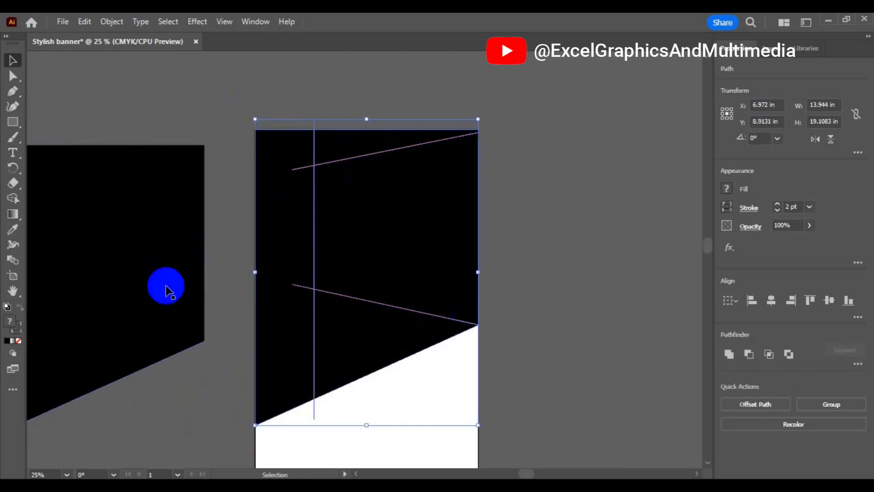
pyautogui.click(14, 199)
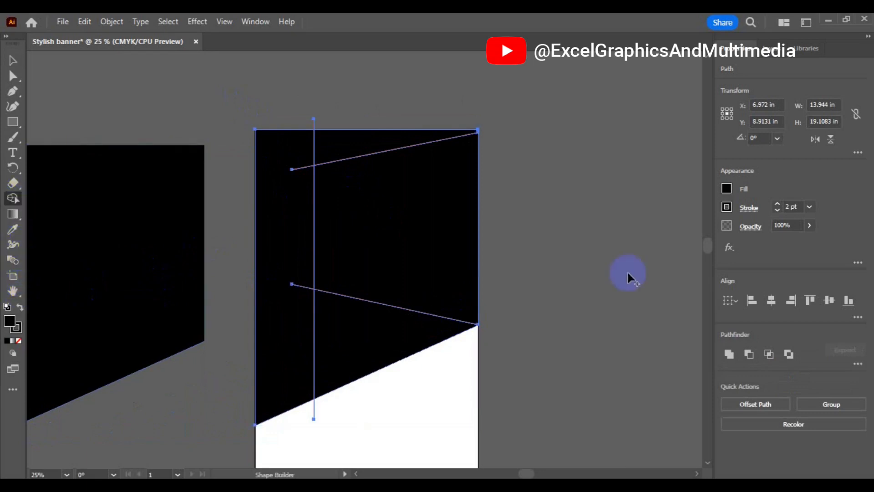
pyautogui.click(727, 189)
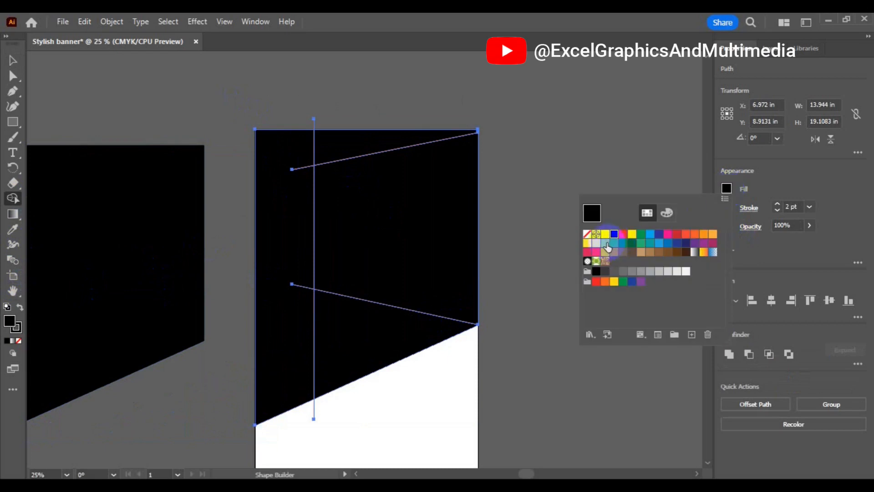
pyautogui.click(606, 244)
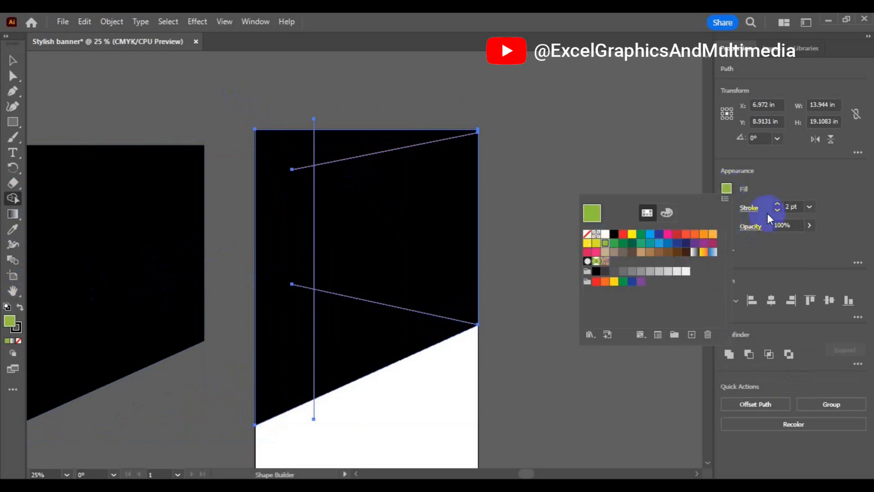
pyautogui.click(742, 187)
pyautogui.click(729, 208)
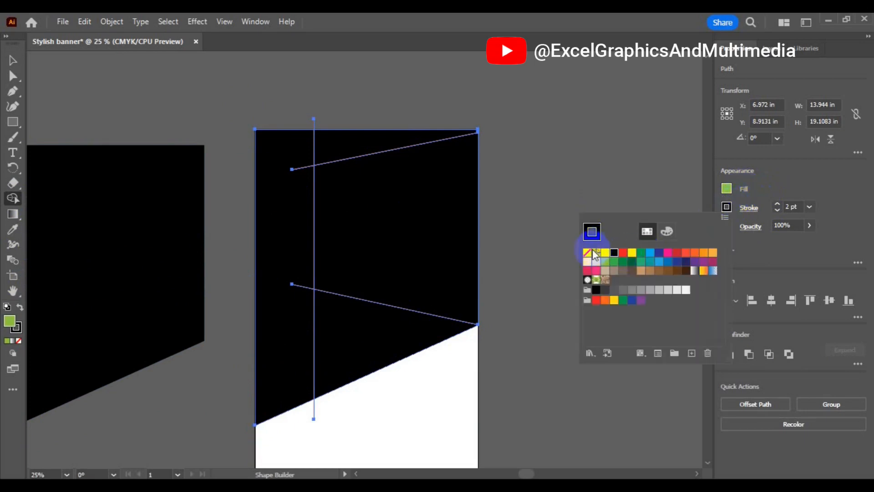
pyautogui.click(588, 252)
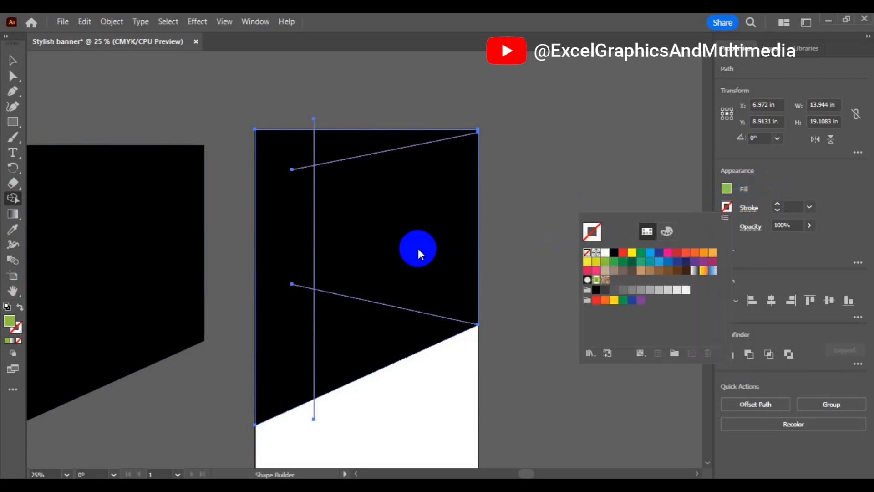
pyautogui.click(418, 250)
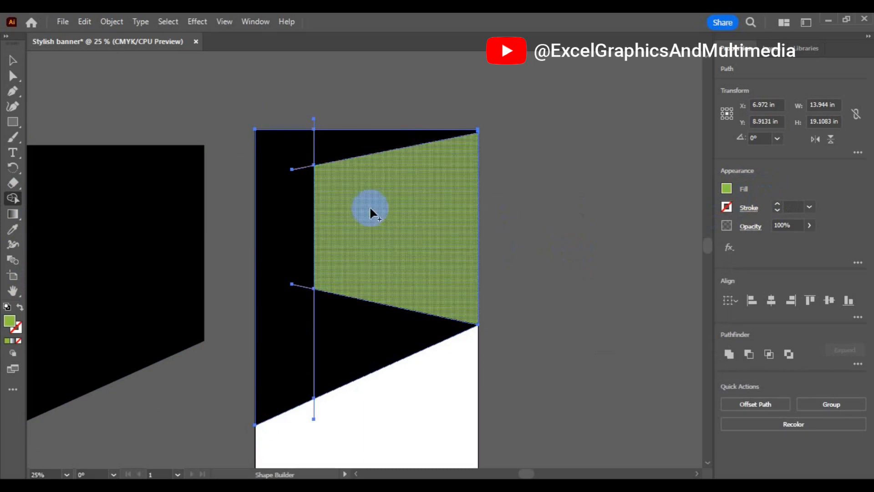
# Delete the leftover vertical segment above the green shape and the leftover end of the upper slanted line.
pyautogui.click(13, 61)
pyautogui.click(180, 162)
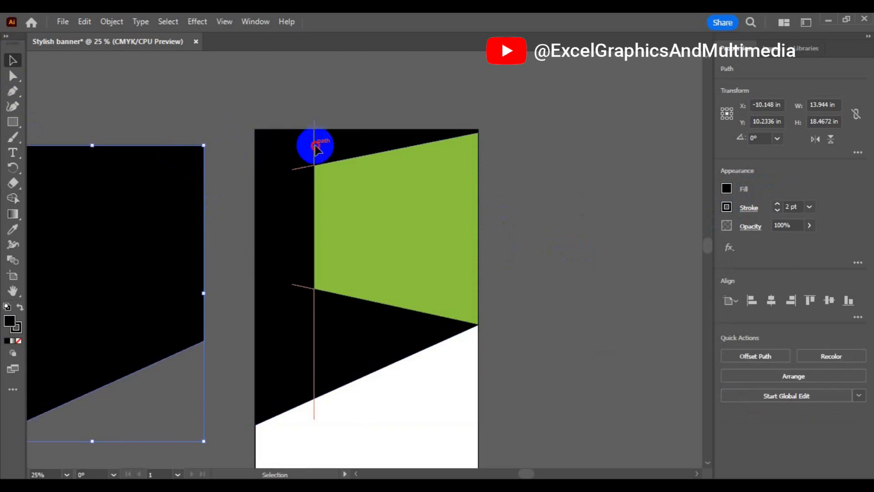
pyautogui.click(317, 149)
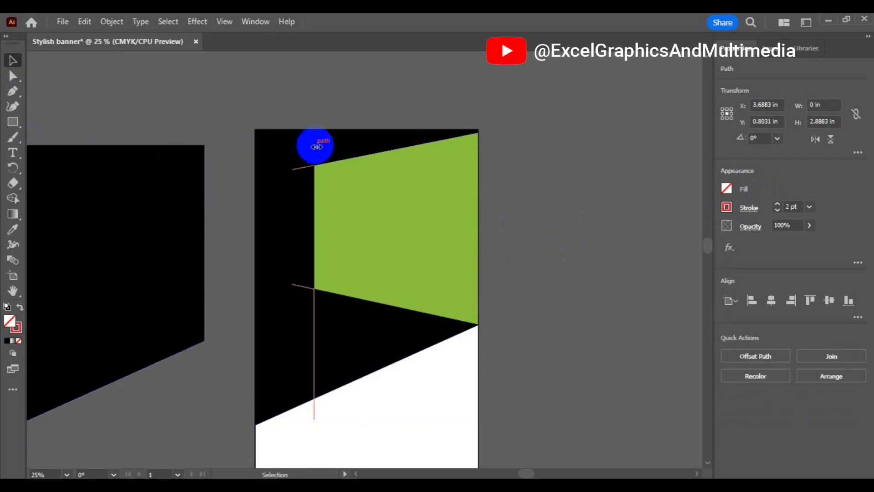
pyautogui.click(297, 175)
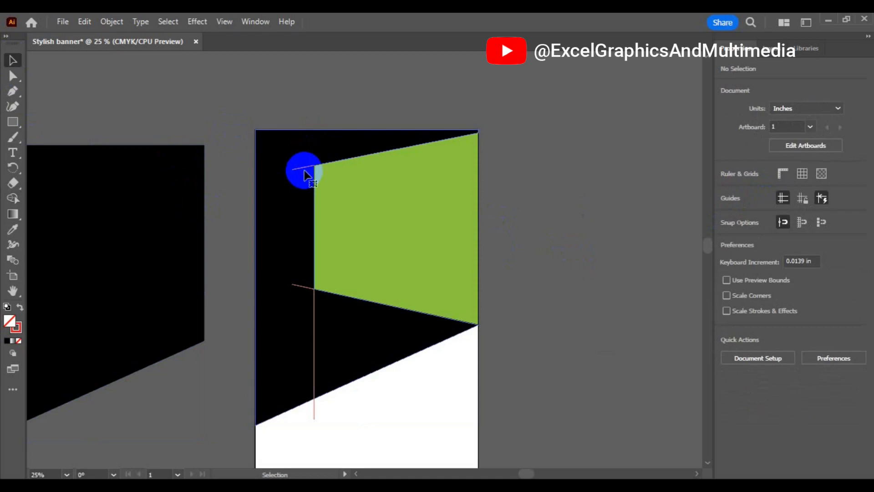
pyautogui.click(306, 175)
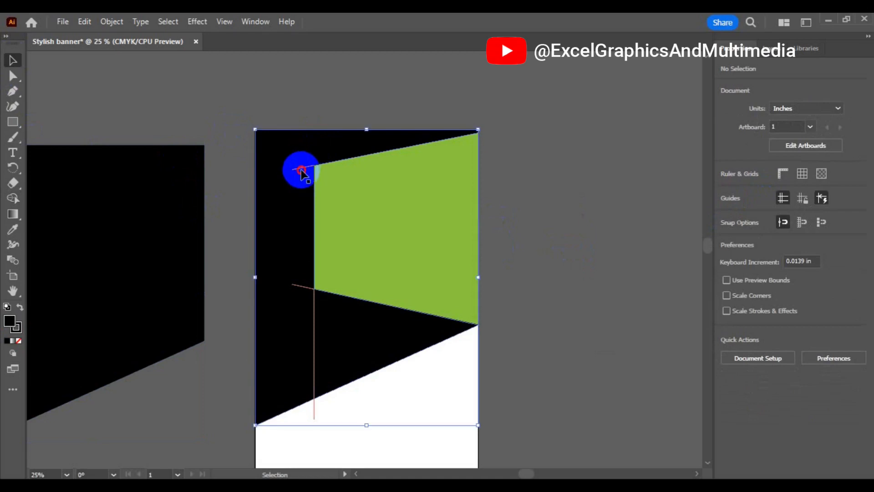
pyautogui.click(302, 174)
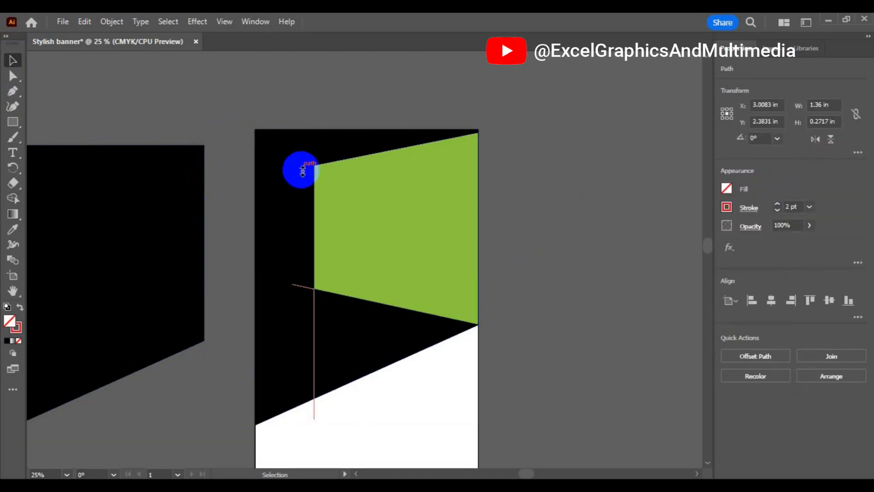
# Delete the leftover end of the lower slanted line and the vertical segment below the green shape.
pyautogui.click(304, 291)
pyautogui.click(306, 287)
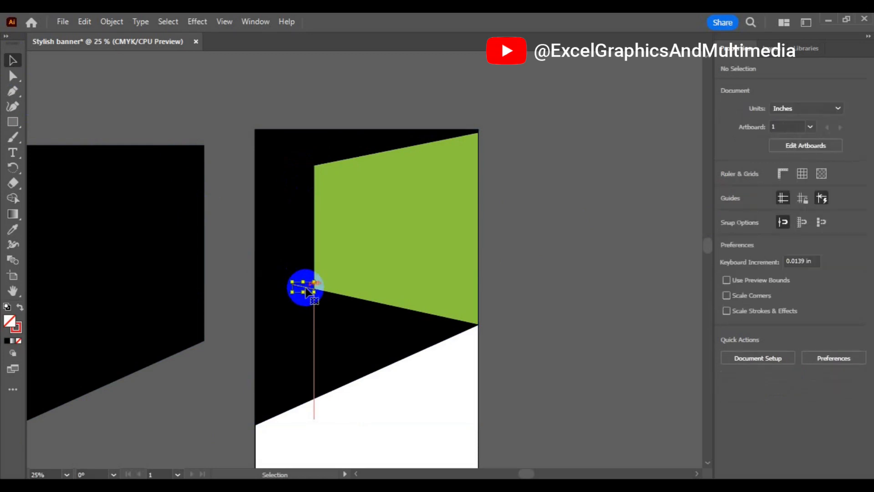
pyautogui.press('Delete')
pyautogui.click(318, 324)
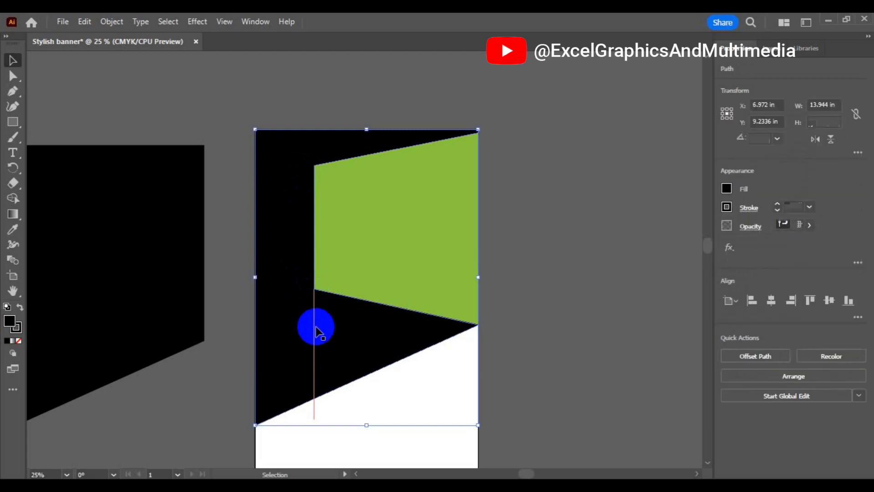
pyautogui.click(315, 330)
pyautogui.press('Delete')
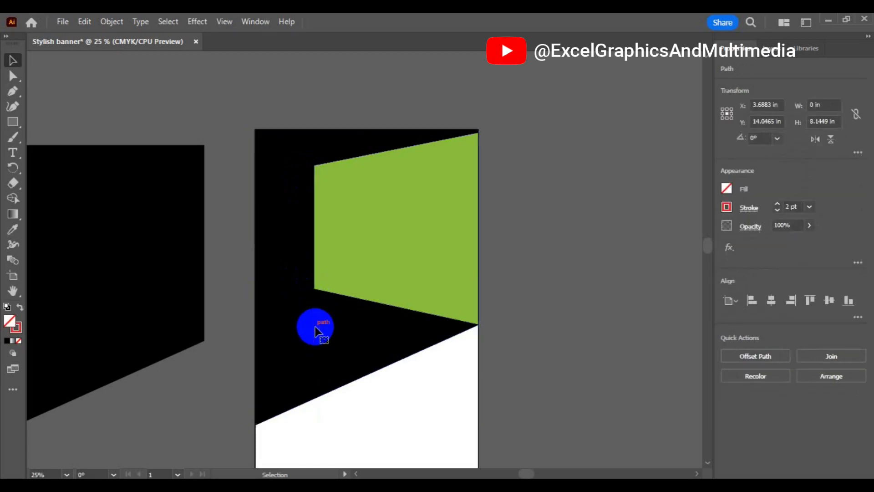
# Move the green shape to the right, partly off the artboard, and undo the move.
pyautogui.click(422, 220)
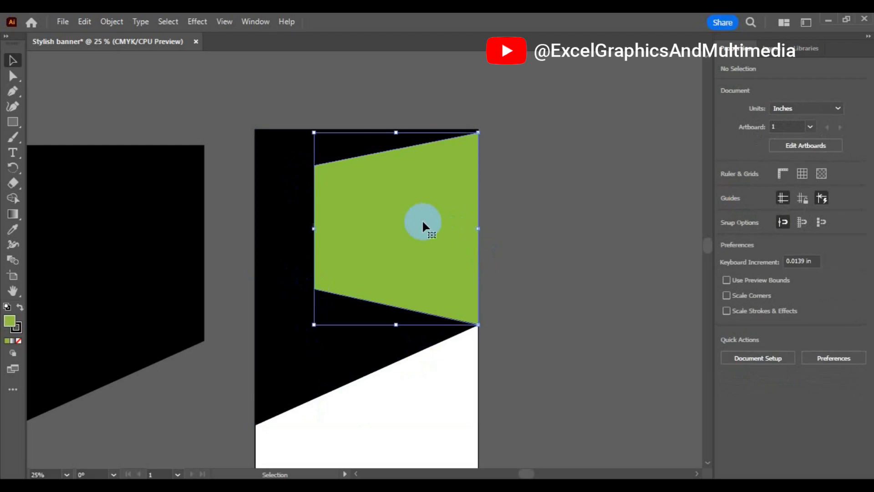
pyautogui.moveTo(423, 221); pyautogui.dragTo(532, 215)
pyautogui.press('ctrl')
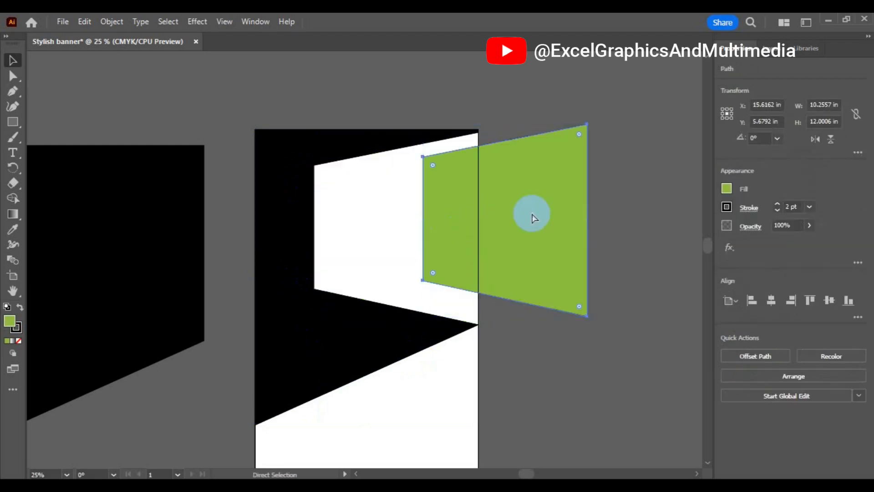
pyautogui.hotkey('ctrl', 'z')
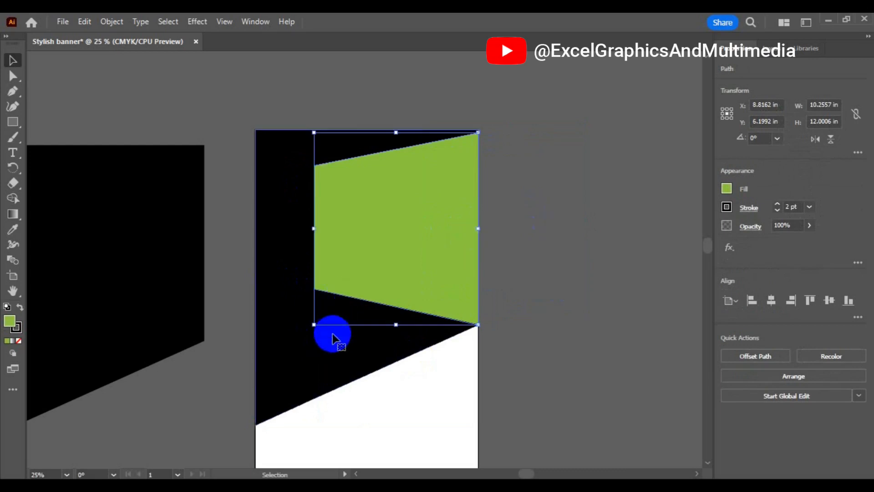
# Delete the remaining black shape around the green one and the unfilled shape below the diagonal edge.
pyautogui.click(333, 337)
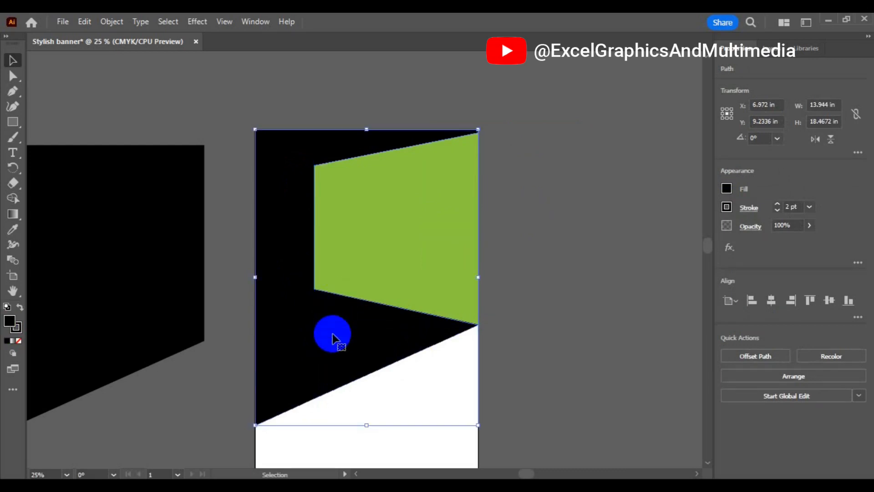
pyautogui.press('Delete')
pyautogui.click(332, 399)
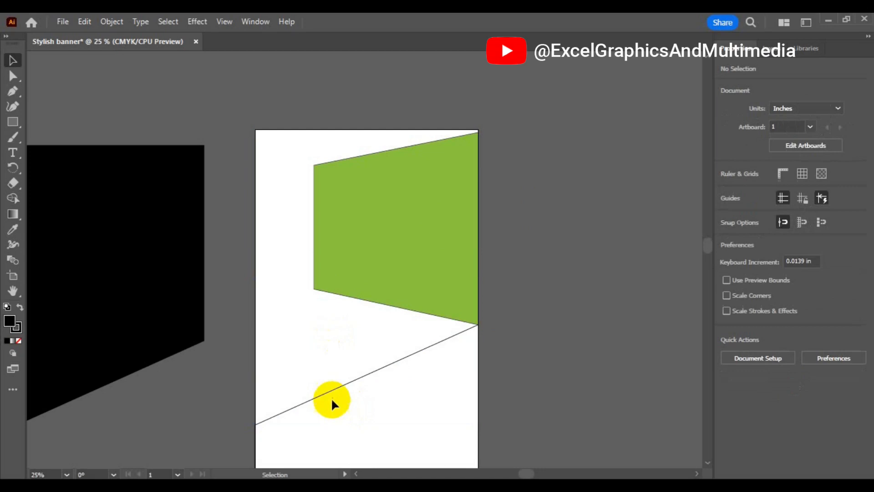
pyautogui.click(324, 392)
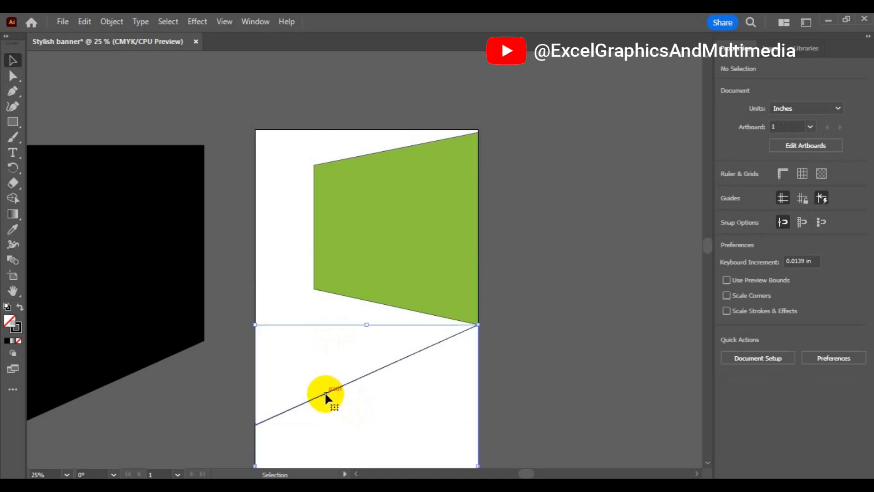
pyautogui.press('Delete')
# Move the black copy back over the artboard and align it to the artboard's horizontal center and top edge.
pyautogui.click(135, 299)
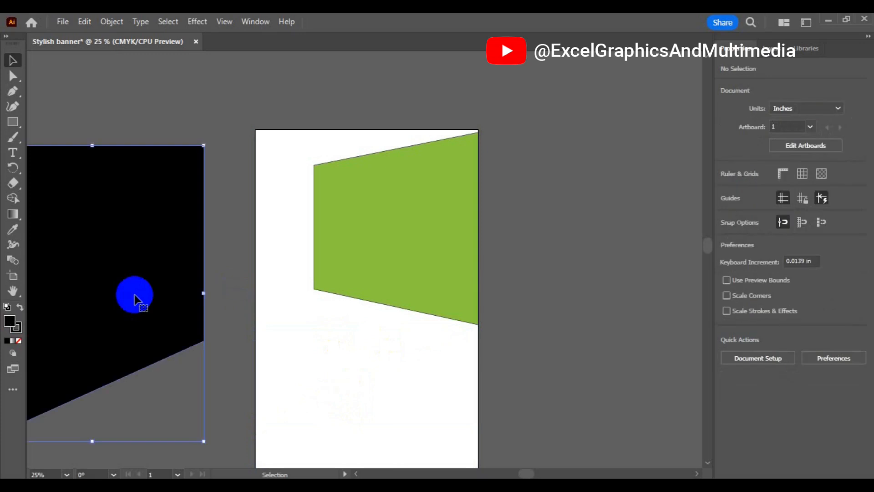
pyautogui.moveTo(287, 284); pyautogui.dragTo(297, 279)
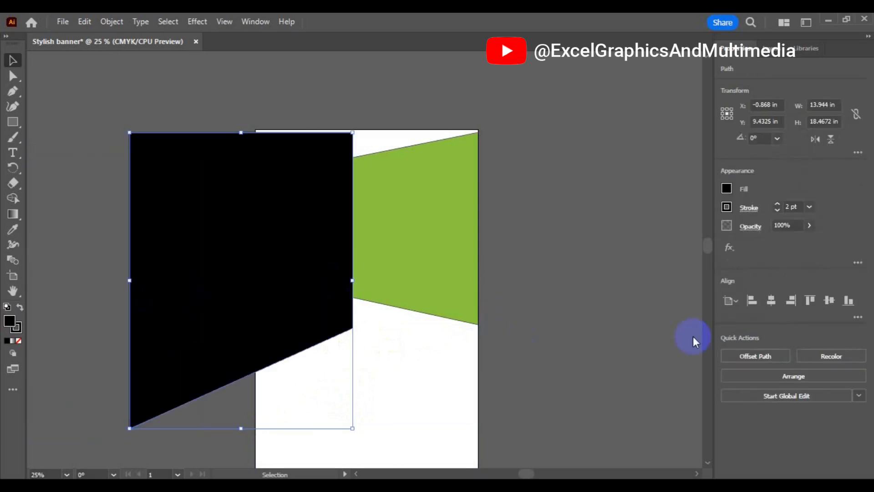
pyautogui.click(772, 302)
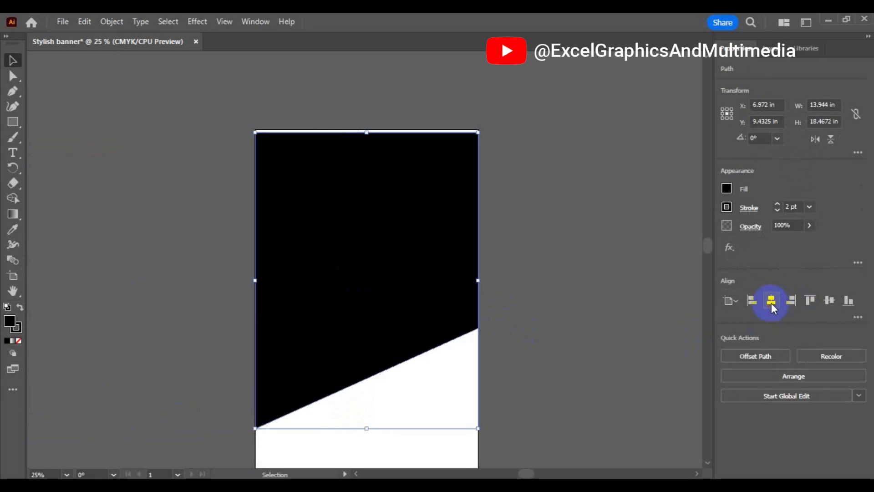
pyautogui.click(814, 299)
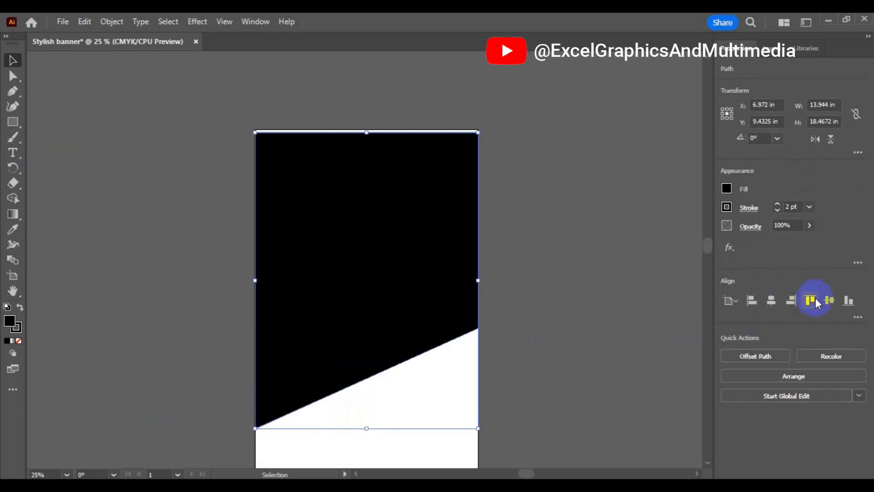
pyautogui.click(813, 299)
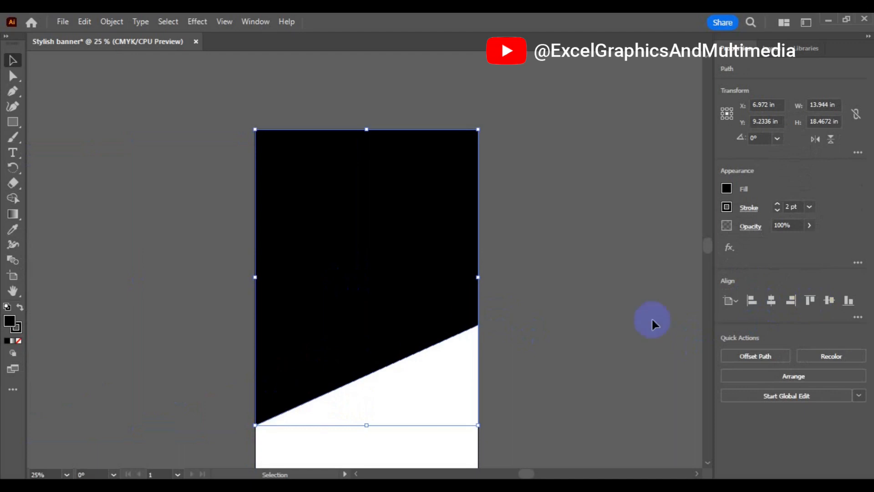
# Send the black angular shape behind the green shape, to the back of the stacking order.
pyautogui.rightClick(387, 297)
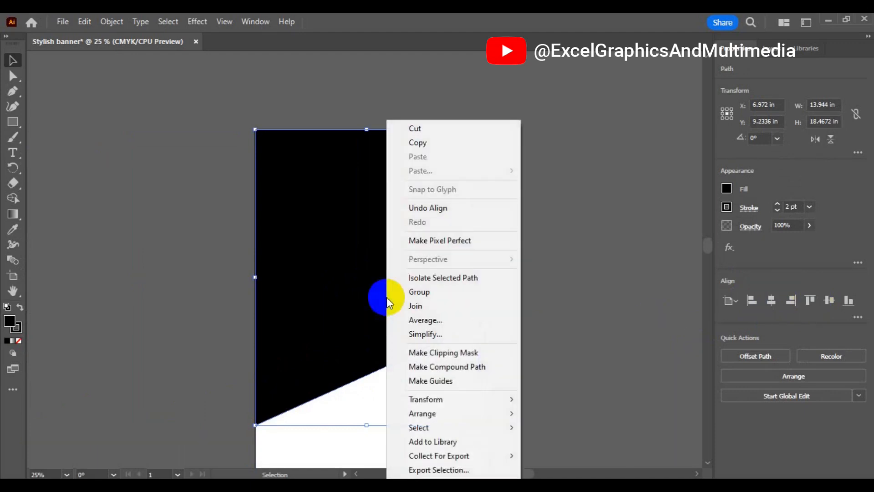
pyautogui.moveTo(448, 412)
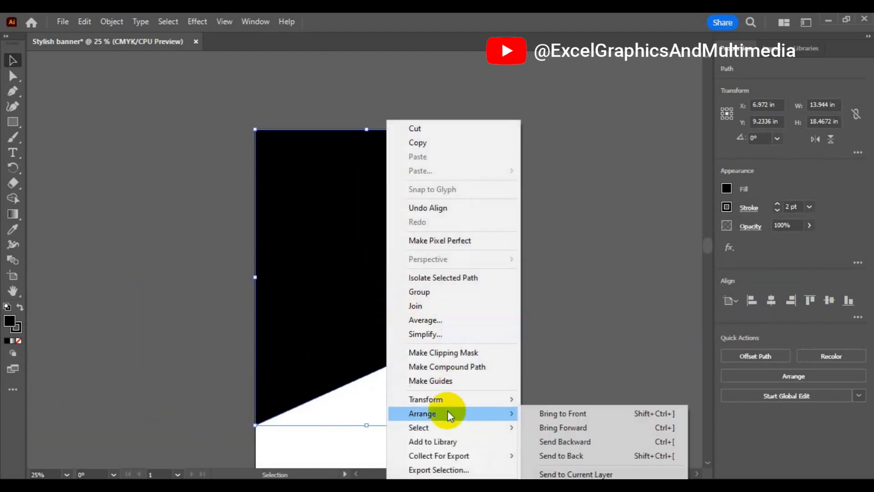
pyautogui.click(584, 455)
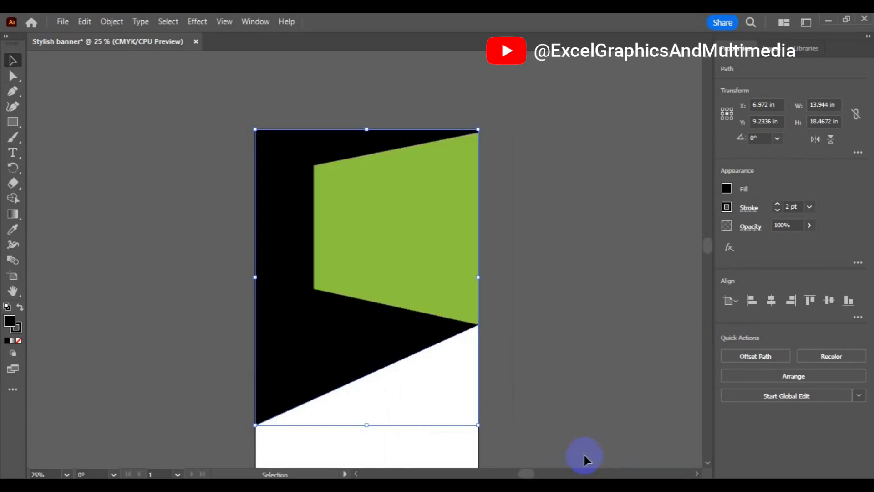
pyautogui.click(575, 289)
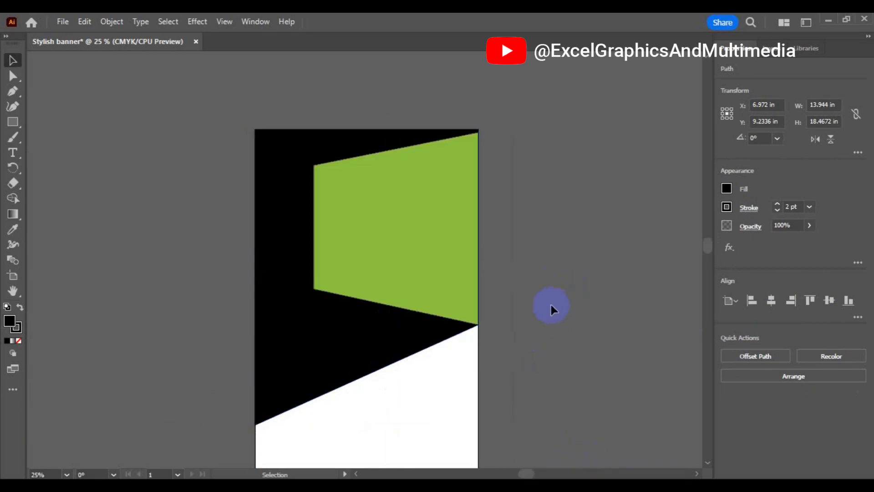
# Bring the whole banner artboard into view and save the document.
pyautogui.hotkey('ctrl', '-')
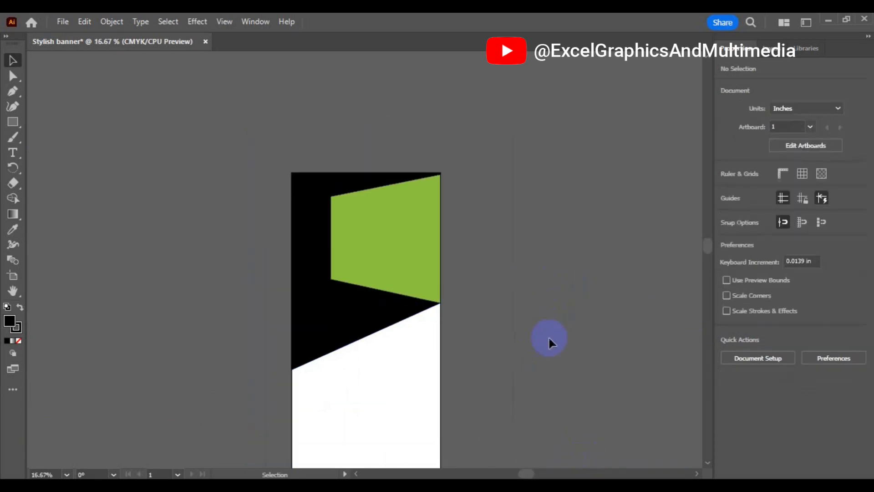
pyautogui.press('h')
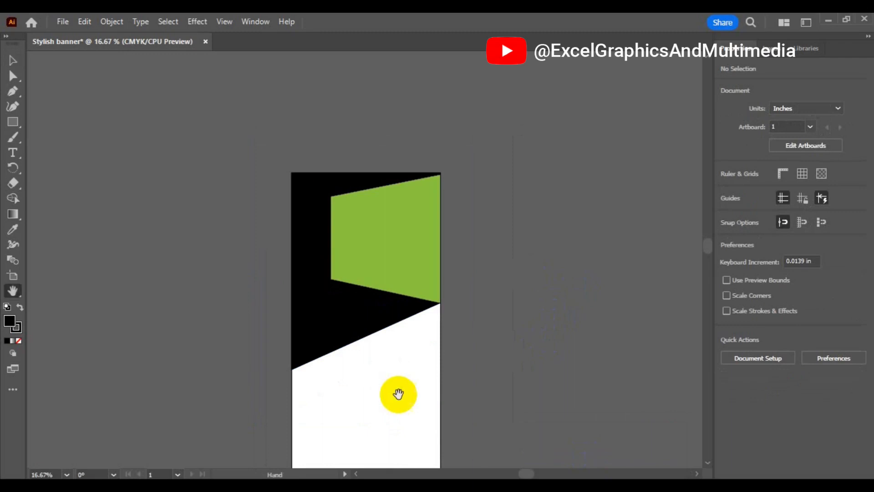
pyautogui.moveTo(398, 396)
pyautogui.mouseDown()
pyautogui.moveTo(408, 307)
pyautogui.moveTo(384, 391)
pyautogui.mouseUp()
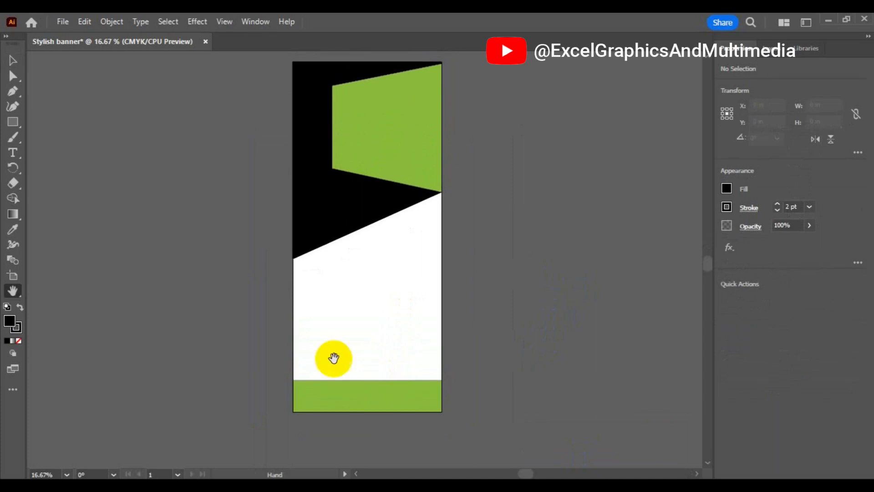
pyautogui.click(13, 61)
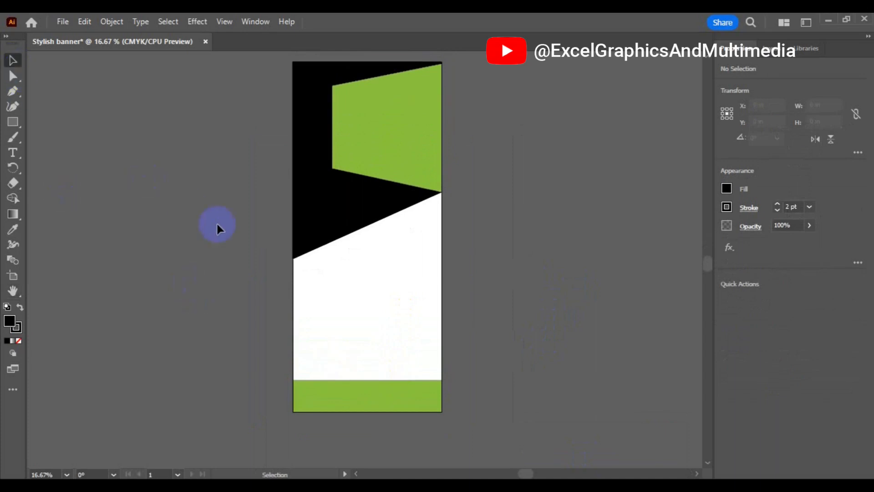
pyautogui.hotkey('ctrl', 's')
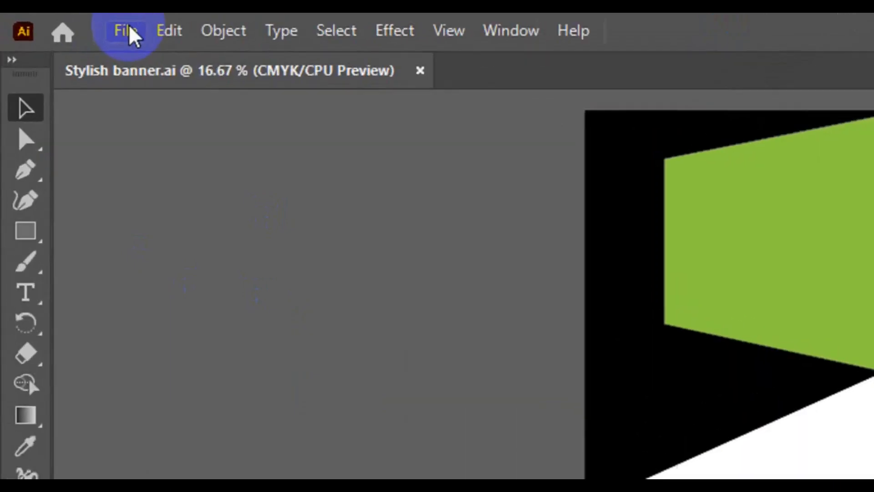
pyautogui.click(64, 19)
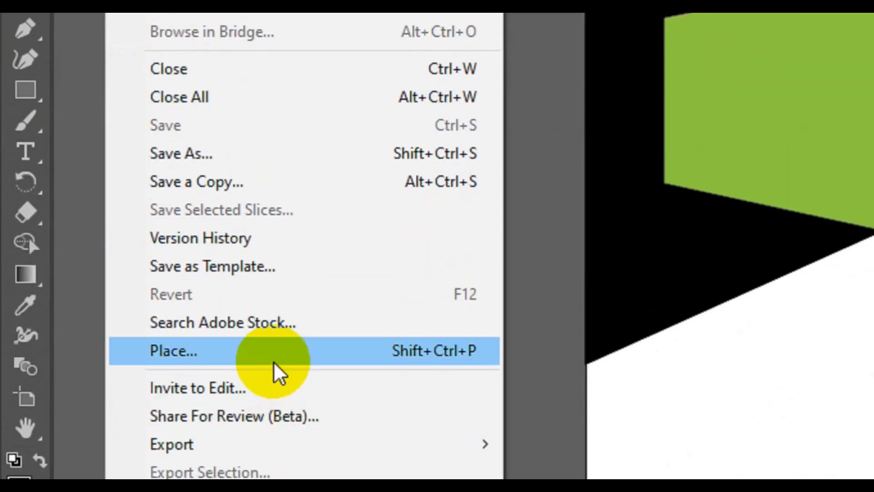
pyautogui.click(274, 362)
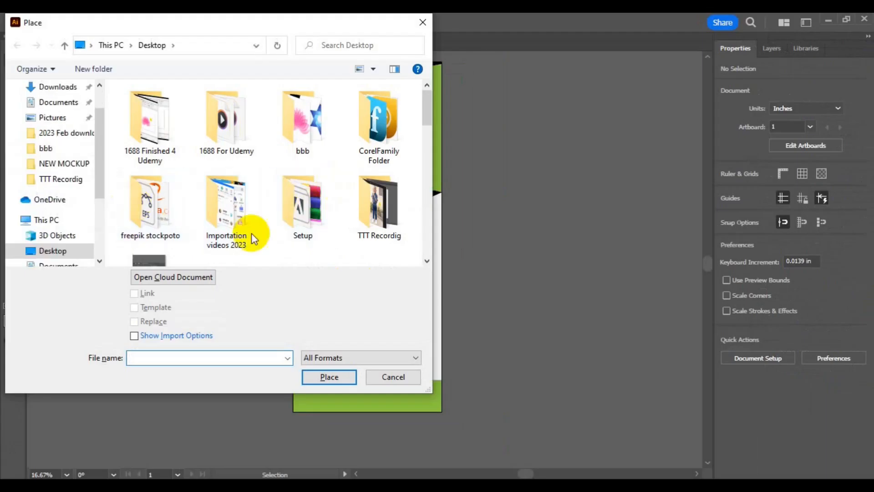
pyautogui.doubleClick(170, 215)
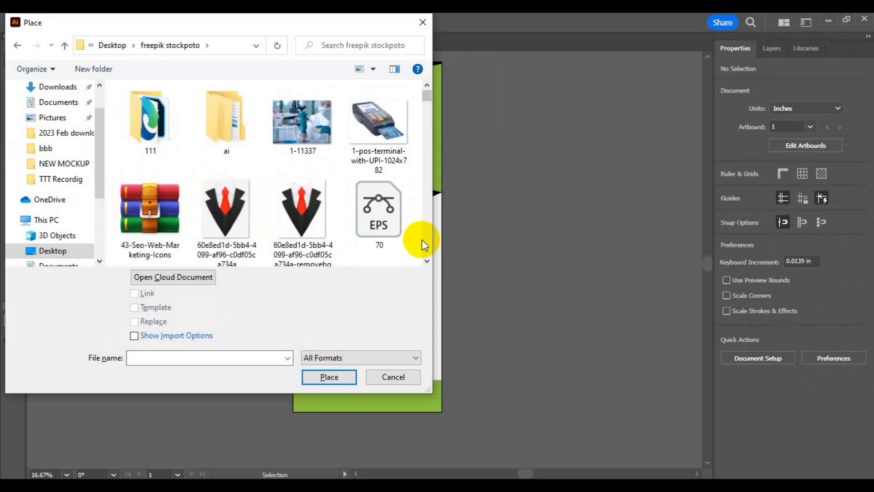
pyautogui.scroll(-10, 423, 244)
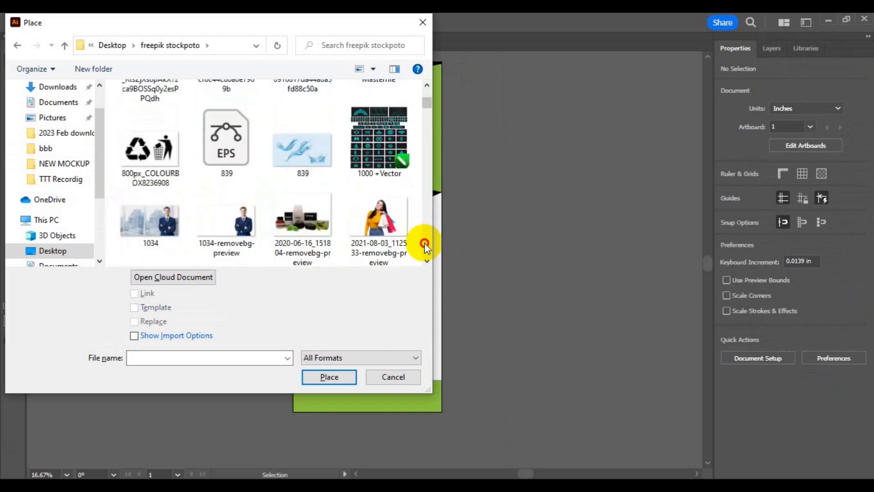
pyautogui.scroll(-8, 424, 243)
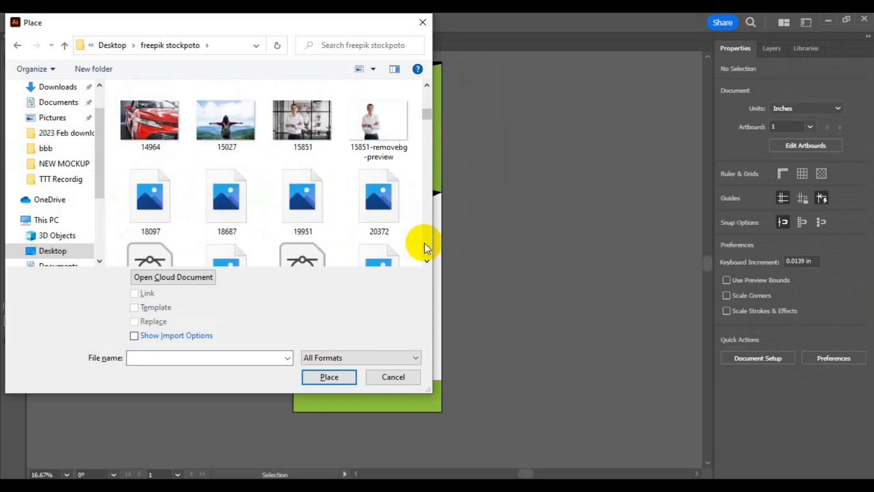
pyautogui.scroll(-10, 424, 242)
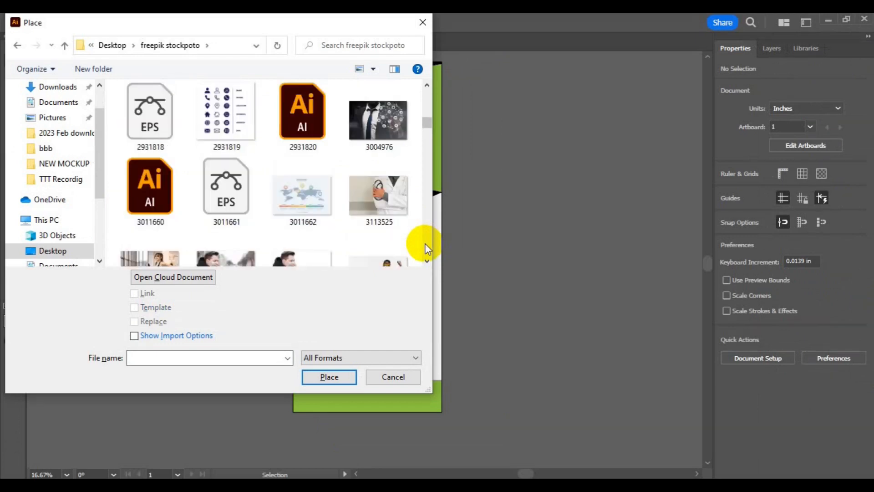
pyautogui.moveTo(426, 132); pyautogui.dragTo(435, 199)
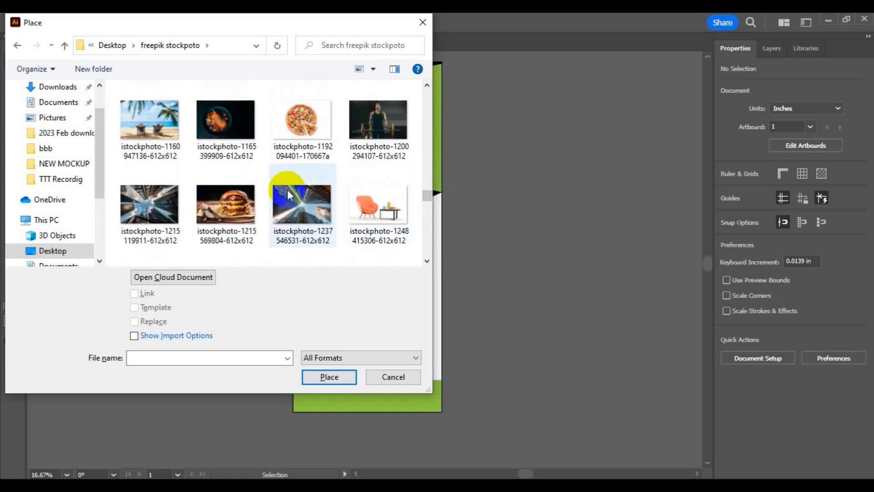
pyautogui.click(284, 230)
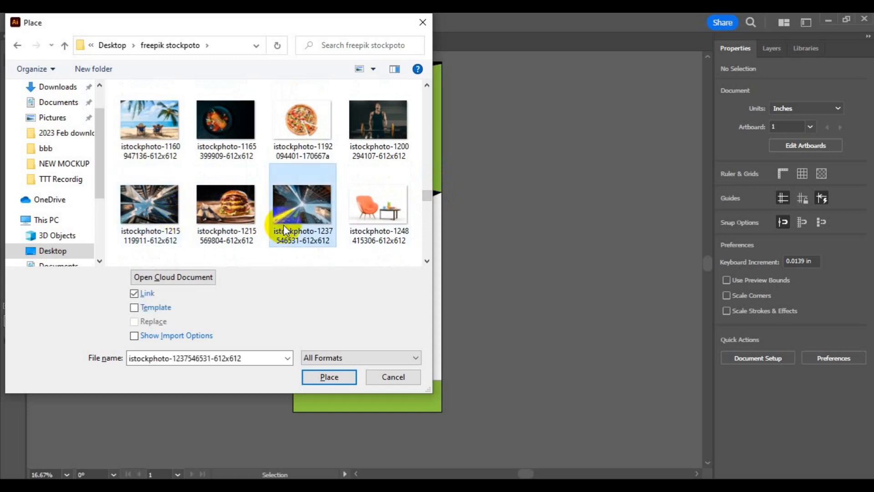
pyautogui.click(330, 374)
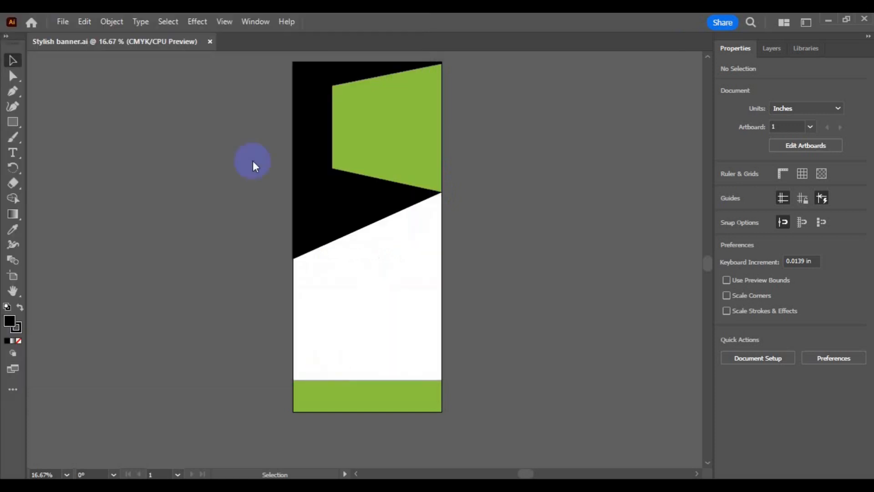
pyautogui.moveTo(281, 55)
pyautogui.mouseDown()
pyautogui.moveTo(357, 93)
pyautogui.moveTo(489, 245)
pyautogui.moveTo(587, 296)
pyautogui.mouseUp()
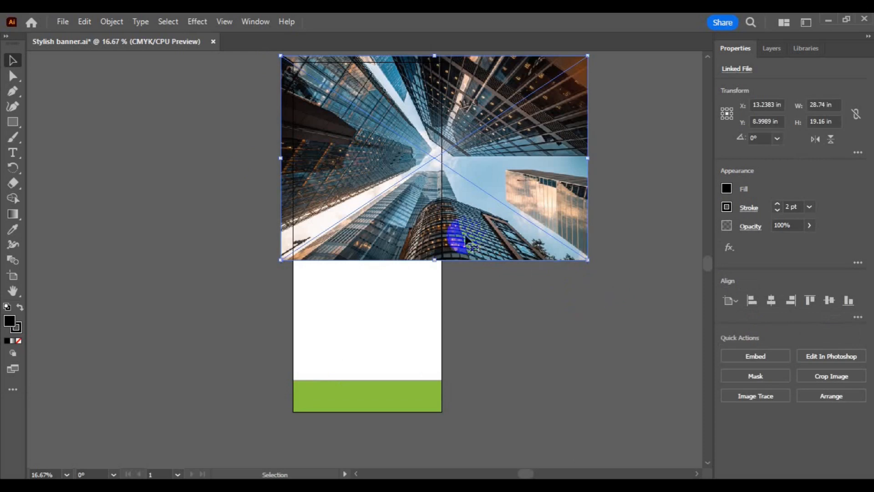
# Shift the skyscraper photo left so it covers the banner's upper part and send it to the back.
pyautogui.moveTo(439, 203); pyautogui.dragTo(399, 209)
pyautogui.rightClick(398, 204)
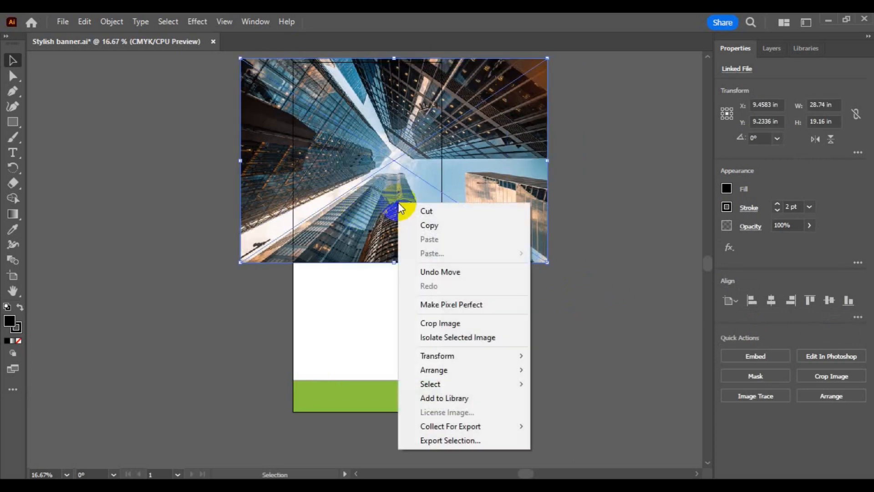
pyautogui.moveTo(465, 373)
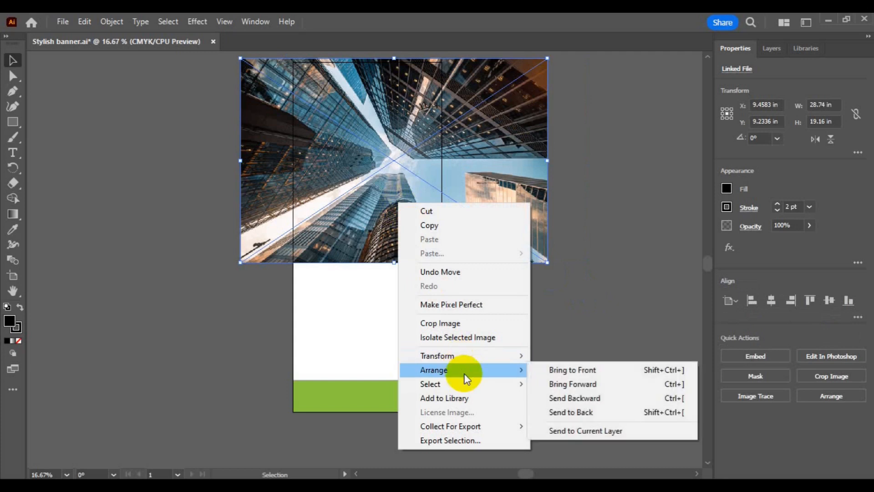
pyautogui.click(589, 414)
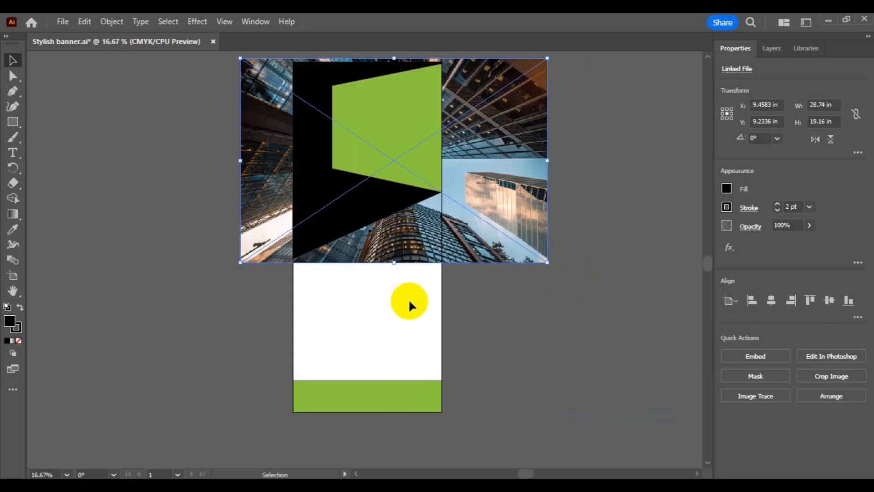
# Set the opacity of the black angular shape to 50%.
pyautogui.click(299, 182)
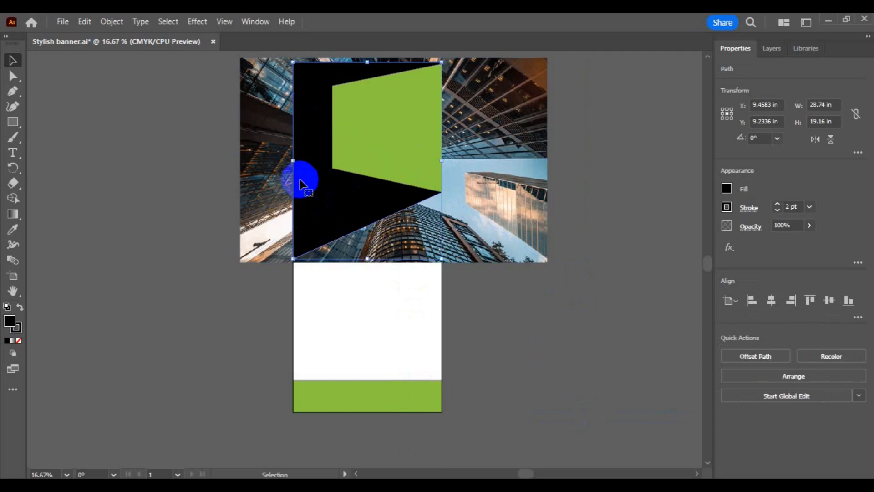
pyautogui.click(784, 211)
pyautogui.click(796, 226)
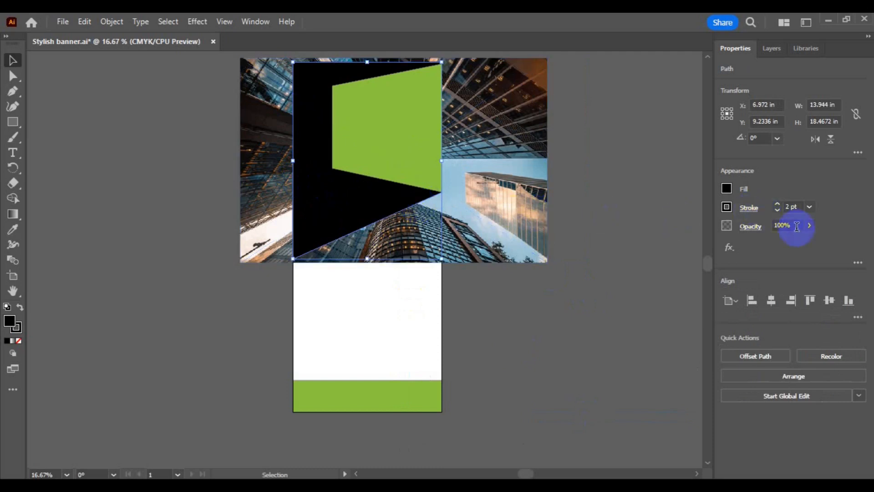
pyautogui.click(810, 226)
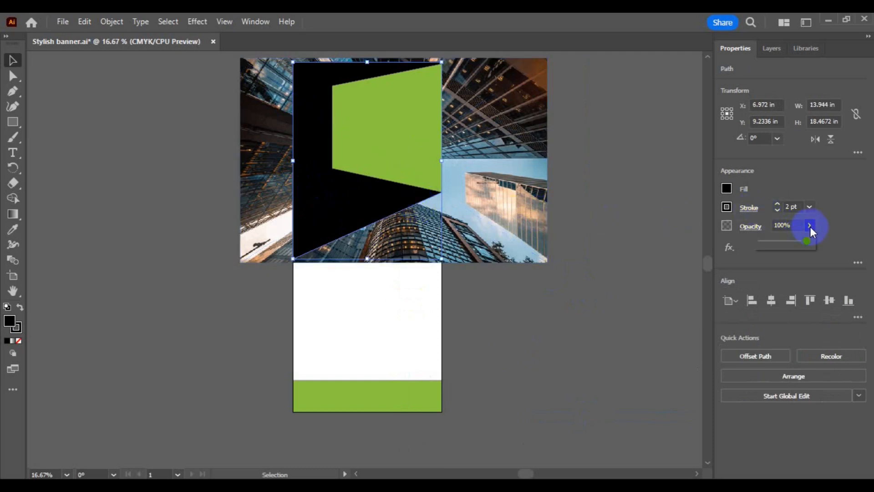
pyautogui.click(784, 242)
pyautogui.click(555, 317)
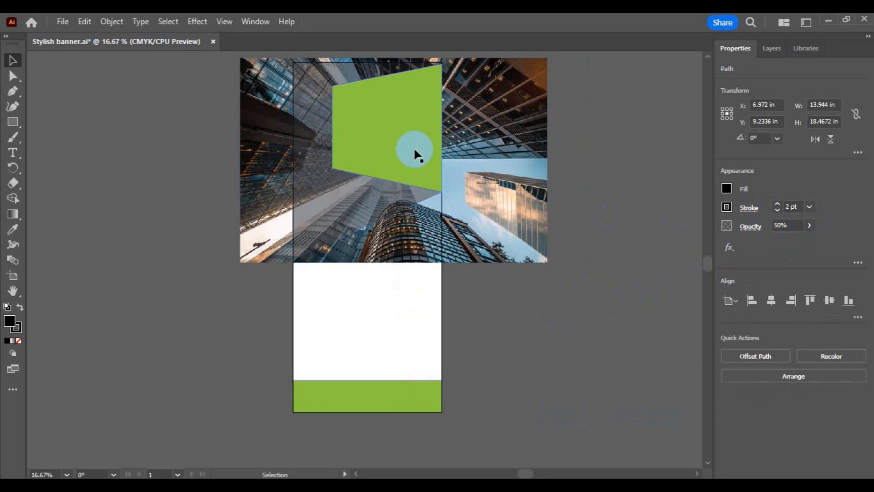
# Set the opacity of the upper green shape to 28%.
pyautogui.click(416, 153)
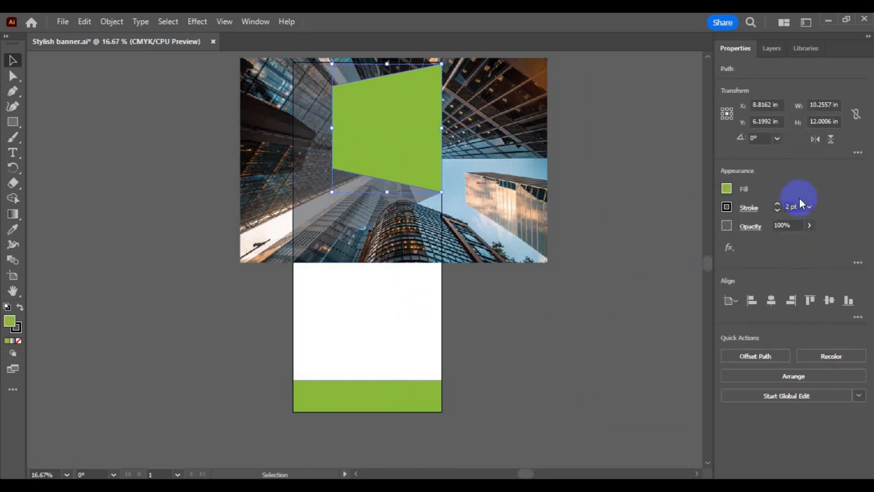
pyautogui.click(810, 223)
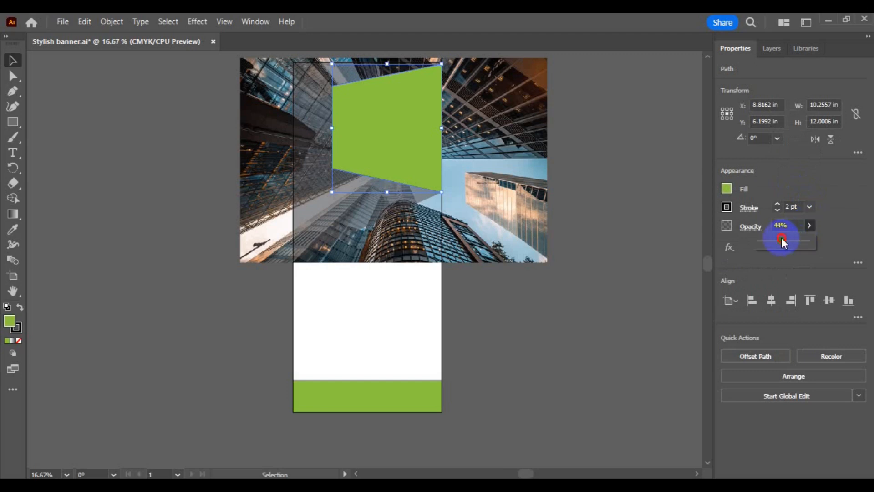
pyautogui.click(781, 239)
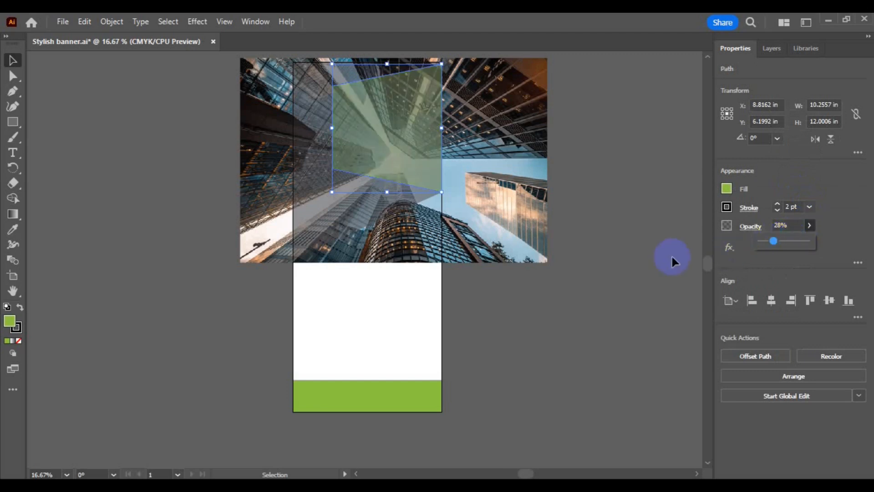
# Move the skyscraper photo horizontally to the left, to an X position of about 0.4 in, still covering the black shape.
pyautogui.click(541, 232)
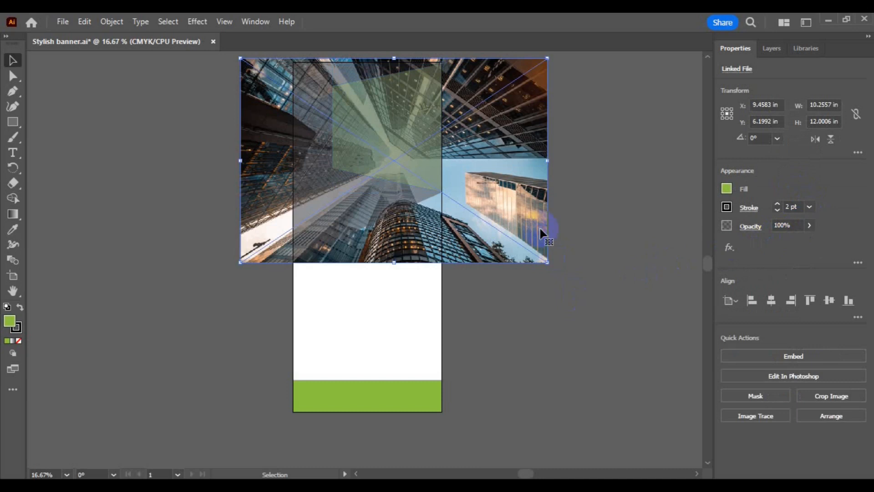
pyautogui.click(370, 217)
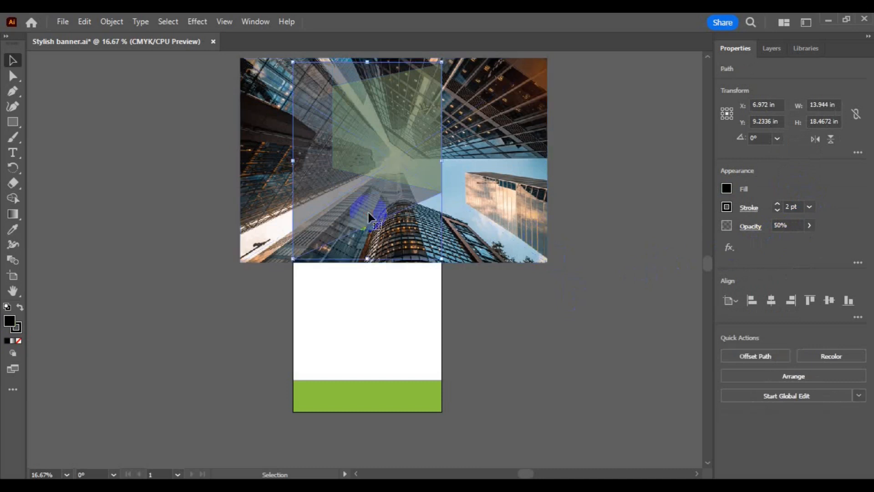
pyautogui.click(486, 218)
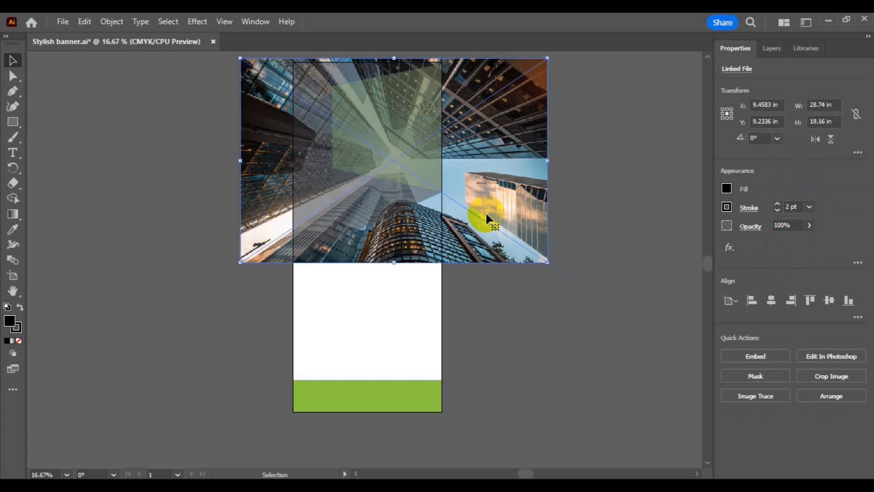
pyautogui.moveTo(486, 214); pyautogui.dragTo(389, 215)
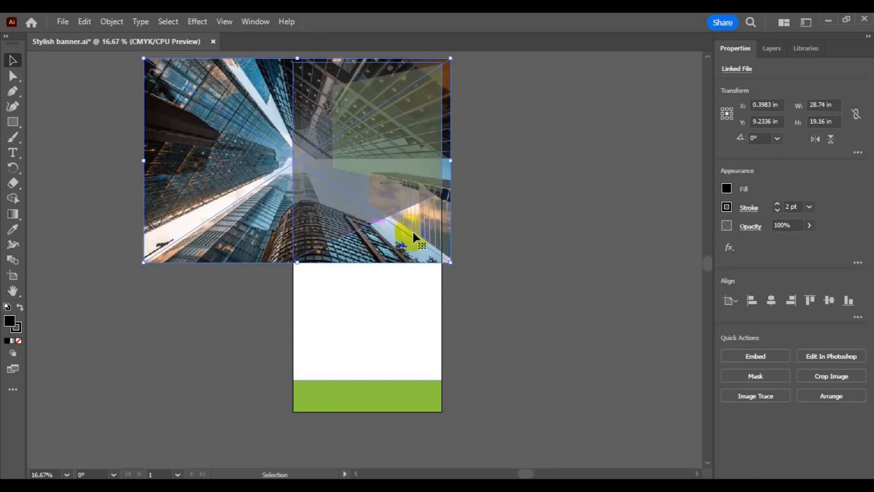
# Clip the skyscraper photo to the black angular shape with a clipping mask.
pyautogui.keyDown('shift'); pyautogui.click(326, 237); pyautogui.keyUp('shift')
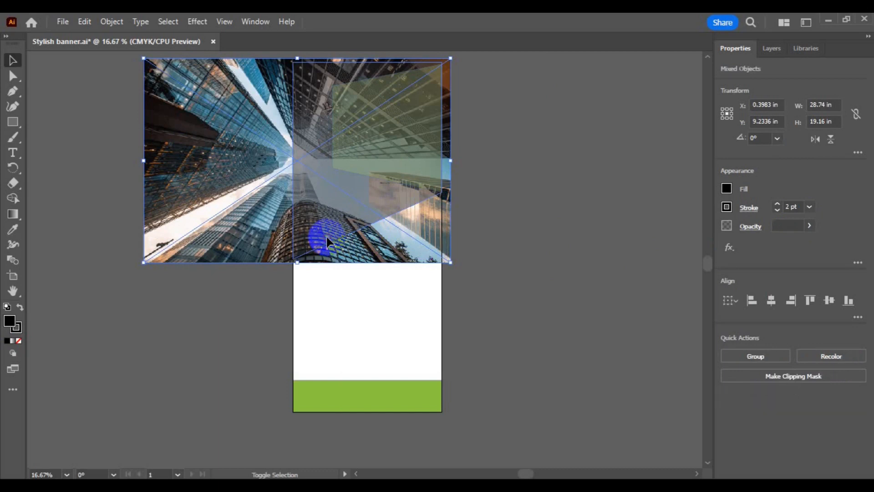
pyautogui.rightClick(326, 237)
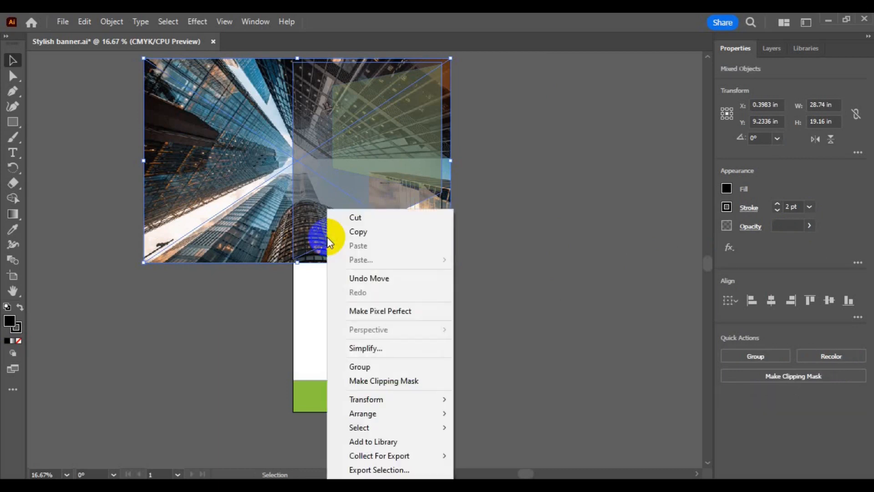
pyautogui.click(409, 381)
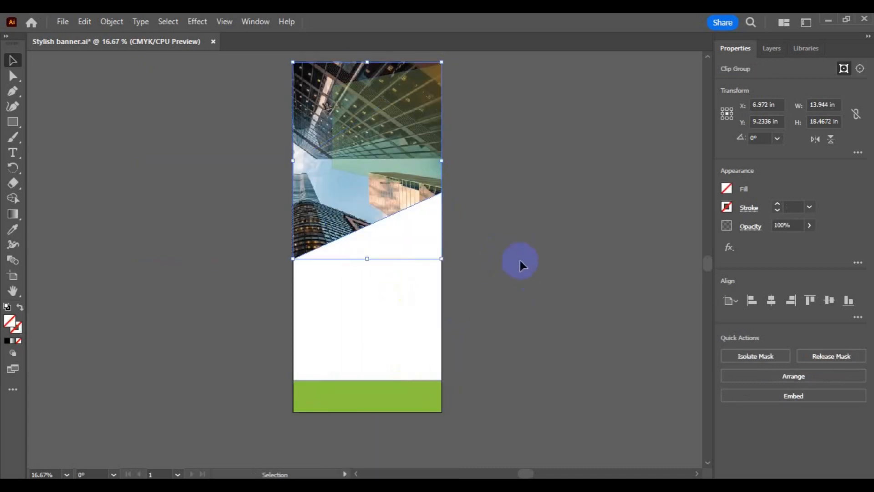
# Raise the opacity of the green angular shape over the photo to 90%.
pyautogui.click(397, 138)
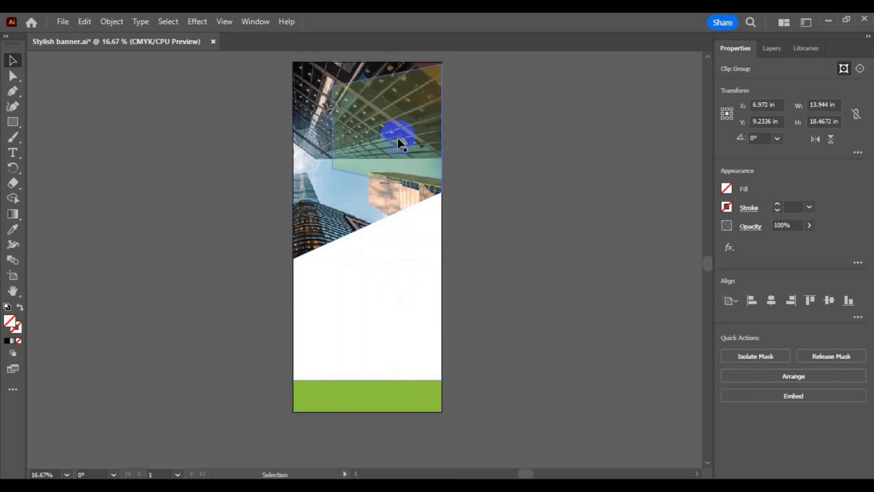
pyautogui.click(398, 138)
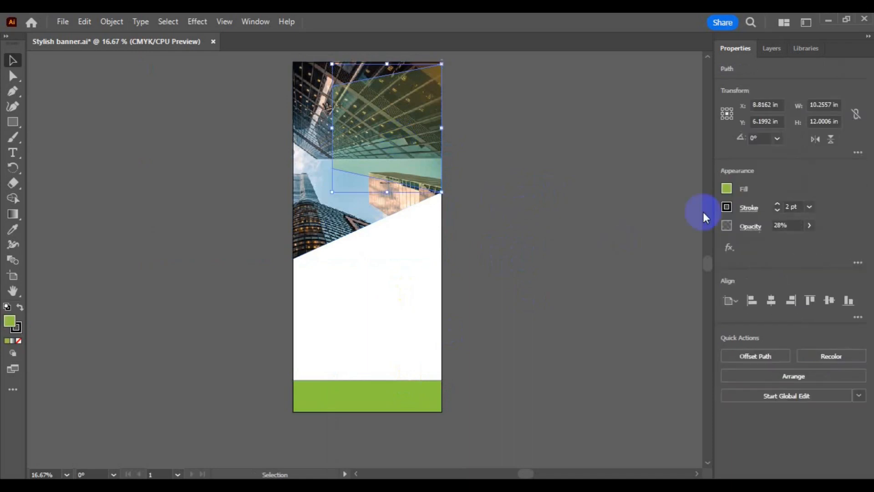
pyautogui.click(813, 228)
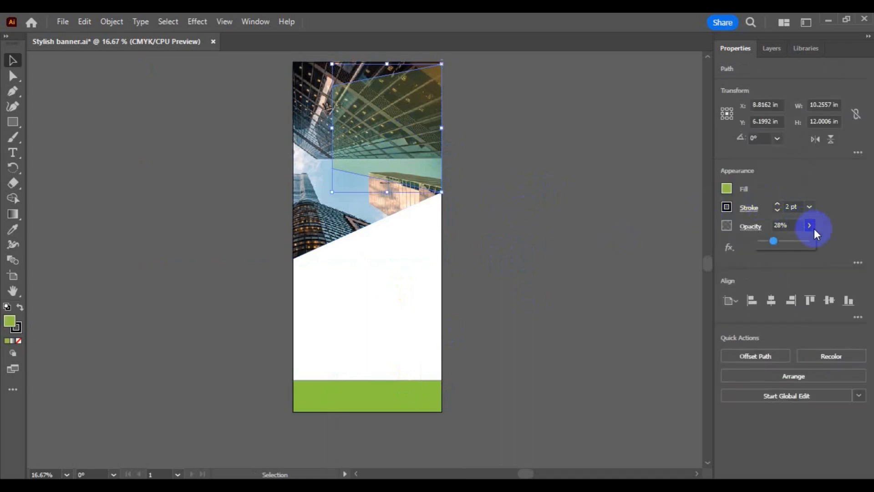
pyautogui.moveTo(797, 242); pyautogui.dragTo(802, 241)
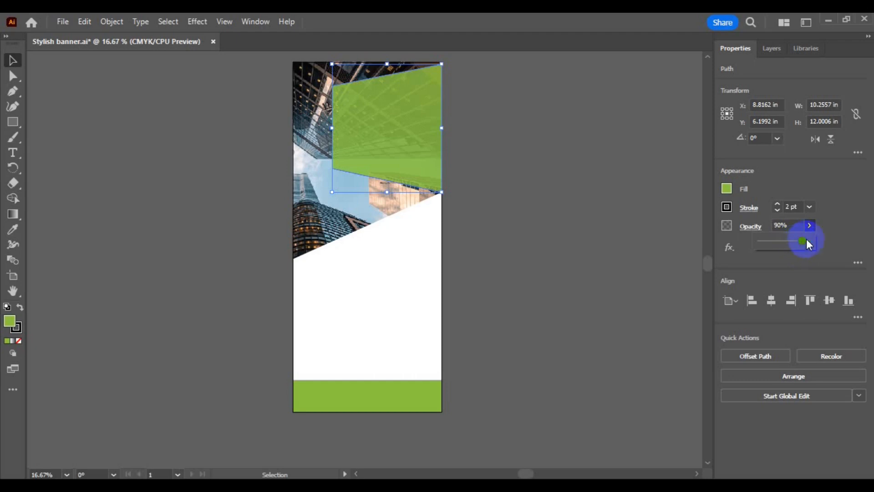
pyautogui.click(606, 232)
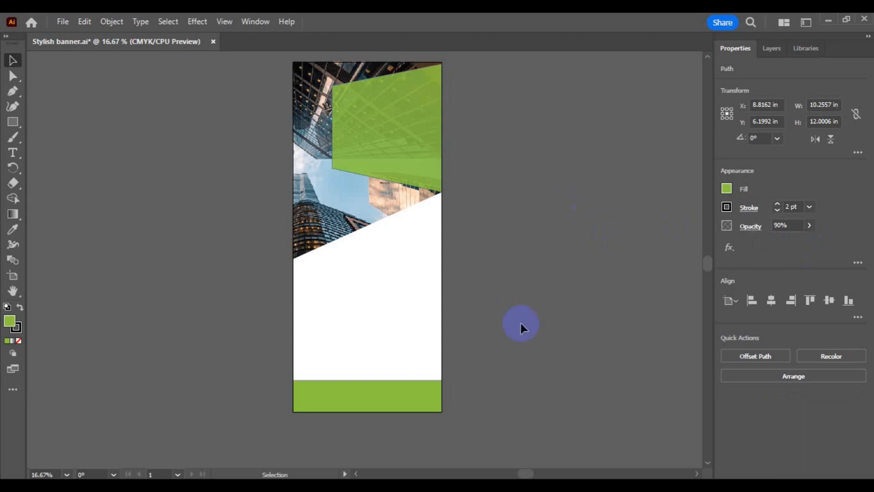
pyautogui.click(520, 322)
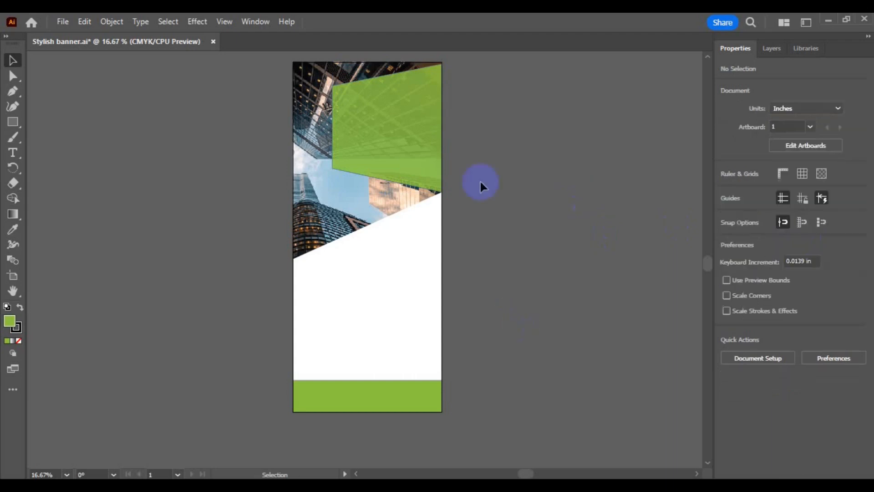
# Remove the stroke from the green angular shape over the photo.
pyautogui.click(412, 178)
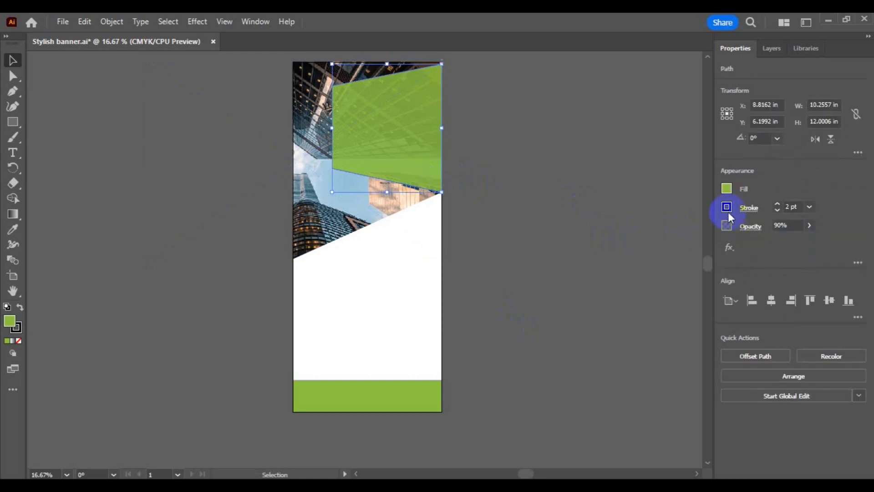
pyautogui.click(727, 208)
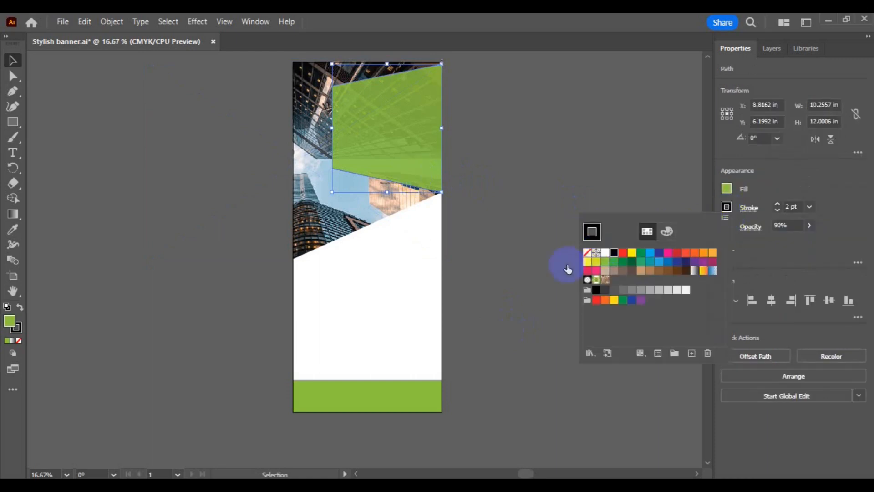
pyautogui.click(589, 253)
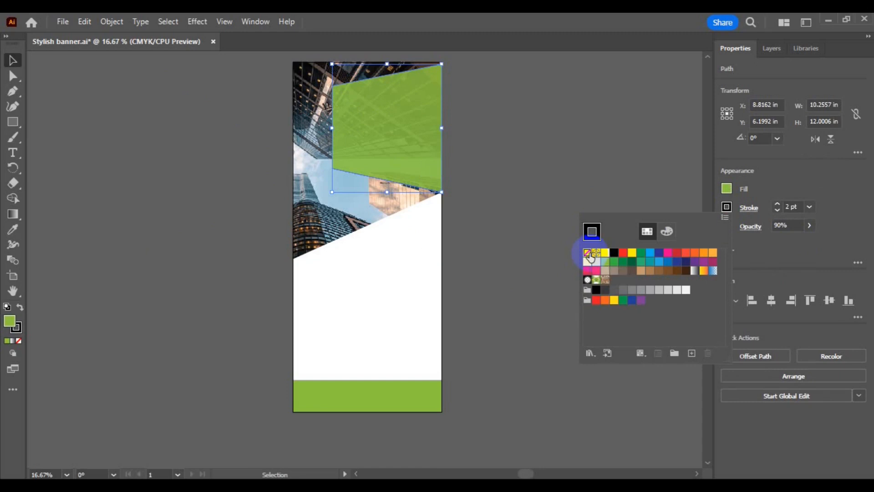
pyautogui.click(539, 209)
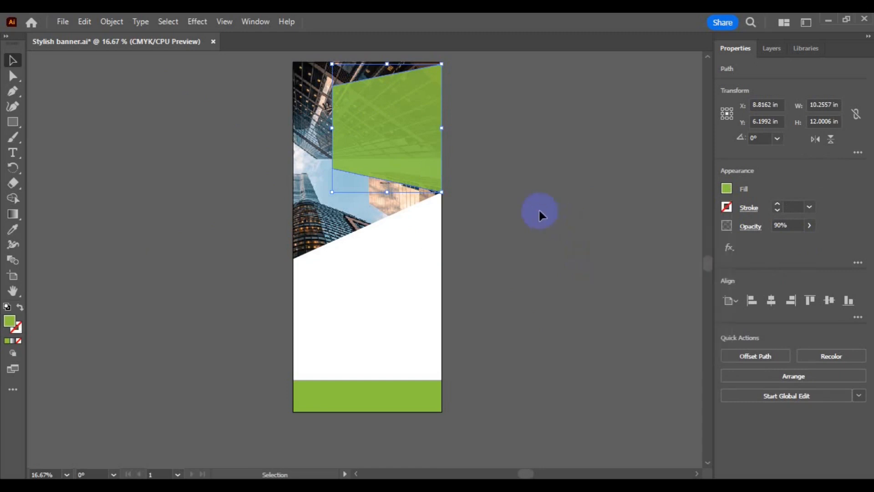
pyautogui.click(539, 208)
pyautogui.click(449, 178)
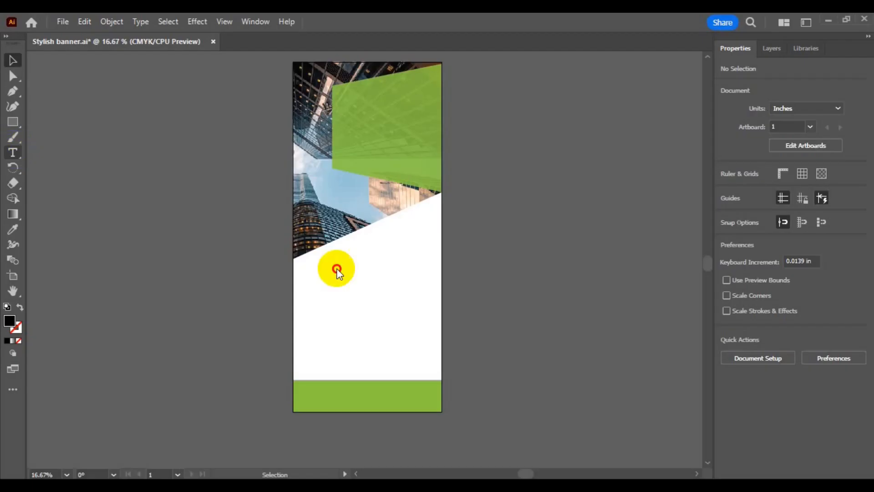
# Add a three-line headline in the white area reading "IMPROVE", "YOUR BUSINESS" and "SLAES NOW".
pyautogui.press('t')
pyautogui.click(354, 308)
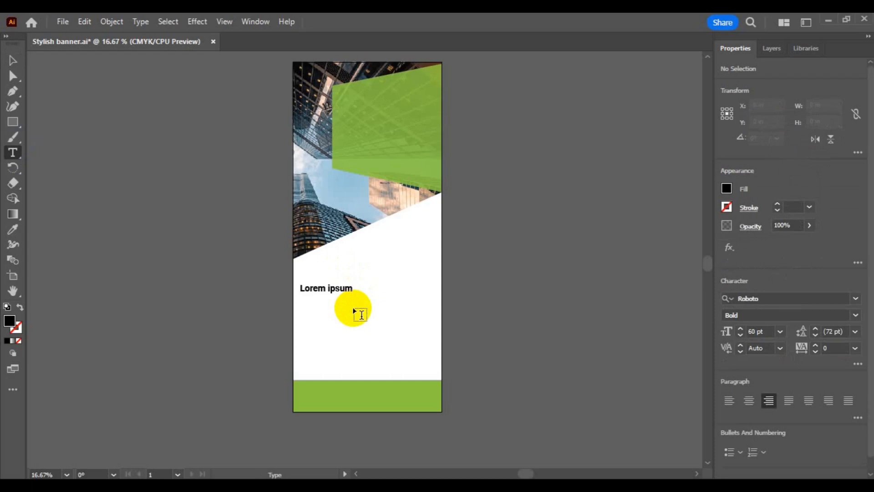
pyautogui.tripleClick(325, 288)
pyautogui.write('IMPROVE')
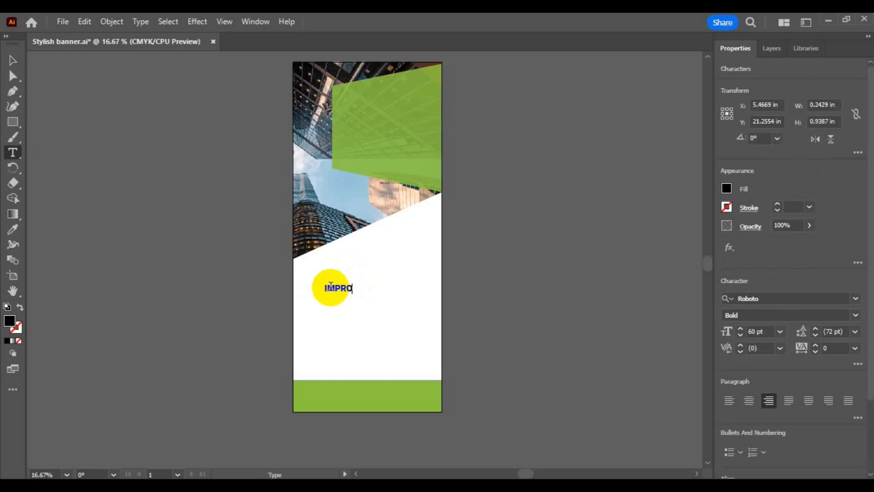
pyautogui.press('Return')
pyautogui.write('YOUR BUSINESS')
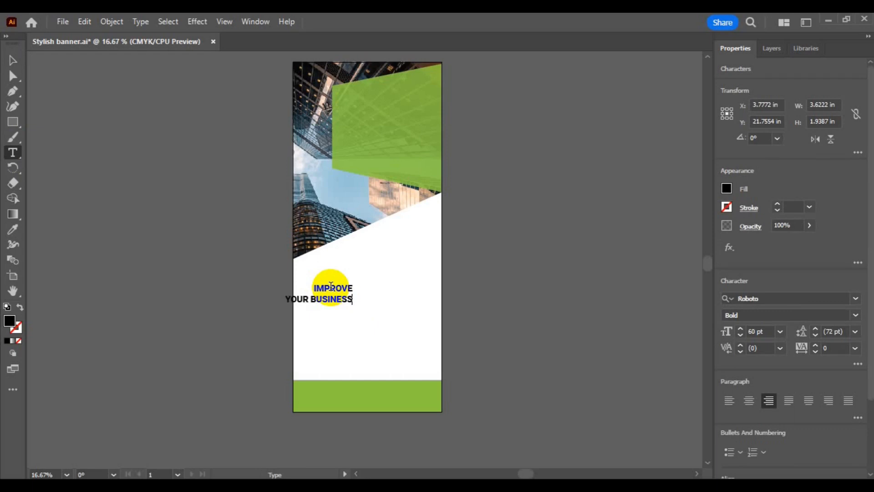
pyautogui.press('Return')
pyautogui.write('SLAES NOW')
pyautogui.press('BackSpace')
pyautogui.write('W')
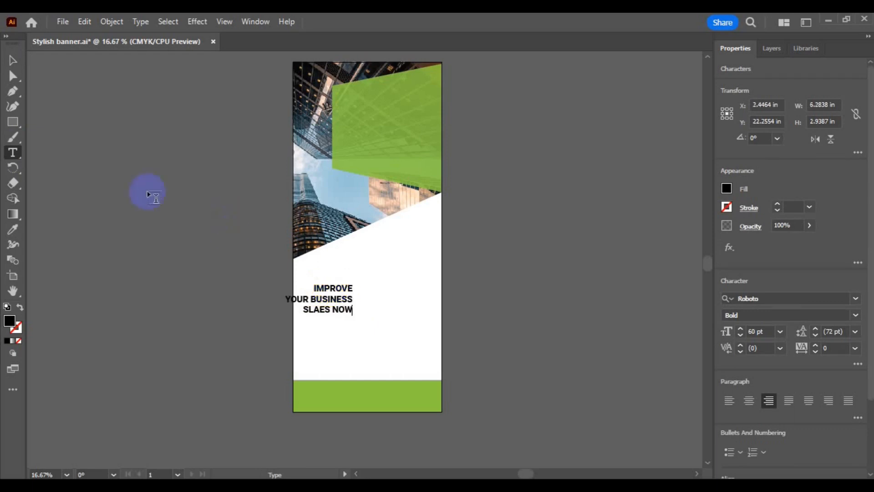
# Move the headline below the photo's slanted edge, near the banner's right side, and enlarge it to 73 pt.
pyautogui.click(13, 60)
pyautogui.hotkey('ctrl', '+')
pyautogui.moveTo(379, 271); pyautogui.dragTo(504, 177)
pyautogui.click(740, 329)
pyautogui.click(739, 330)
pyautogui.click(739, 330)
pyautogui.click(739, 330)
pyautogui.click(739, 329)
pyautogui.click(739, 329)
pyautogui.click(740, 330)
pyautogui.click(739, 330)
pyautogui.click(739, 329)
pyautogui.moveTo(497, 170); pyautogui.dragTo(500, 172)
# Color the headline word "SLAES" green and set the line "SLAES NOW" in the Light font style.
pyautogui.click(13, 153)
pyautogui.click(459, 188)
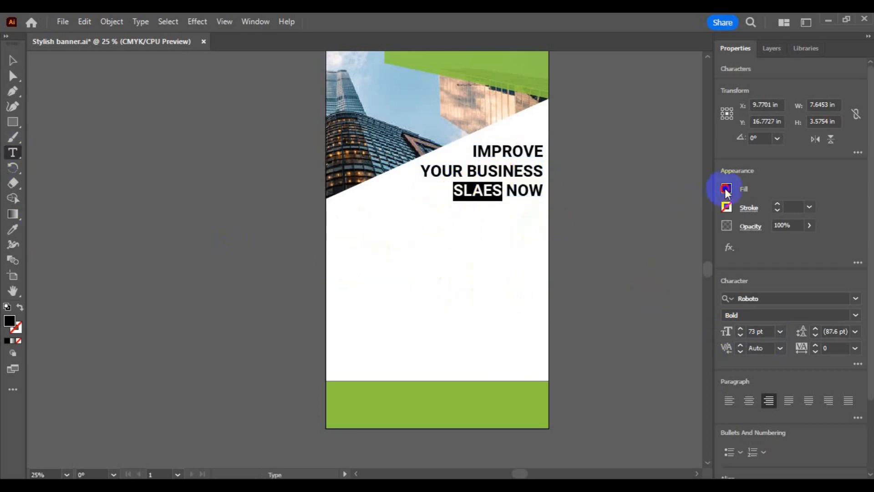
pyautogui.click(726, 189)
pyautogui.click(615, 242)
pyautogui.moveTo(523, 209); pyautogui.dragTo(457, 190)
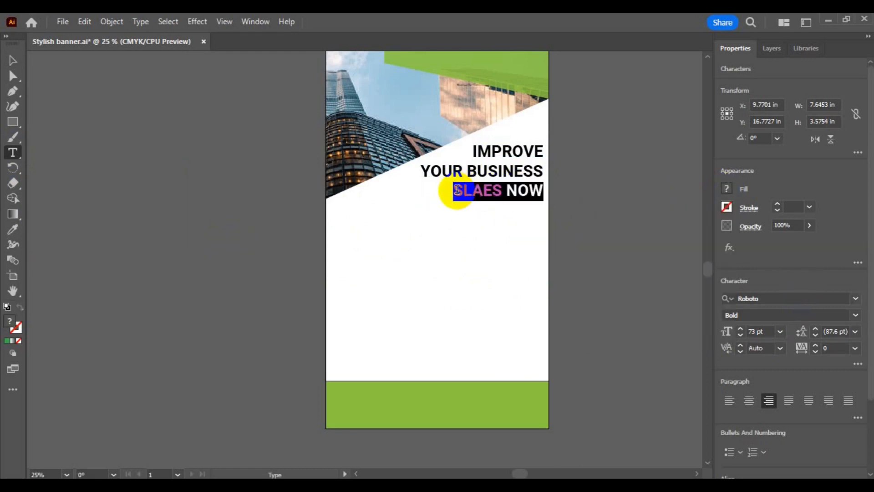
pyautogui.click(855, 315)
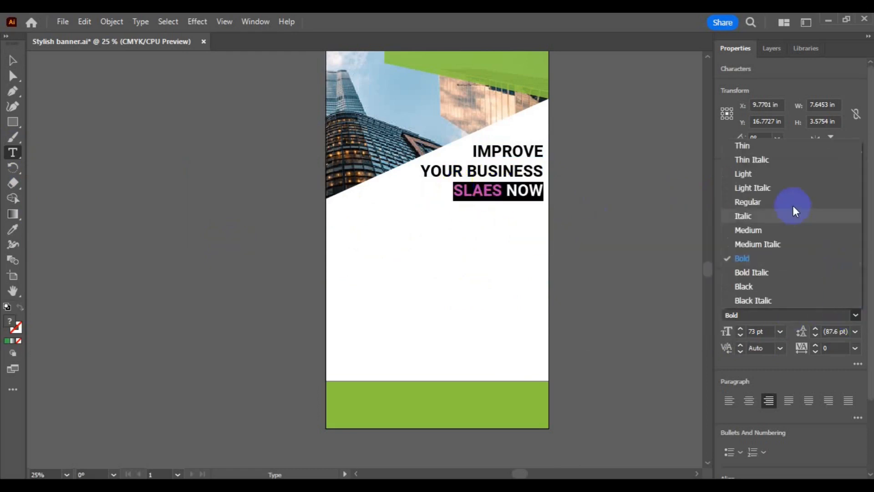
pyautogui.click(775, 173)
# Set the headline word "IMPROVE" in the Black font style and fill it with the same green.
pyautogui.moveTo(470, 150); pyautogui.dragTo(475, 149)
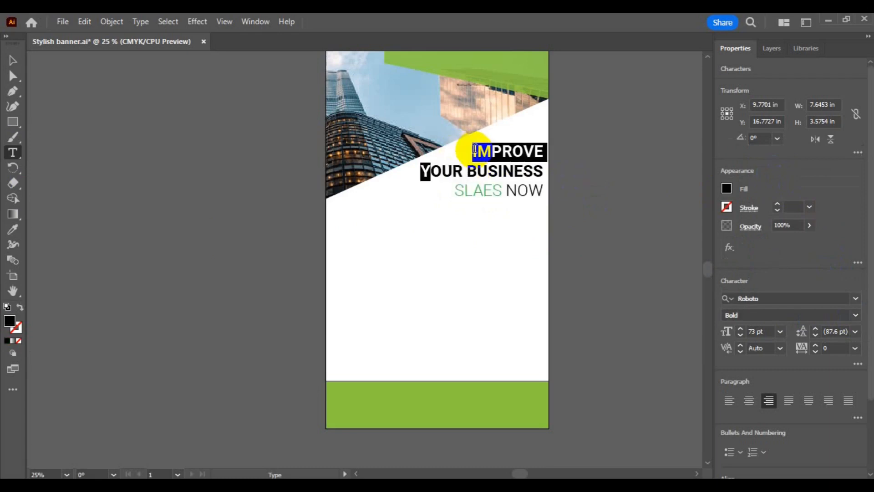
pyautogui.hotkey('shift', 'Left')
pyautogui.hotkey('shift', 'Left')
pyautogui.click(853, 317)
pyautogui.click(758, 289)
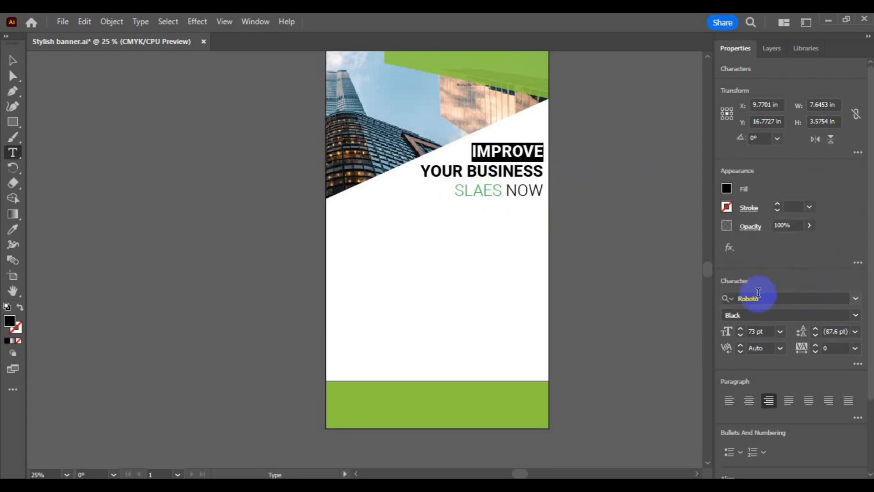
pyautogui.click(726, 189)
pyautogui.click(626, 241)
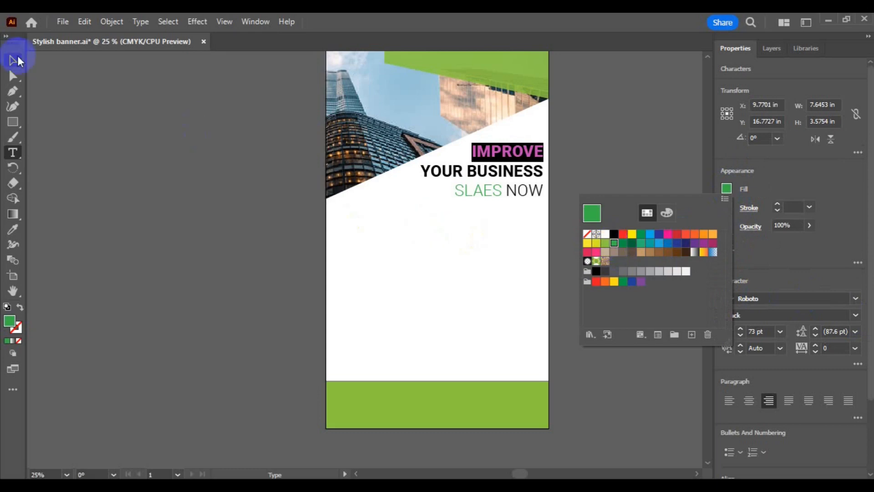
pyautogui.click(14, 59)
pyautogui.doubleClick(14, 59)
pyautogui.click(504, 349)
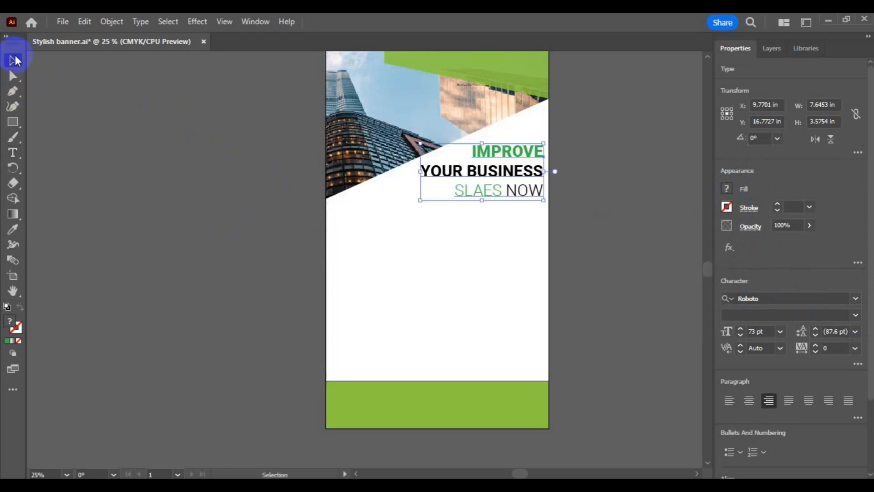
pyautogui.click(237, 230)
# Draw a small green rectangle without stroke in the white area, below the headline near the banner's left edge.
pyautogui.click(13, 122)
pyautogui.moveTo(339, 226); pyautogui.dragTo(419, 244)
pyautogui.click(13, 60)
pyautogui.click(238, 287)
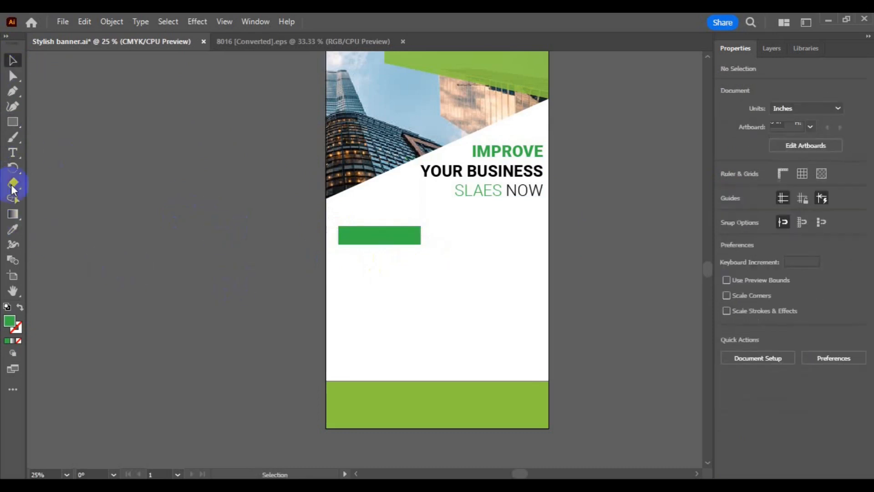
# Add the text "OUR SERVICE" below the small green rectangle, filled white and sized 48 pt.
pyautogui.press('t')
pyautogui.click(359, 287)
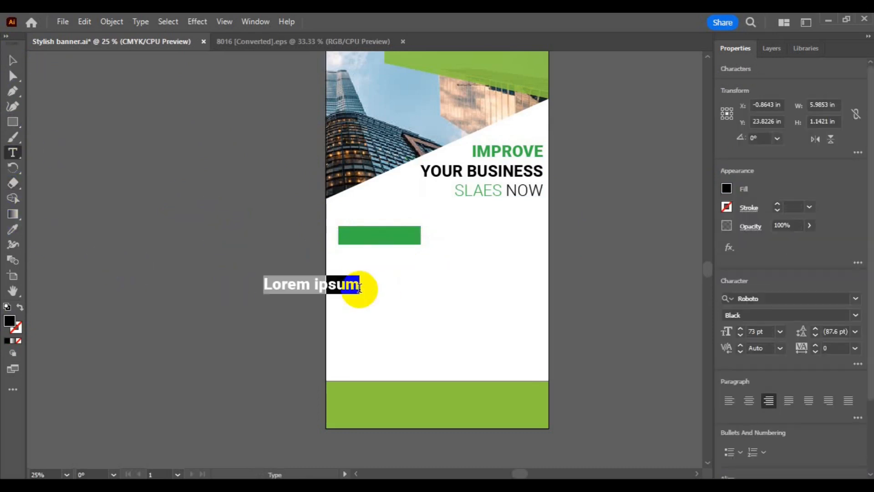
pyautogui.write('OUR SERVICE')
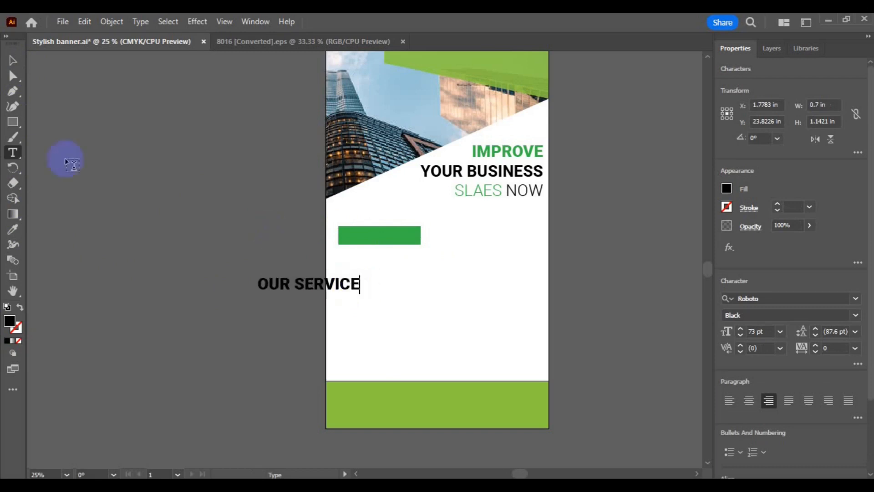
pyautogui.click(13, 59)
pyautogui.click(727, 188)
pyautogui.click(603, 247)
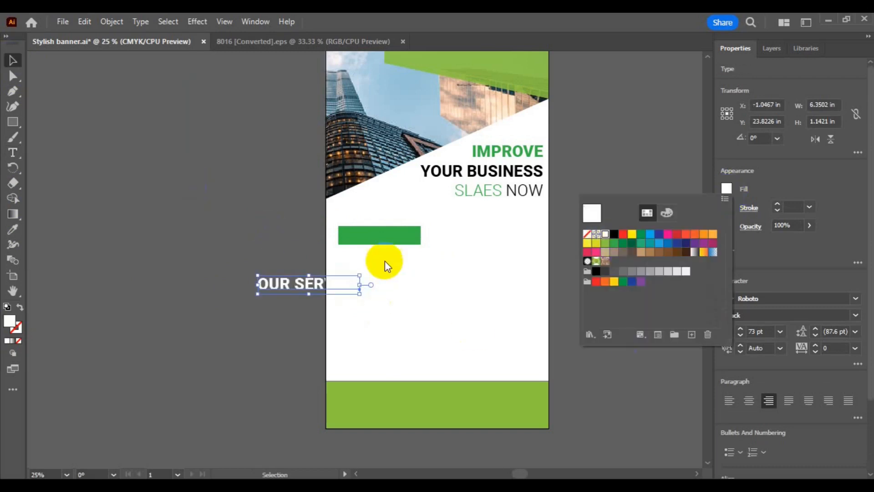
pyautogui.click(781, 331)
pyautogui.click(782, 331)
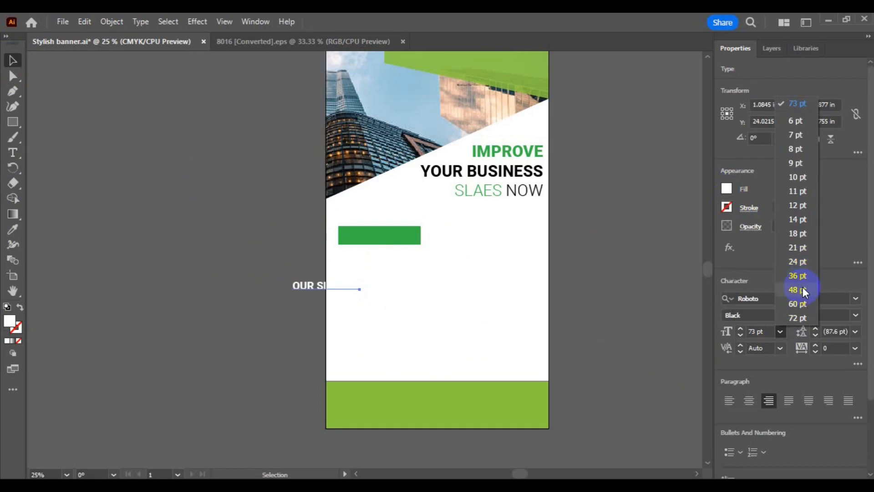
pyautogui.click(801, 282)
# Place "OUR SERVICE" on the small green rectangle and center the two on each other horizontally and vertically.
pyautogui.moveTo(340, 283); pyautogui.dragTo(423, 234)
pyautogui.keyDown('shift'); pyautogui.click(423, 233); pyautogui.keyUp('shift')
pyautogui.click(774, 302)
pyautogui.click(826, 304)
pyautogui.click(604, 350)
# Set the word "SERVICE" in the rectangle's label to the Light font style.
pyautogui.click(396, 237)
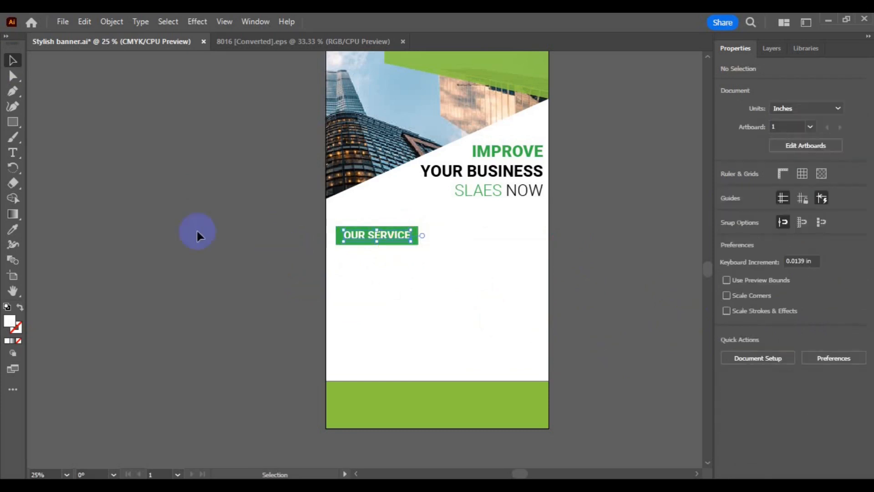
pyautogui.doubleClick(376, 235)
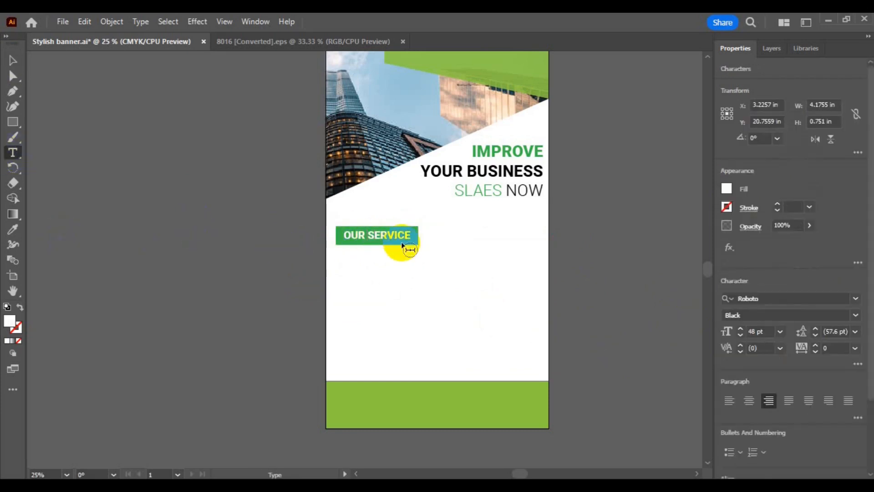
pyautogui.click(854, 315)
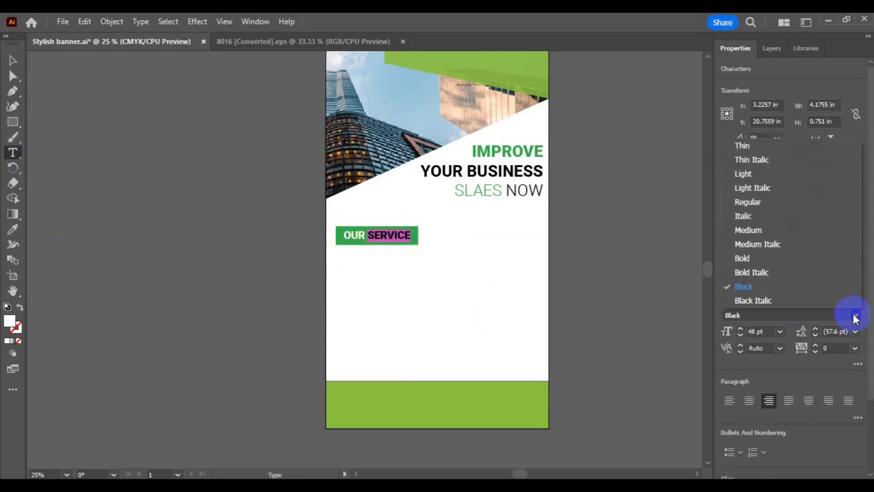
pyautogui.click(772, 232)
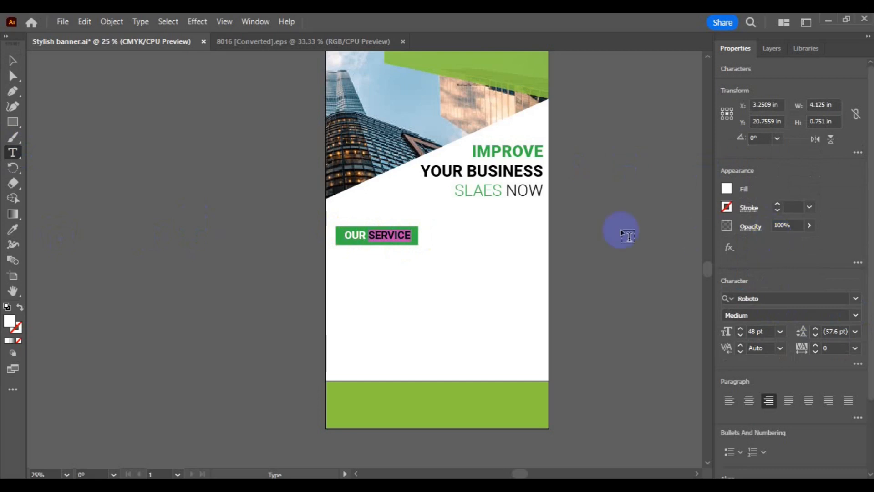
pyautogui.click(853, 315)
pyautogui.click(761, 175)
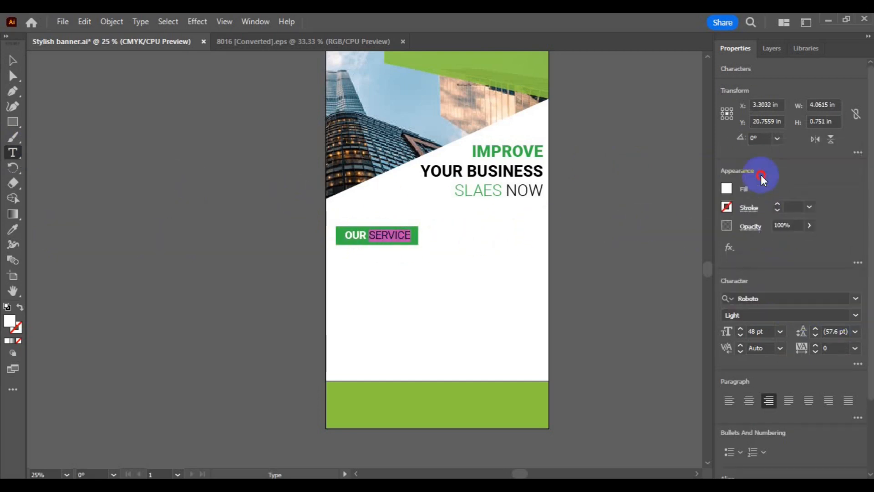
# Group the "OUR SERVICE" text with its green rectangle and shift the label slightly inward from the banner's left edge.
pyautogui.click(13, 60)
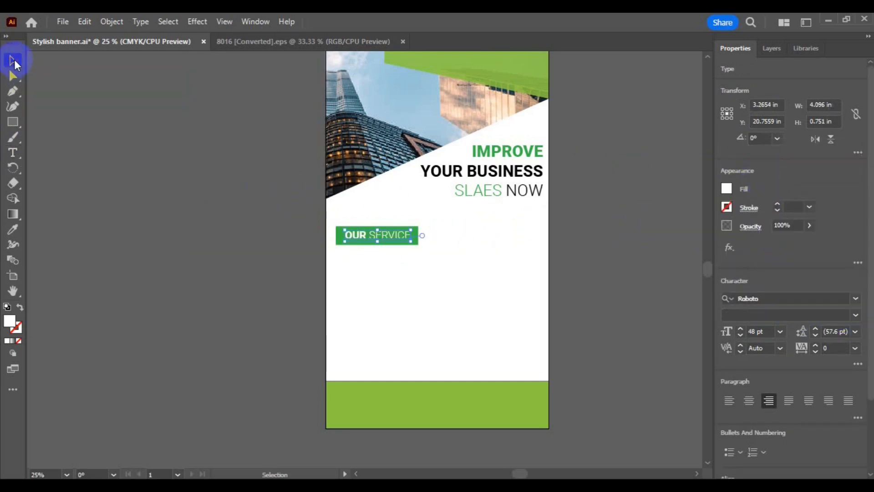
pyautogui.keyDown('shift'); pyautogui.click(337, 241); pyautogui.keyUp('shift')
pyautogui.moveTo(396, 243); pyautogui.dragTo(399, 243)
pyautogui.hotkey('ctrl', 'g')
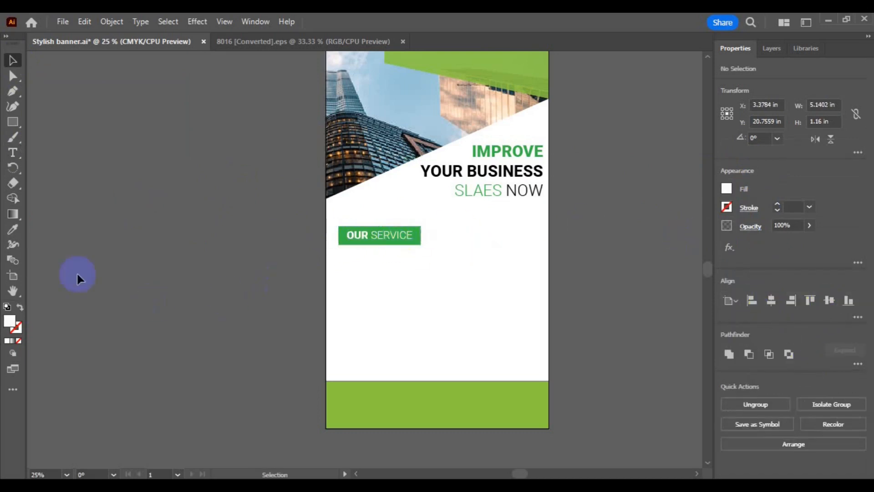
pyautogui.click(13, 153)
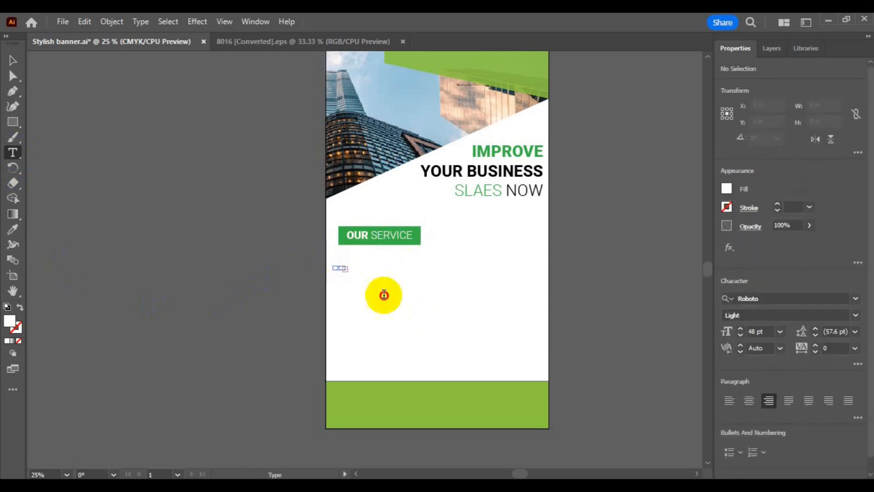
pyautogui.click(336, 295)
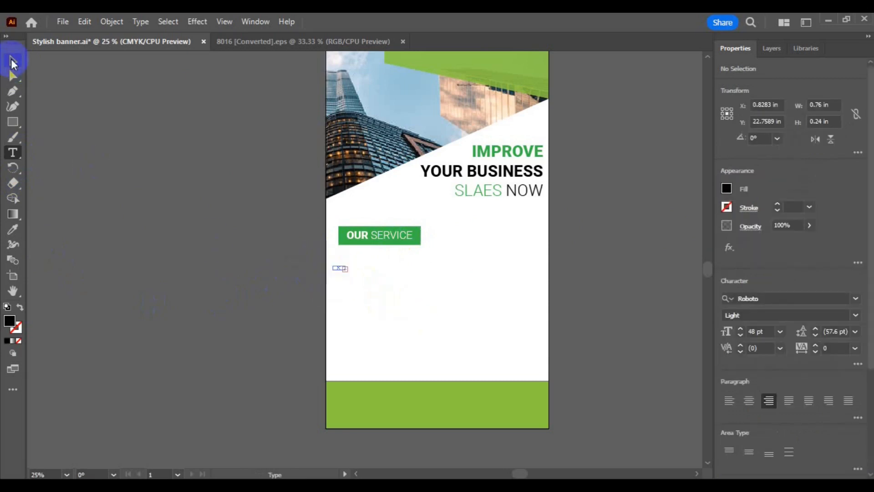
pyautogui.click(12, 60)
pyautogui.press('Delete')
pyautogui.click(13, 152)
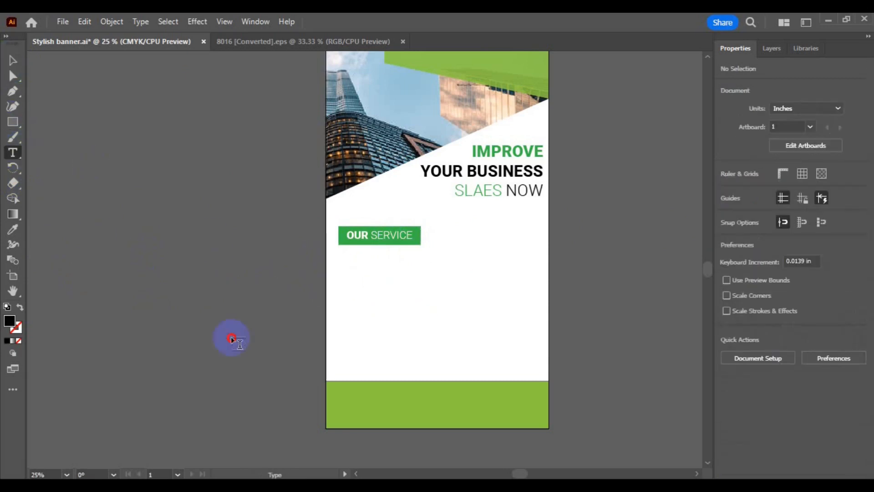
pyautogui.click(100, 210)
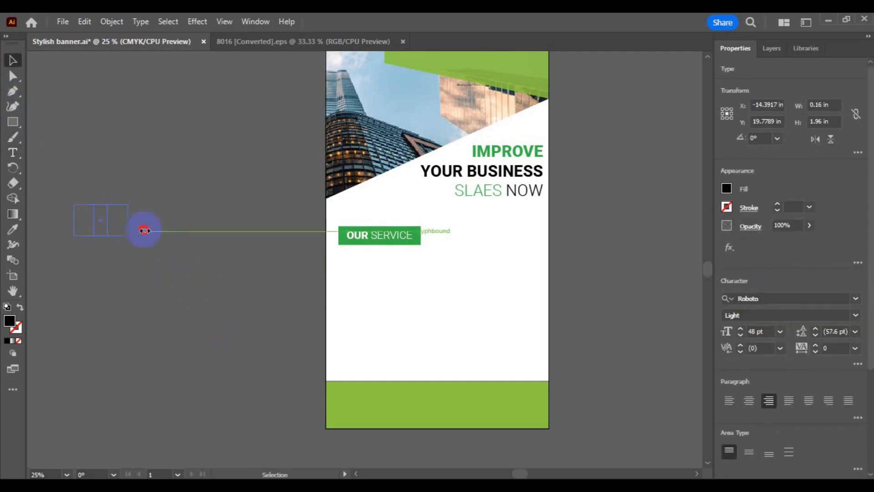
# Paste the copied "Lorem ipsum" sentence as a new text object beside the banner and center its paragraph alignment.
pyautogui.click(13, 153)
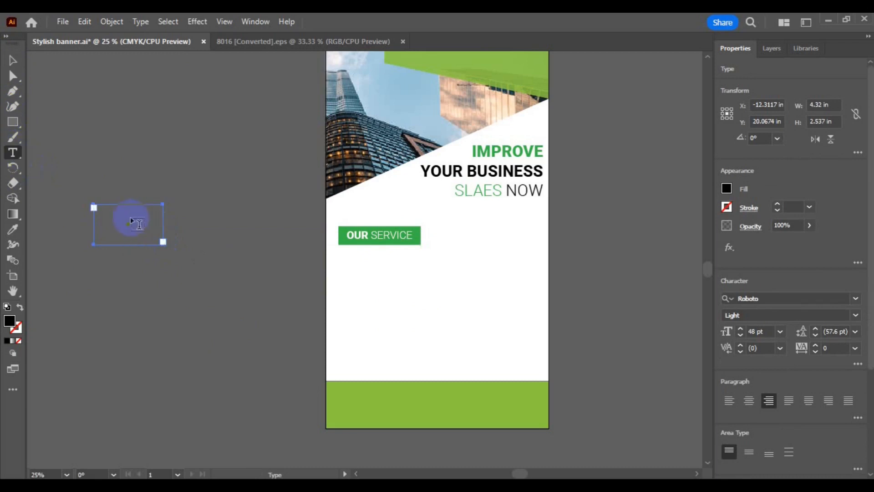
pyautogui.click(130, 216)
pyautogui.hotkey('ctrl', 'v')
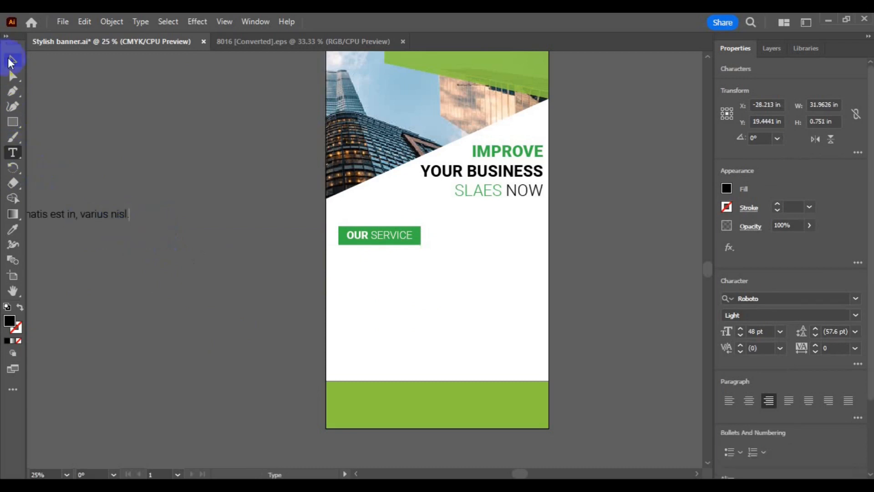
pyautogui.click(12, 60)
pyautogui.click(749, 401)
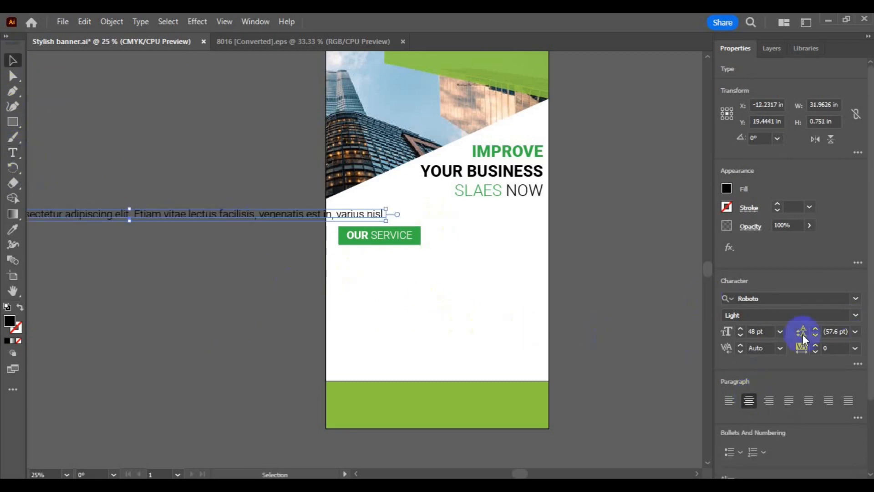
# Set the pasted placeholder text to 18 pt and move it into the white area below the "OUR SERVICE" label.
pyautogui.click(780, 331)
pyautogui.click(797, 178)
pyautogui.click(780, 332)
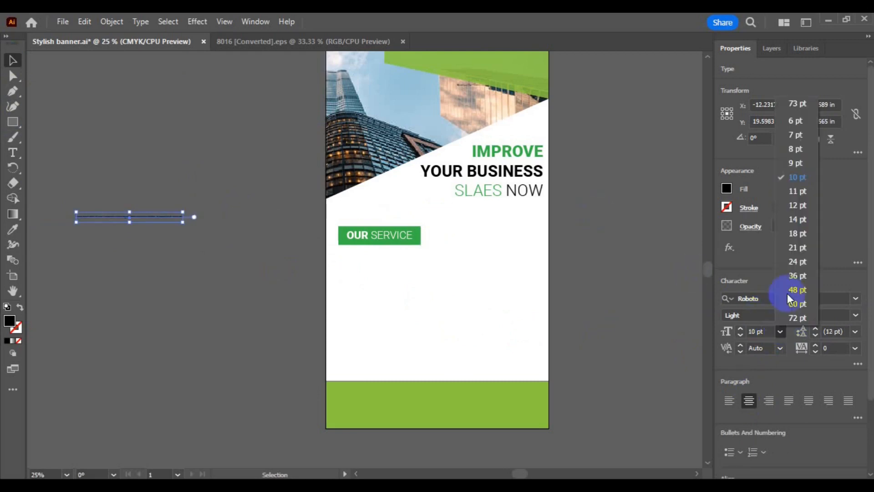
pyautogui.click(800, 231)
pyautogui.moveTo(140, 225); pyautogui.dragTo(456, 285)
# Break the placeholder text into four centered lines, ending after "amet,", "elit.", "facilisis," and "nisl.".
pyautogui.click(14, 154)
pyautogui.click(428, 281)
pyautogui.press('Return')
pyautogui.click(428, 281)
pyautogui.press('Return')
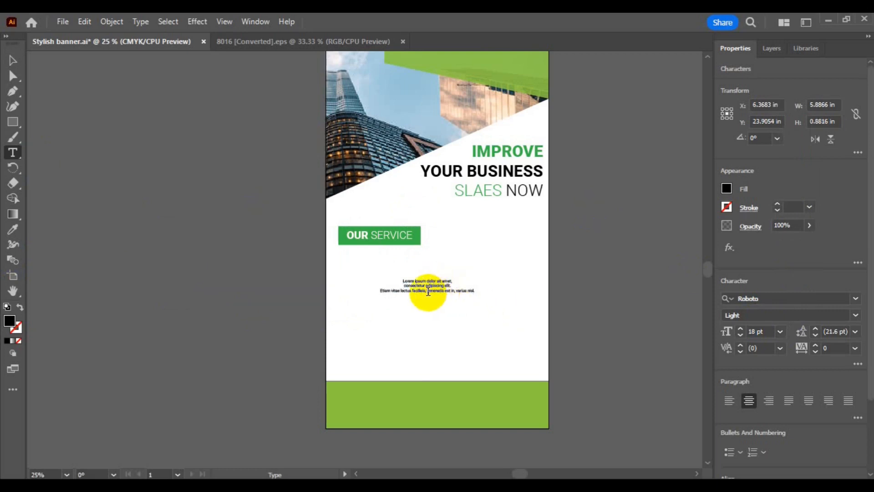
pyautogui.click(429, 291)
pyautogui.press('Return')
pyautogui.click(13, 60)
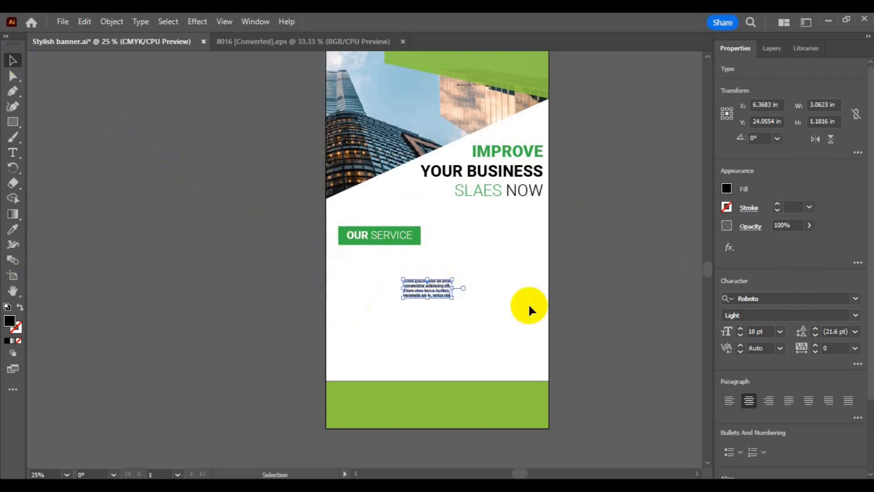
# Set the four-line placeholder text to 24 pt in the Medium font style.
pyautogui.click(741, 329)
pyautogui.click(741, 328)
pyautogui.click(741, 329)
pyautogui.click(741, 329)
pyautogui.click(741, 328)
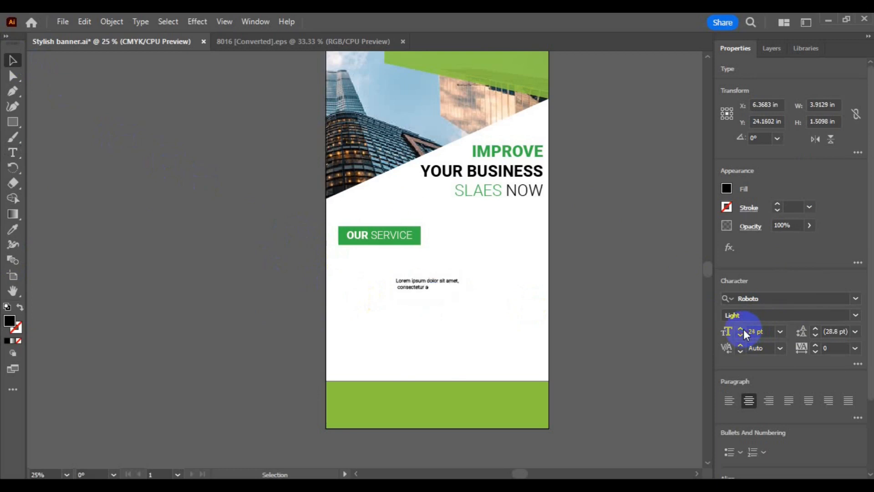
pyautogui.click(741, 329)
pyautogui.hotkey('ctrl', '+')
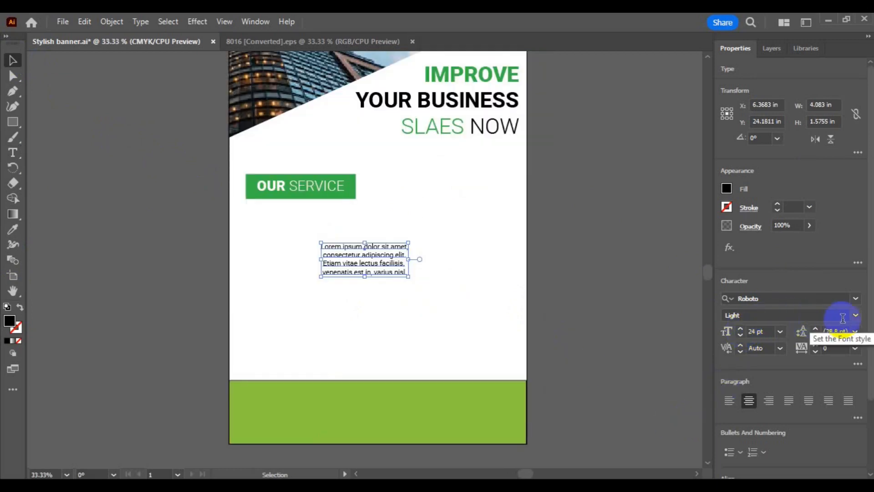
pyautogui.click(856, 315)
pyautogui.click(748, 230)
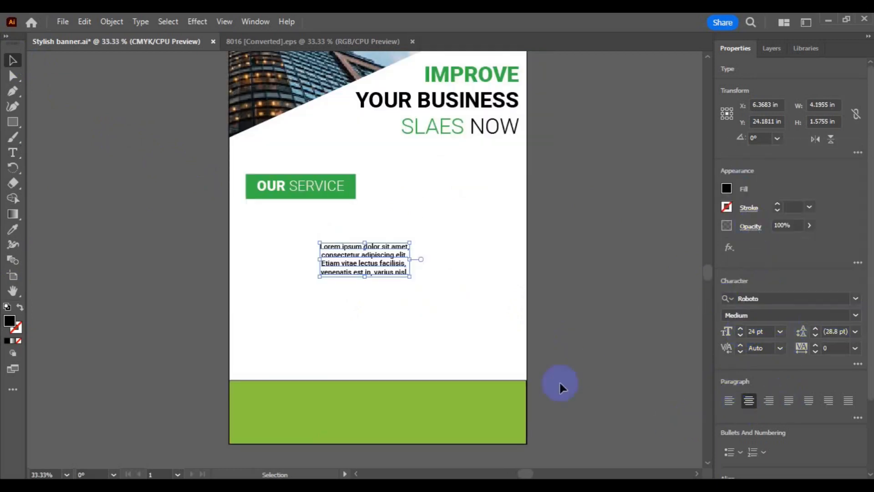
# Scale the placeholder text down to about 3.1 in wide and move it near the banner's left edge, below the label.
pyautogui.moveTo(410, 260); pyautogui.dragTo(292, 286)
pyautogui.hotkey('ctrl', 'z')
pyautogui.click(158, 278)
# Draw a square about 0.945 in wide above the placeholder text and give it the light green of the banner's bottom band.
pyautogui.click(12, 122)
pyautogui.moveTo(251, 235); pyautogui.dragTo(269, 252)
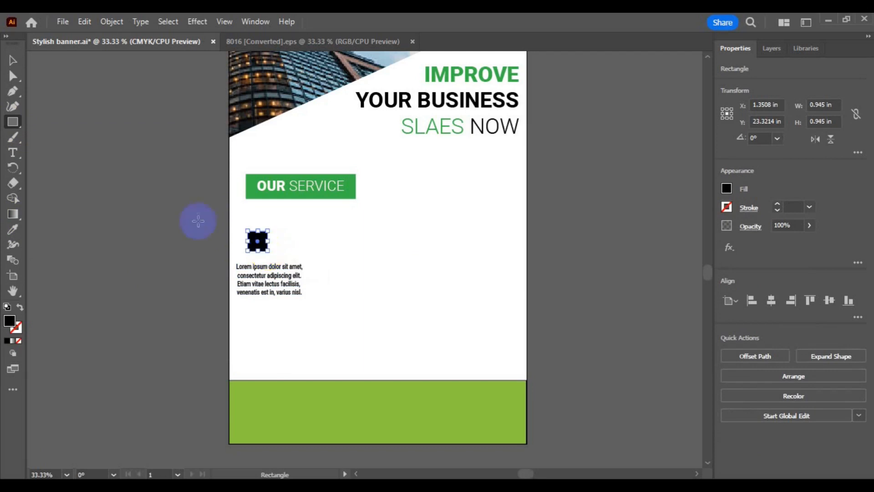
pyautogui.click(13, 230)
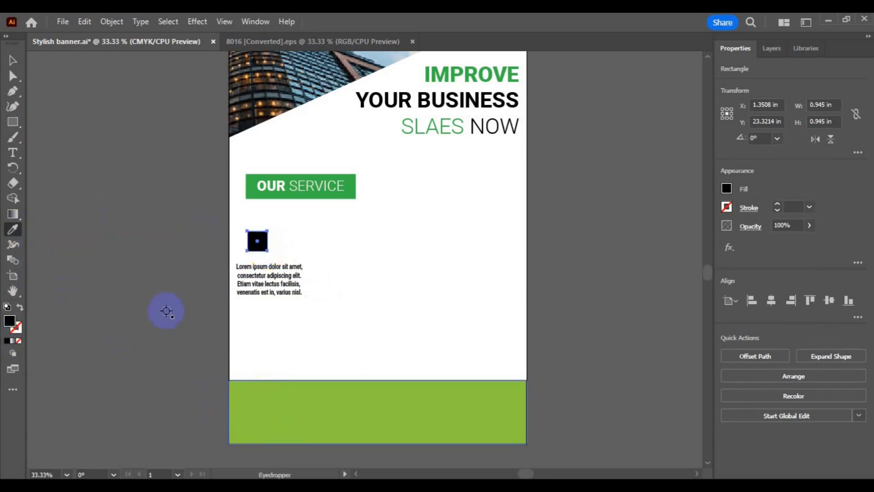
pyautogui.click(166, 312)
pyautogui.click(10, 67)
pyautogui.click(11, 236)
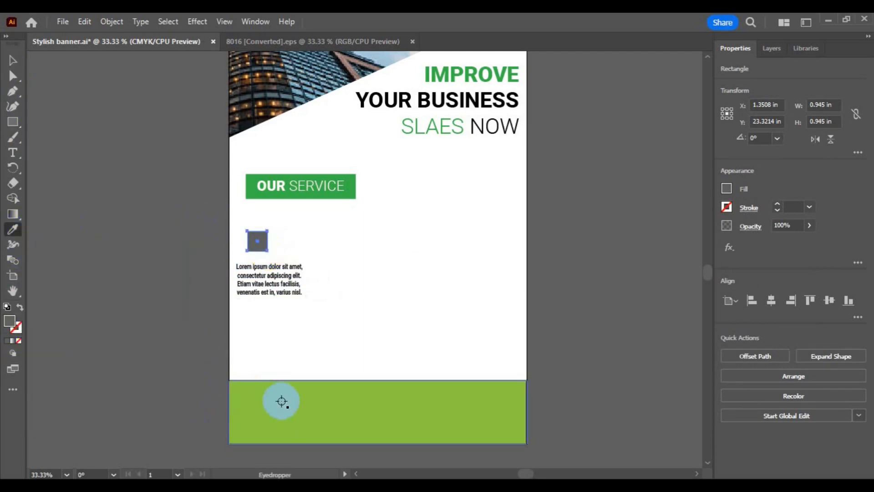
pyautogui.click(283, 401)
# Copy the Wi-Fi icon from 8016 [Converted].eps and paste it into the Stylish banner document.
pyautogui.click(260, 41)
pyautogui.hotkey('ctrl', 'c')
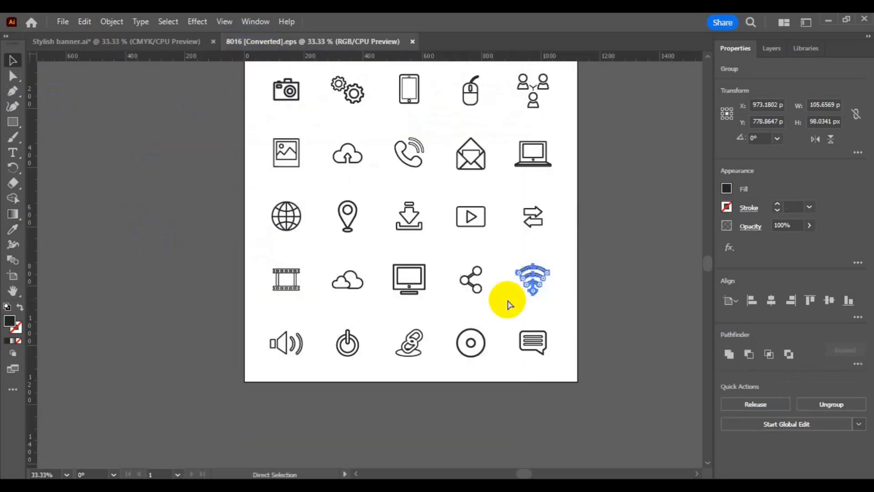
pyautogui.click(174, 41)
pyautogui.hotkey('ctrl', 'v')
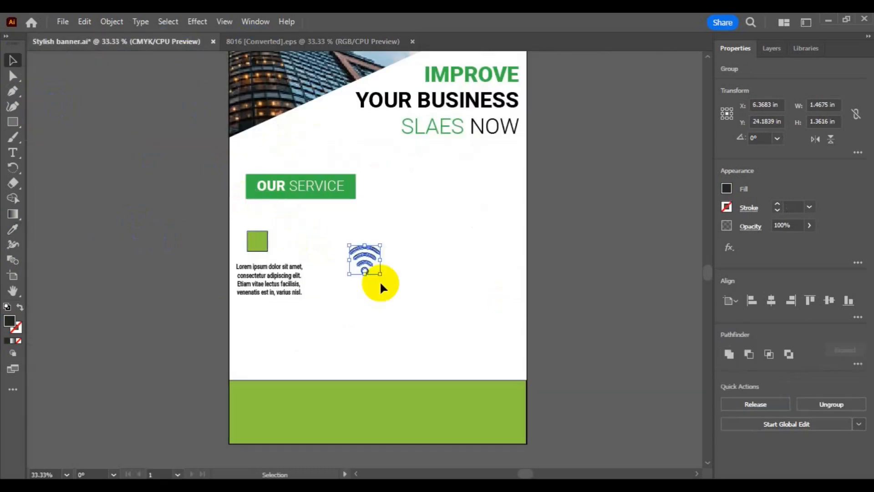
# Remove the stroke from the small light green square and from the banner's bottom green band.
pyautogui.hotkey('ctrl', '+')
pyautogui.click(197, 232)
pyautogui.click(719, 213)
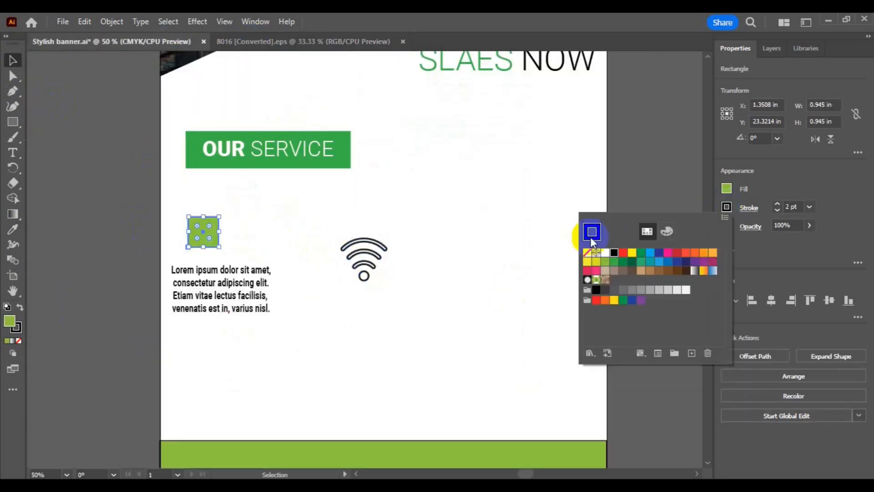
pyautogui.click(588, 253)
pyautogui.click(527, 449)
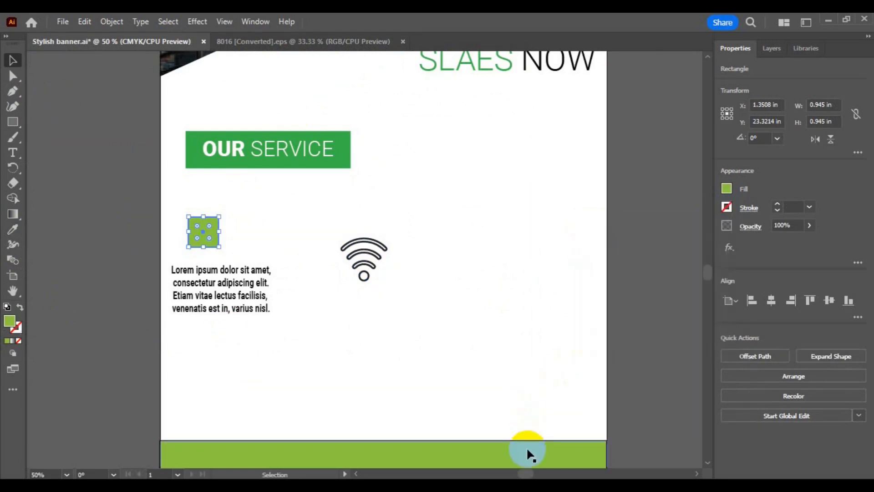
pyautogui.click(727, 207)
pyautogui.click(589, 249)
# Scale the Wi-Fi icon down to about 0.68 in wide, centered on the light green square, and fill it white.
pyautogui.click(364, 259)
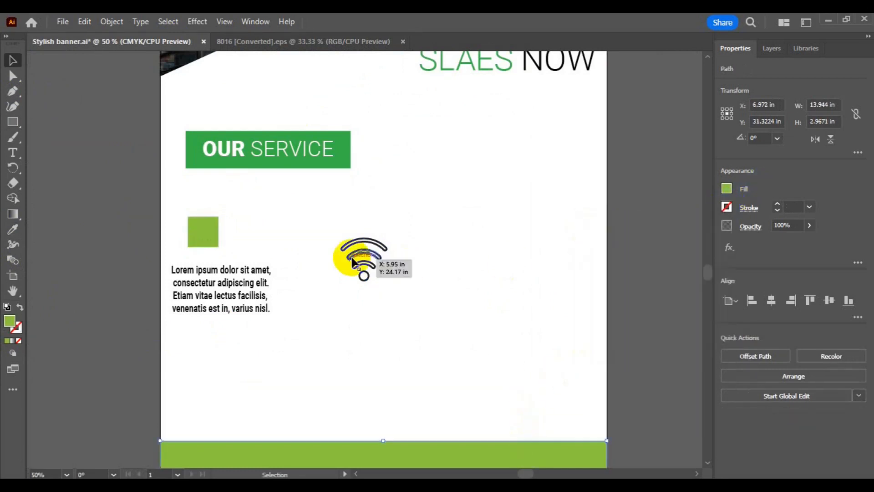
pyautogui.moveTo(388, 281); pyautogui.dragTo(201, 231)
pyautogui.click(727, 188)
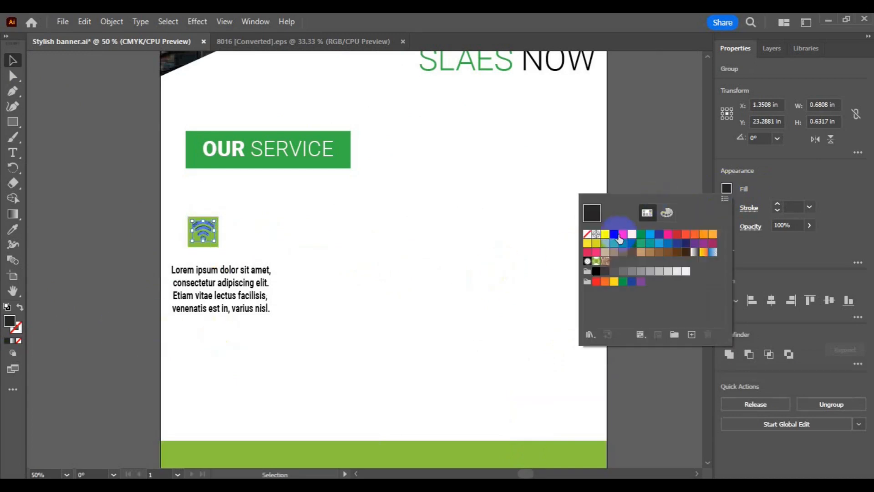
pyautogui.click(619, 233)
# Group the Wi-Fi icon with its square and position it centered over the placeholder text, slightly farther in from the banner's left edge.
pyautogui.moveTo(161, 203); pyautogui.dragTo(252, 257)
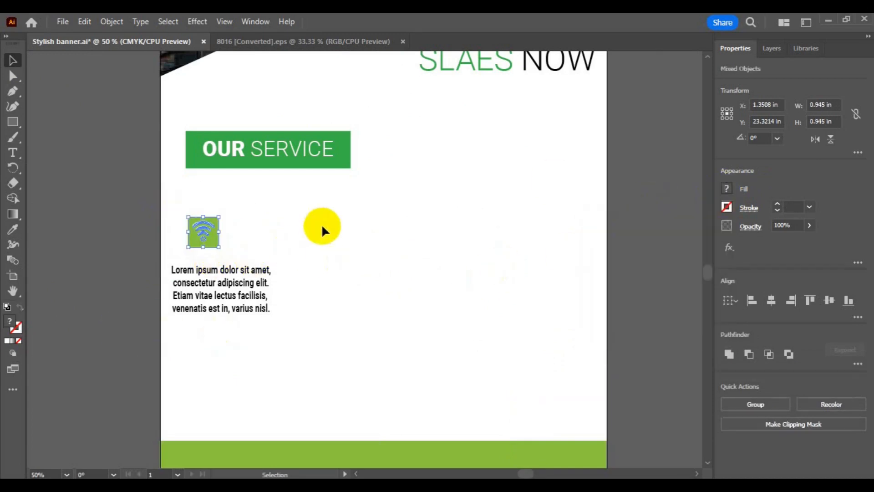
pyautogui.hotkey('ctrl', 'g')
pyautogui.keyDown('shift'); pyautogui.click(256, 304); pyautogui.keyUp('shift')
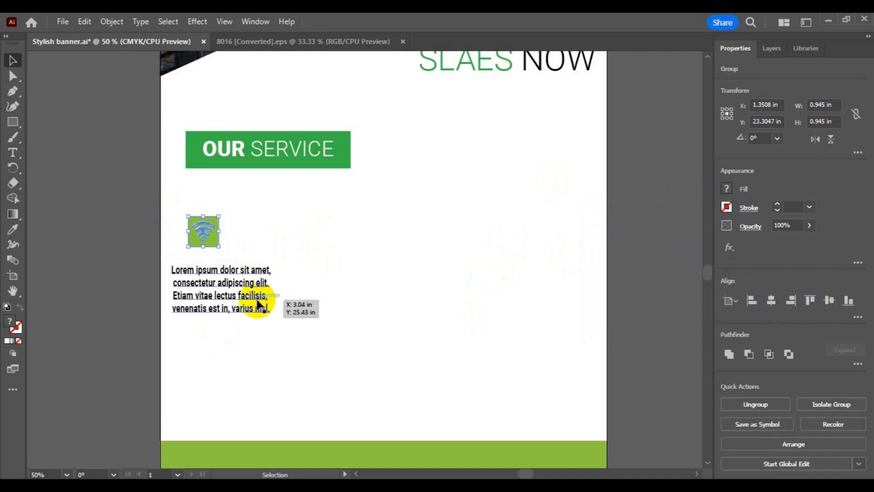
pyautogui.click(770, 301)
pyautogui.moveTo(264, 307); pyautogui.dragTo(285, 319)
pyautogui.click(105, 280)
pyautogui.click(12, 260)
pyautogui.click(12, 153)
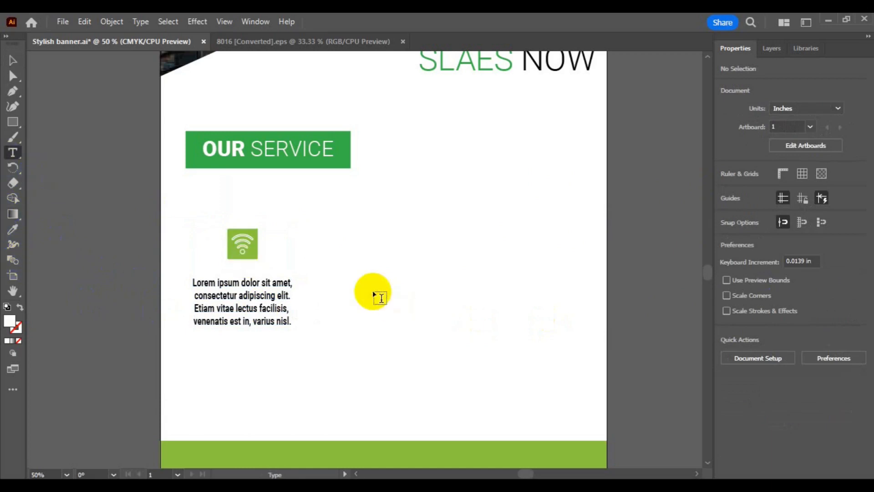
pyautogui.click(381, 298)
pyautogui.write('L')
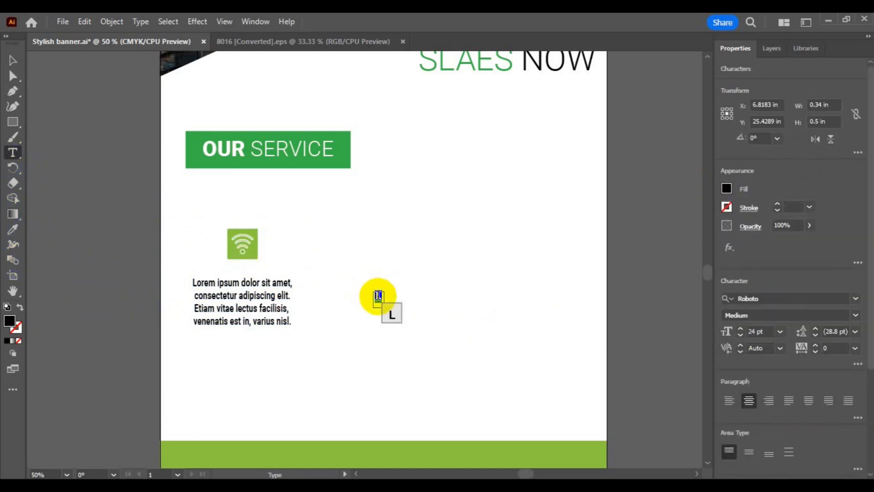
pyautogui.click(11, 63)
pyautogui.press('Delete')
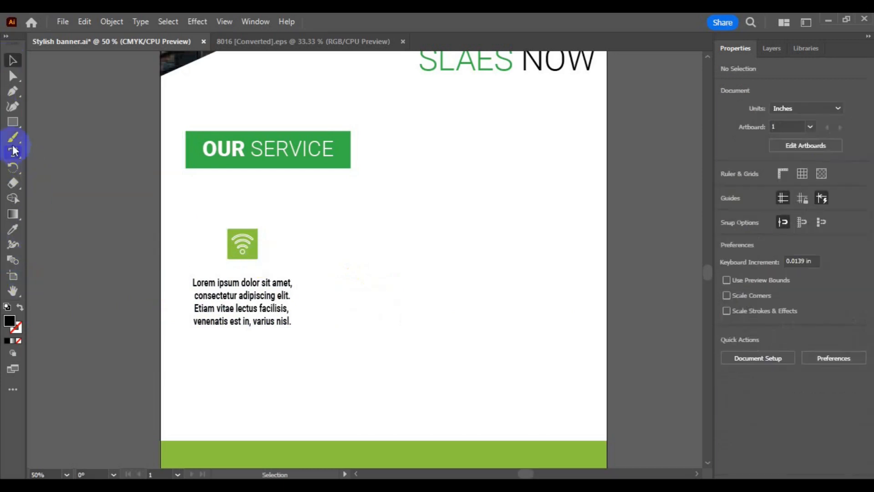
# Add the heading "DEVELOPMENT" between the Wi-Fi icon square and the placeholder text.
pyautogui.click(13, 153)
pyautogui.click(335, 306)
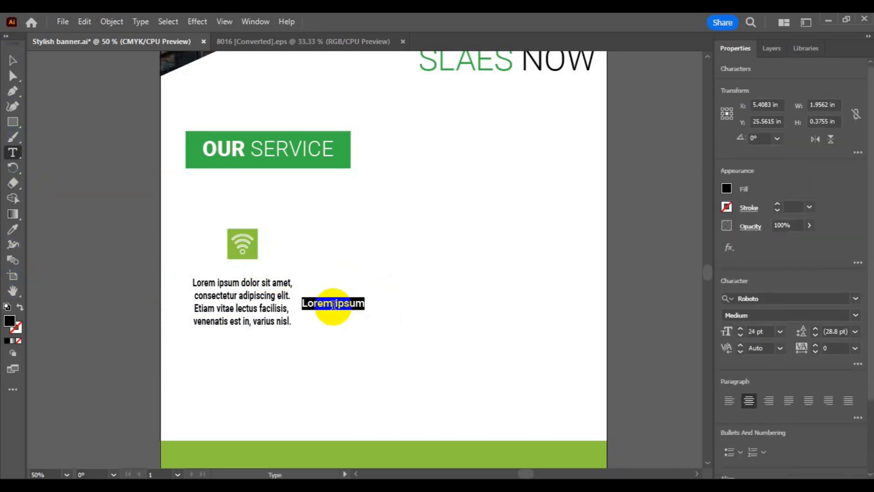
pyautogui.click(13, 61)
pyautogui.moveTo(335, 304); pyautogui.dragTo(235, 272)
# Group the Wi-Fi icon square, the "DEVELOPMENT" heading and the placeholder text into one service block.
pyautogui.keyDown('shift'); pyautogui.click(248, 246); pyautogui.keyUp('shift')
pyautogui.hotkey('ctrl', 'g')
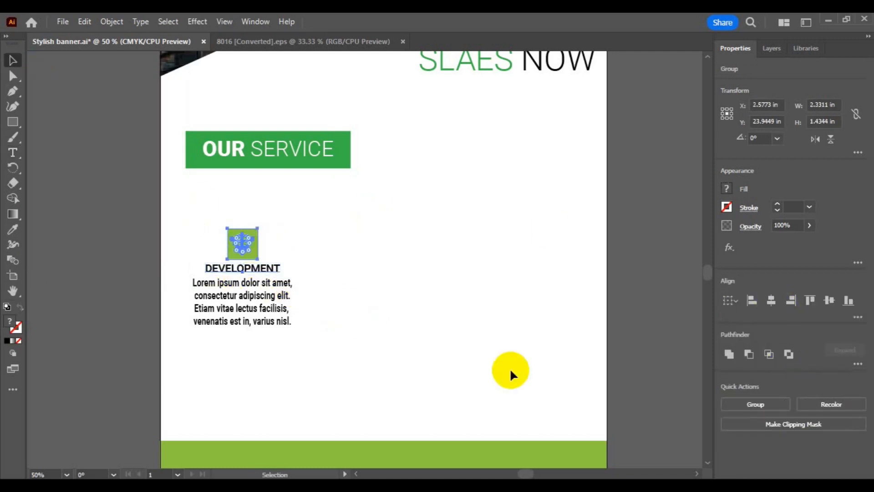
pyautogui.keyDown('shift'); pyautogui.click(274, 320); pyautogui.keyUp('shift')
pyautogui.hotkey('ctrl', 'g')
# Duplicate the service block twice to form a row of three and align all three along their bottom edges.
pyautogui.moveTo(261, 304); pyautogui.dragTo(387, 314)
pyautogui.moveTo(388, 314); pyautogui.dragTo(527, 318)
pyautogui.keyDown('shift'); pyautogui.click(404, 328); pyautogui.keyUp('shift')
pyautogui.click(848, 300)
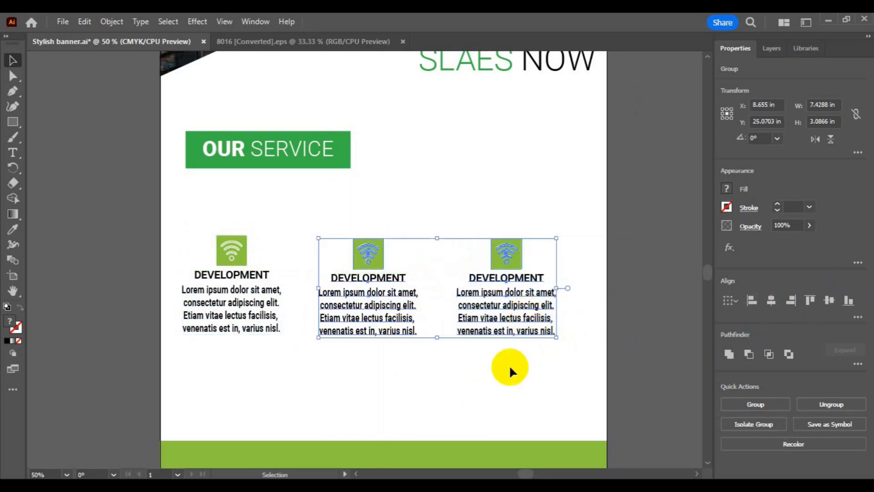
pyautogui.keyDown('shift'); pyautogui.click(230, 331); pyautogui.keyUp('shift')
pyautogui.click(847, 301)
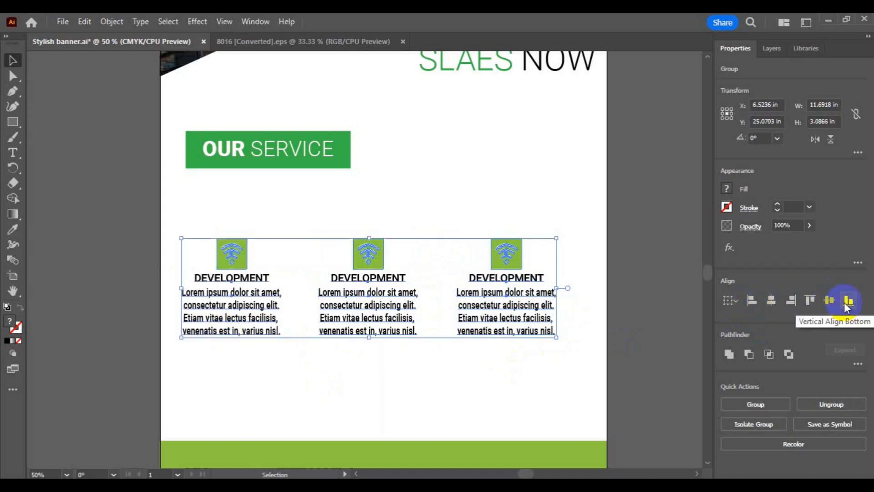
# Center the row of three service blocks horizontally on the artboard and ungroup it into separate blocks.
pyautogui.click(773, 302)
pyautogui.click(112, 21)
pyautogui.click(175, 106)
pyautogui.click(386, 268)
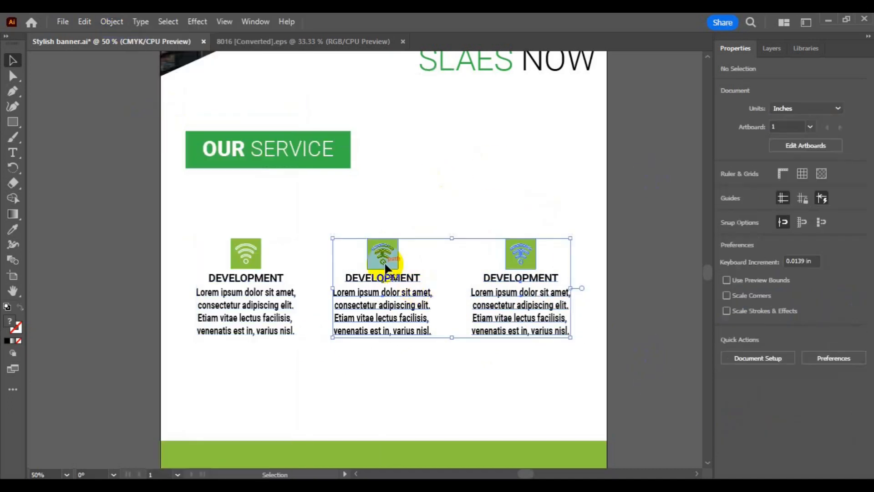
pyautogui.click(118, 20)
pyautogui.click(195, 111)
pyautogui.click(335, 327)
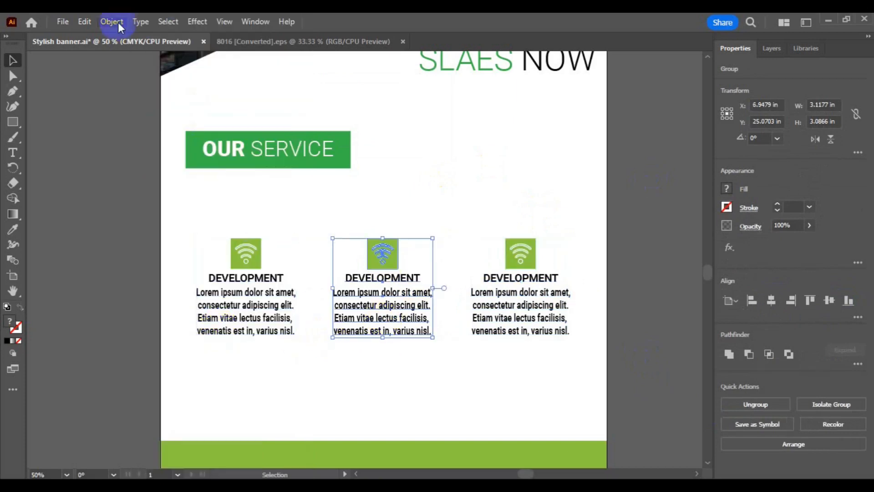
# Ungroup the middle service block completely, down to its Wi-Fi icon square.
pyautogui.click(117, 22)
pyautogui.click(179, 109)
pyautogui.moveTo(373, 264); pyautogui.dragTo(374, 266)
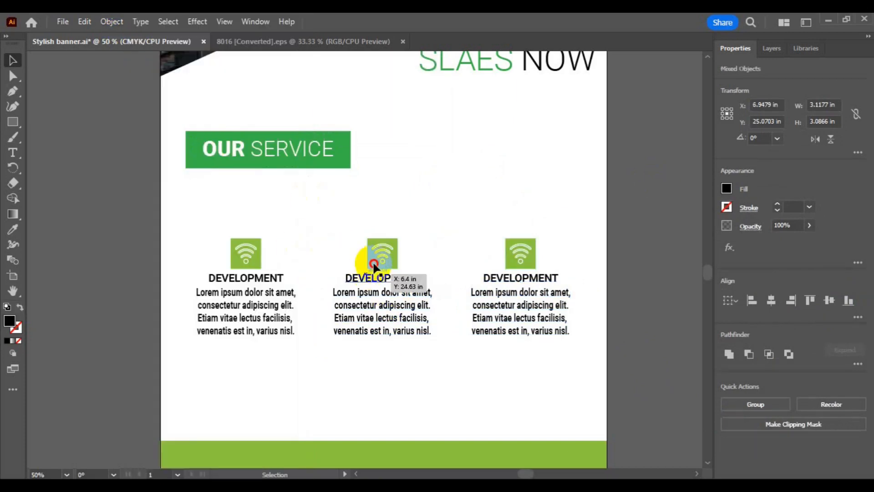
pyautogui.click(111, 21)
pyautogui.click(172, 108)
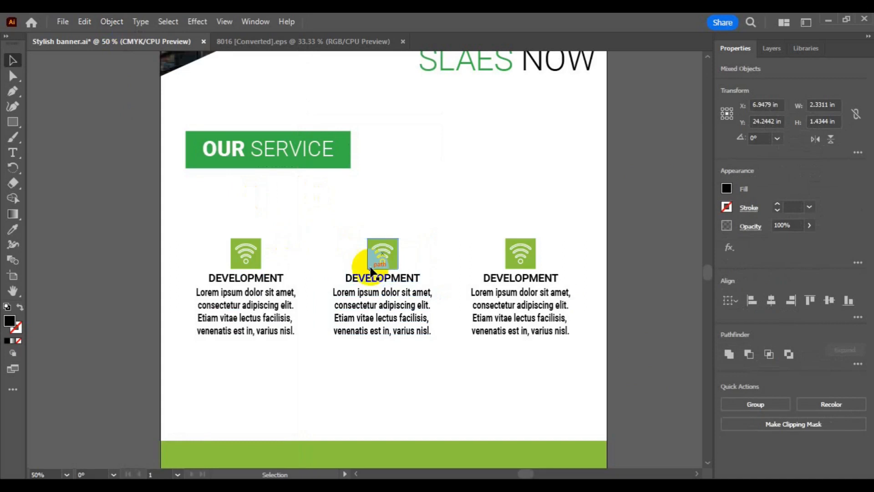
pyautogui.click(378, 253)
pyautogui.click(112, 22)
pyautogui.click(174, 104)
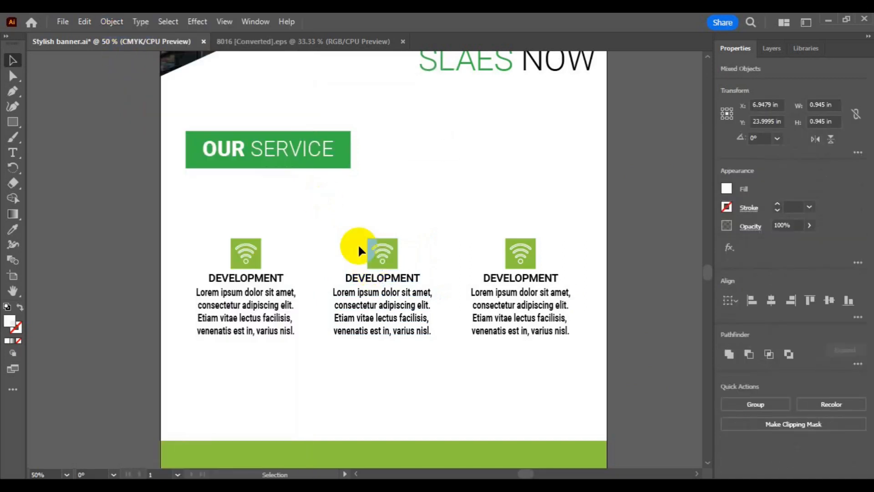
# Recolor the middle block's icon square with the darker green sampled from the "OUR SERVICE" label.
pyautogui.click(322, 201)
pyautogui.click(12, 229)
pyautogui.click(192, 157)
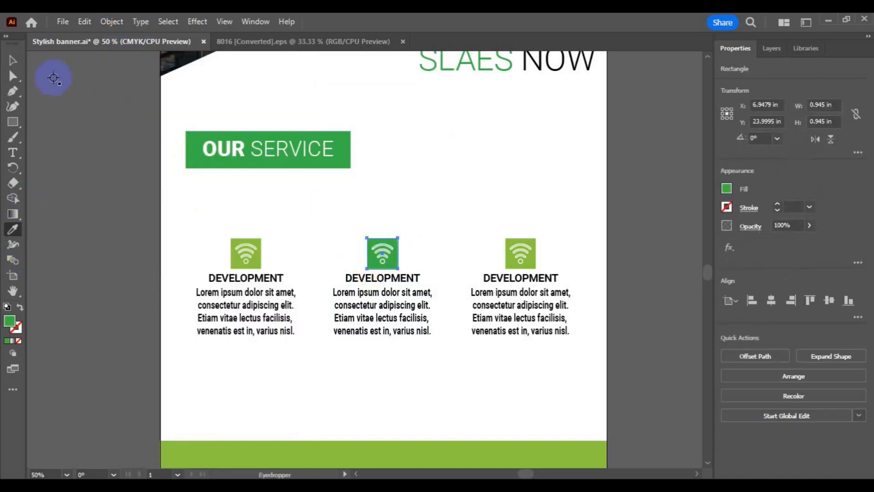
# Group the three service blocks back into one row and center it horizontally on the artboard.
pyautogui.click(12, 60)
pyautogui.moveTo(155, 223); pyautogui.dragTo(376, 296)
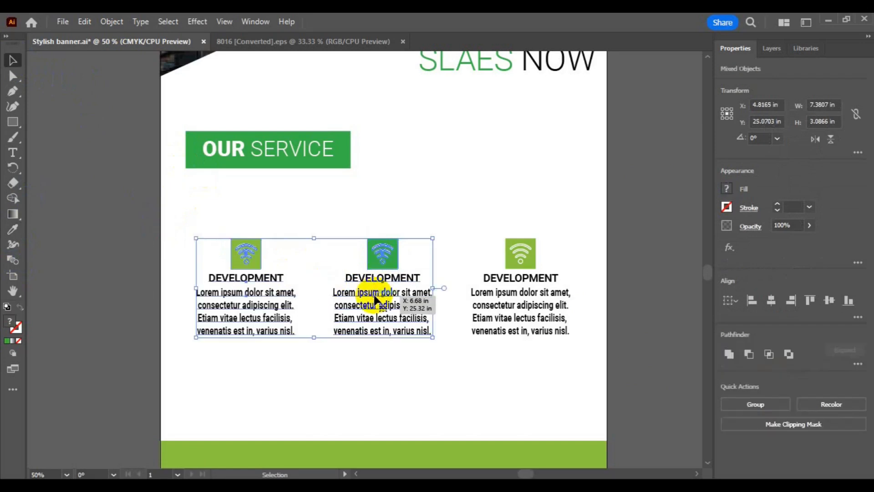
pyautogui.hotkey('ctrl', 'g')
pyautogui.click(513, 295)
pyautogui.keyDown('shift'); pyautogui.click(416, 293); pyautogui.keyUp('shift')
pyautogui.moveTo(415, 294); pyautogui.dragTo(328, 296)
pyautogui.click(771, 301)
pyautogui.hotkey('ctrl', '-')
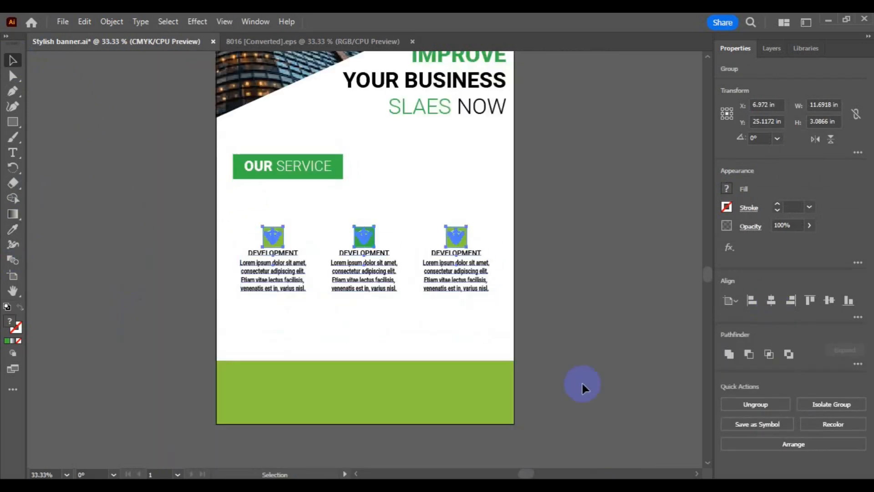
pyautogui.hotkey('ctrl', '-')
pyautogui.click(496, 325)
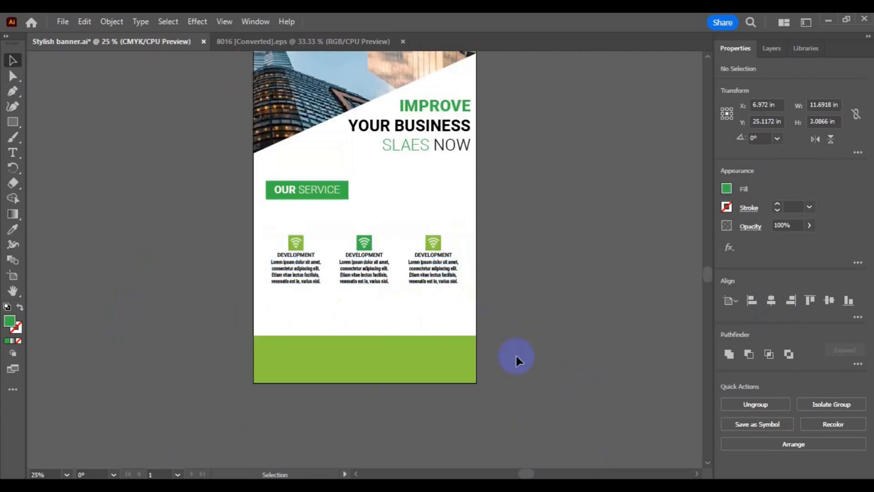
# Set the "IMPROVE YOUR BUSINESS" headline to 85 pt and move both it and the "OUR SERVICE" label slightly down.
pyautogui.click(444, 141)
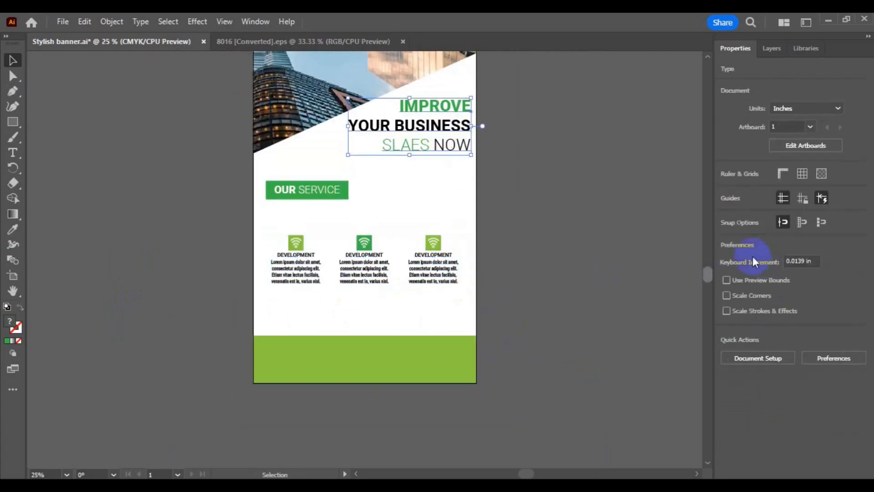
pyautogui.click(758, 326)
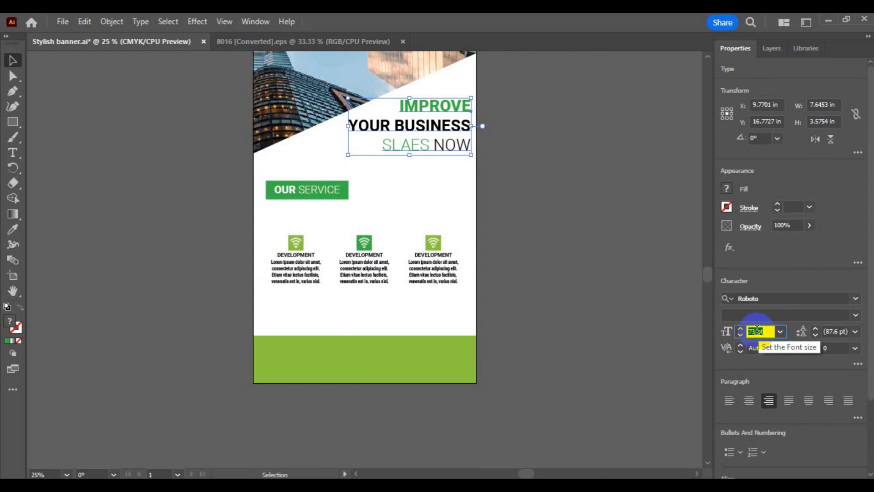
pyautogui.moveTo(438, 128); pyautogui.dragTo(437, 145)
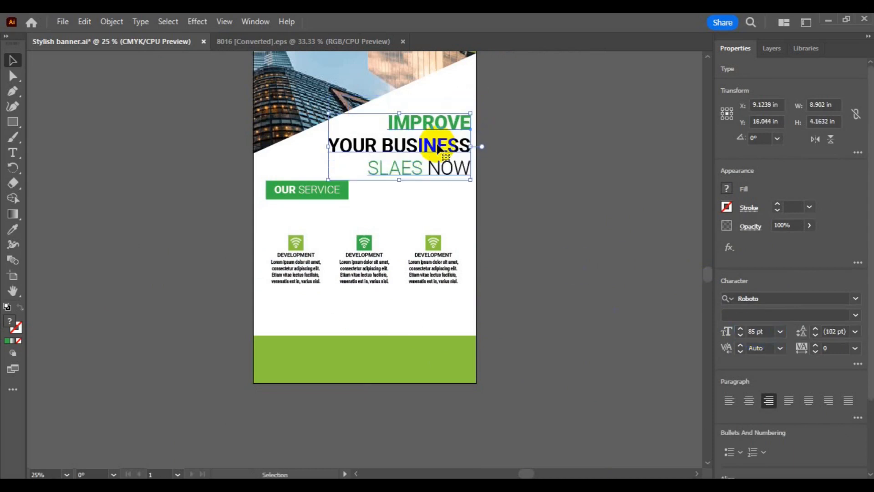
pyautogui.click(309, 197)
pyautogui.moveTo(310, 196); pyautogui.dragTo(310, 209)
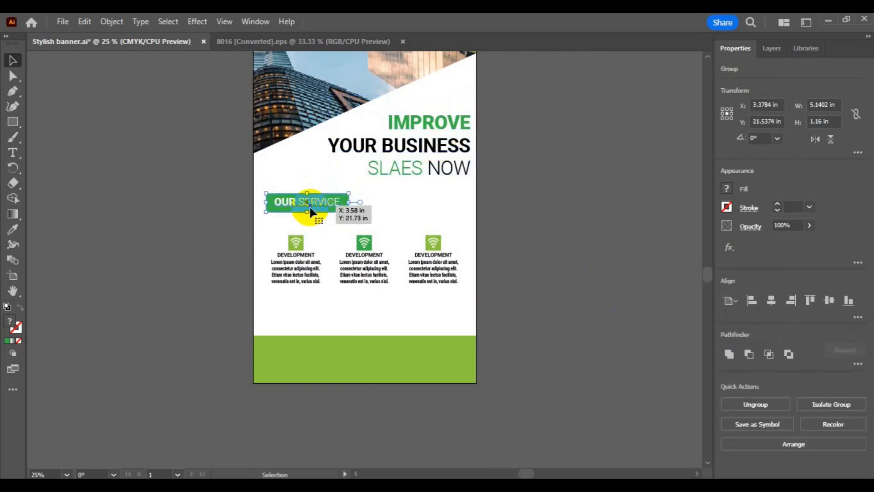
# Move the row of service blocks slightly down and enlarge it proportionally to about 13.2 in wide.
pyautogui.click(306, 256)
pyautogui.moveTo(373, 276); pyautogui.dragTo(373, 288)
pyautogui.moveTo(458, 296); pyautogui.dragTo(469, 302)
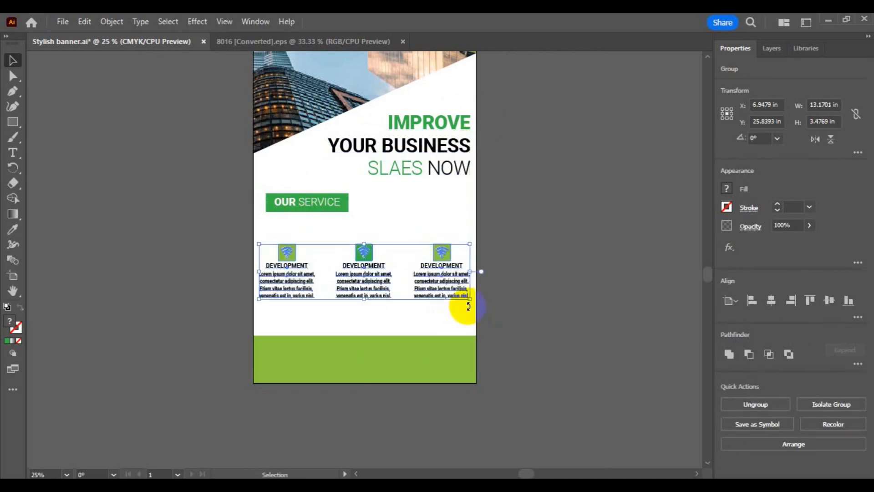
# Right-align the service row with the headline, group the two and center the group horizontally on the artboard.
pyautogui.keyDown('shift'); pyautogui.click(460, 170); pyautogui.keyUp('shift')
pyautogui.click(794, 301)
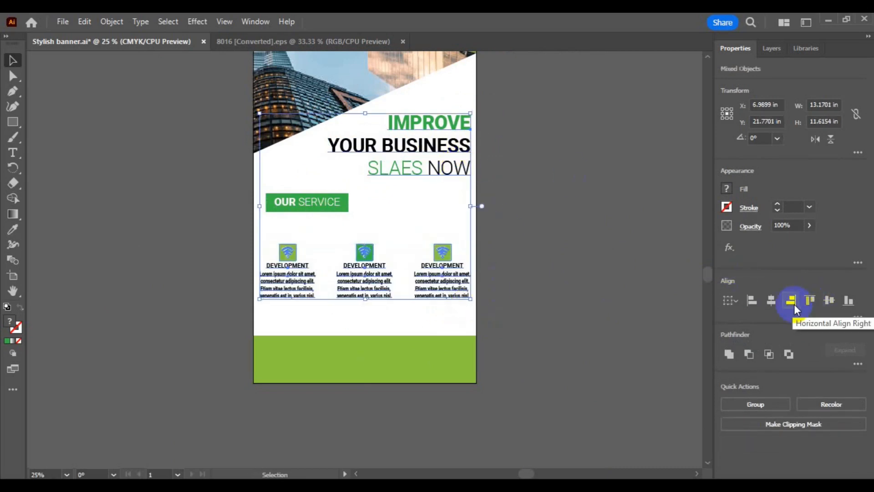
pyautogui.hotkey('ctrl', 'g')
pyautogui.click(773, 302)
pyautogui.click(586, 334)
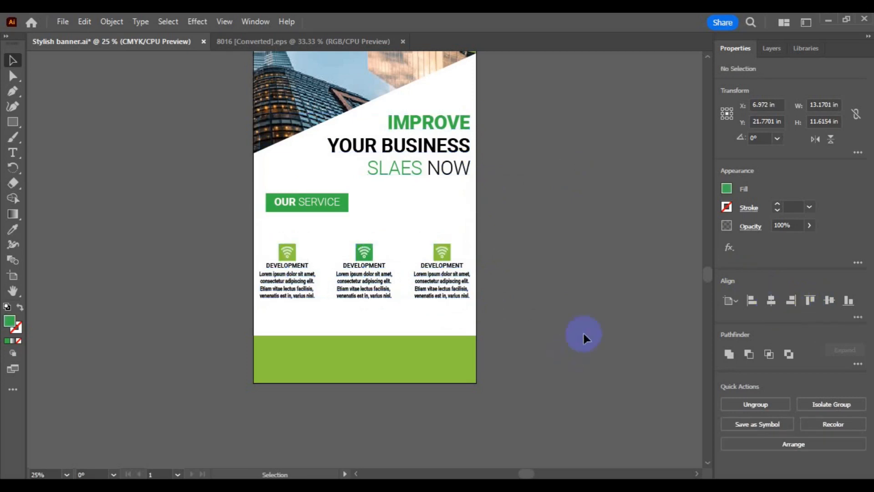
# Add the two-line title "CREATIVE MARKETING" over the green shape at the top of the banner.
pyautogui.press('space')
pyautogui.scroll(8, 402, 267)
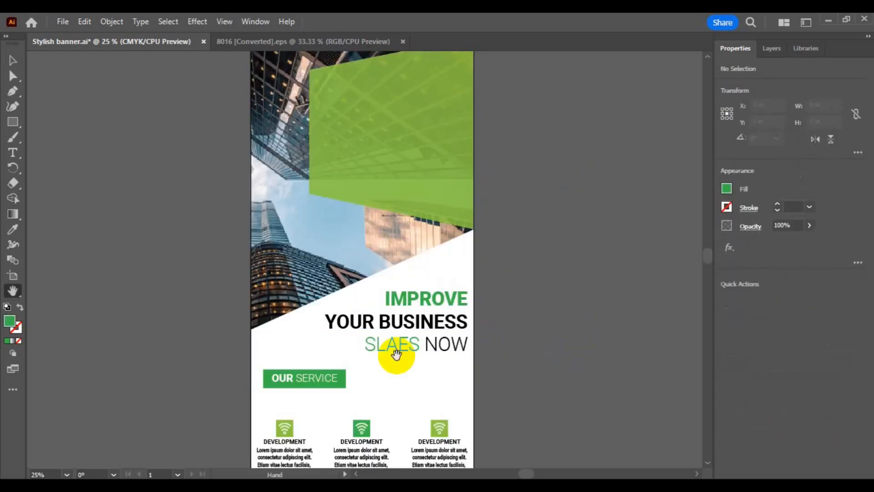
pyautogui.click(12, 152)
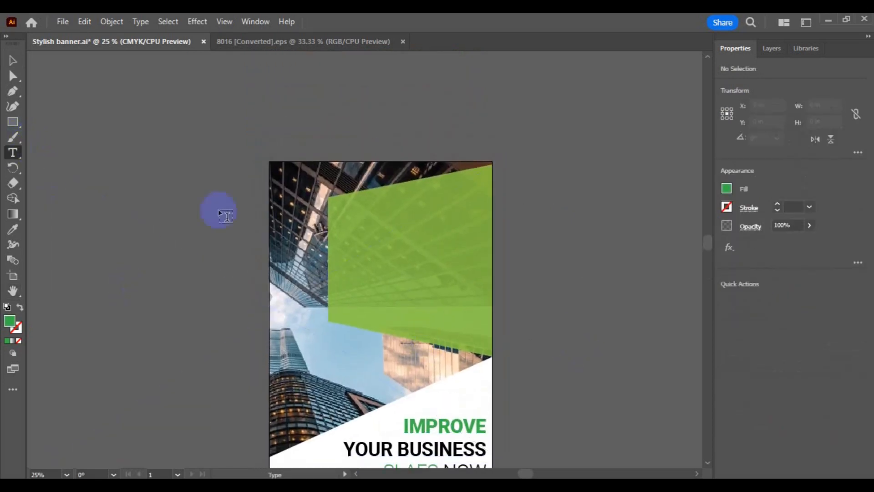
pyautogui.click(399, 219)
pyautogui.write('CREA')
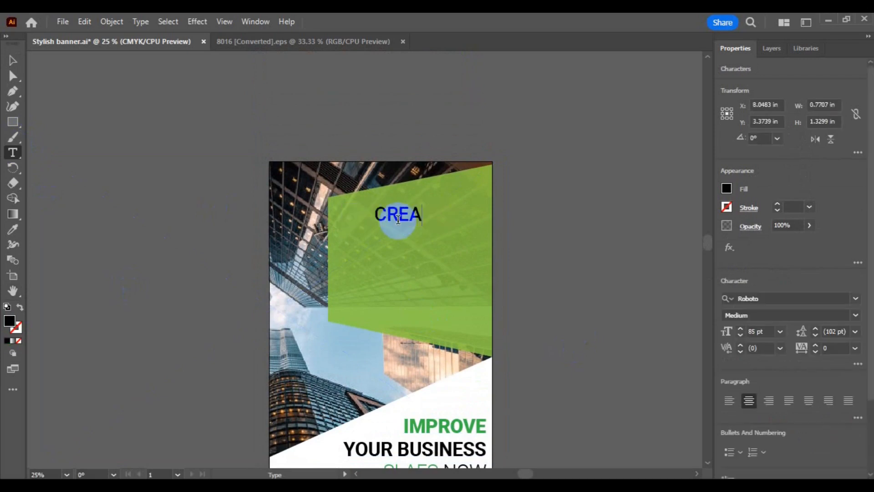
pyautogui.write('NG')
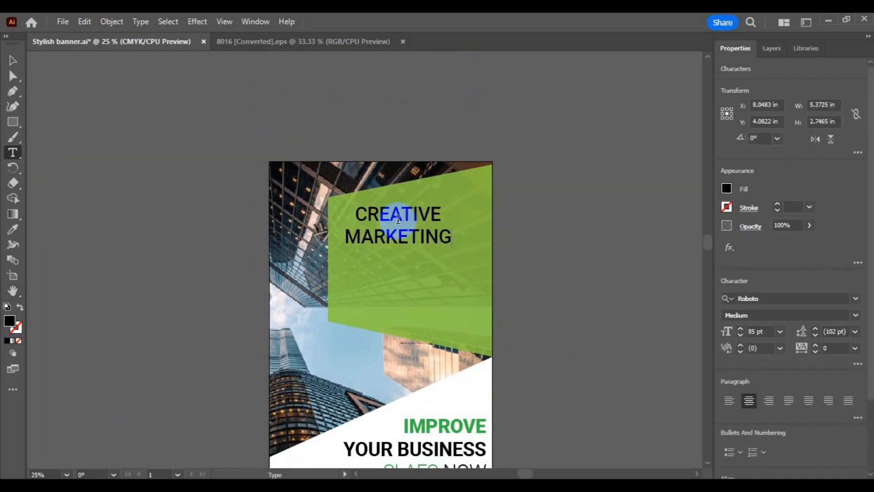
# Set the "CREATIVE MARKETING" title to Roboto Black, right-aligned and white, and place it in the green shape's upper right area.
pyautogui.click(13, 60)
pyautogui.click(856, 315)
pyautogui.click(800, 286)
pyautogui.click(769, 400)
pyautogui.click(13, 229)
pyautogui.click(372, 420)
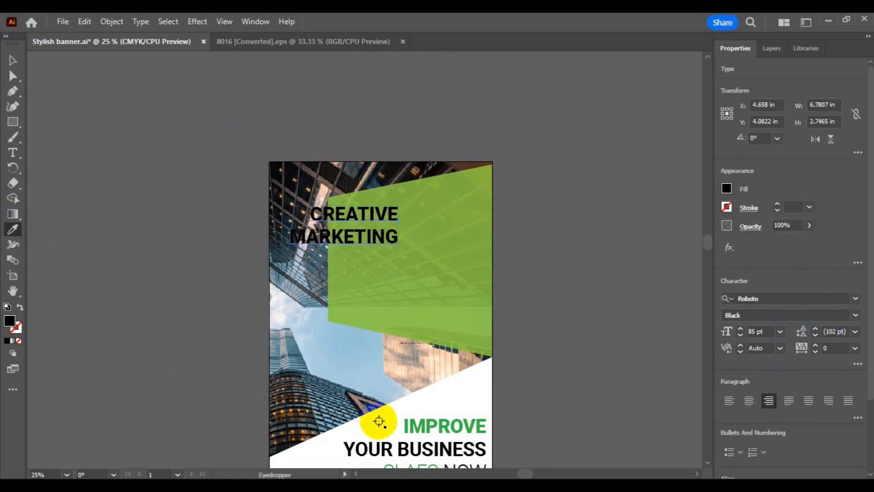
pyautogui.click(13, 60)
pyautogui.moveTo(322, 246); pyautogui.dragTo(407, 233)
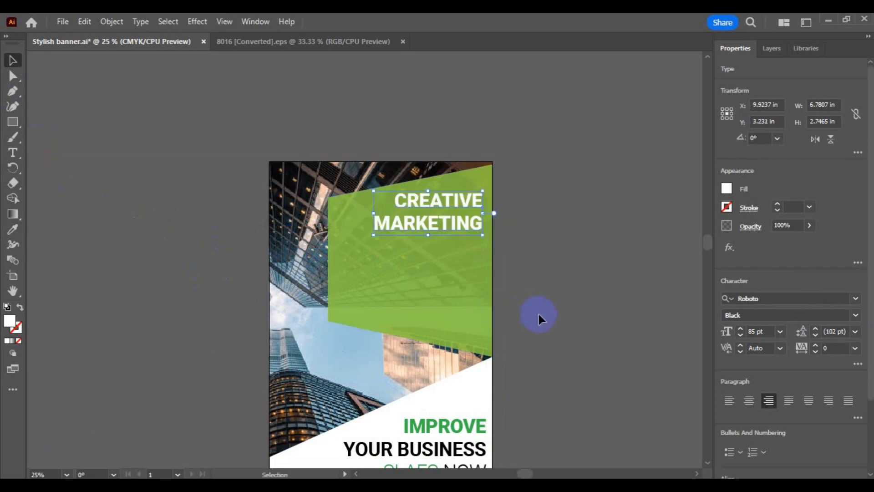
# Add the subtitle text "BUSINESS AGENCY" below the "CREATIVE MARKETING" title.
pyautogui.click(12, 153)
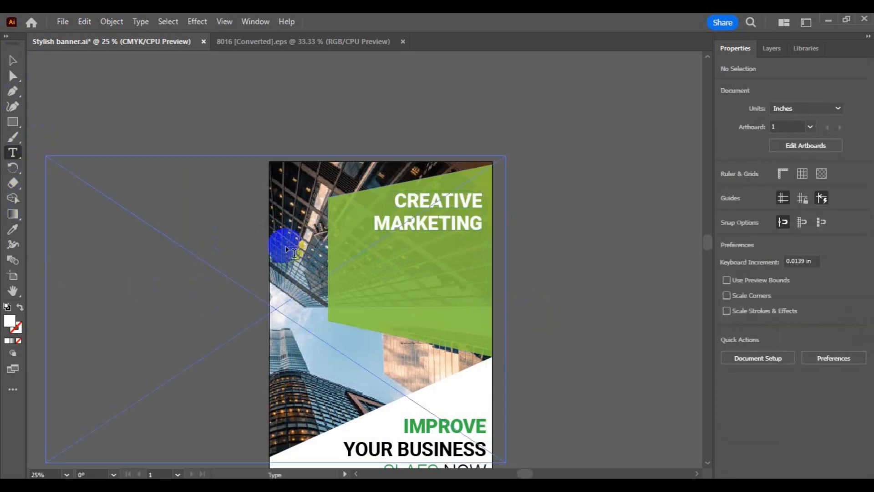
pyautogui.click(373, 273)
pyautogui.write('BUSINESS AGENCY')
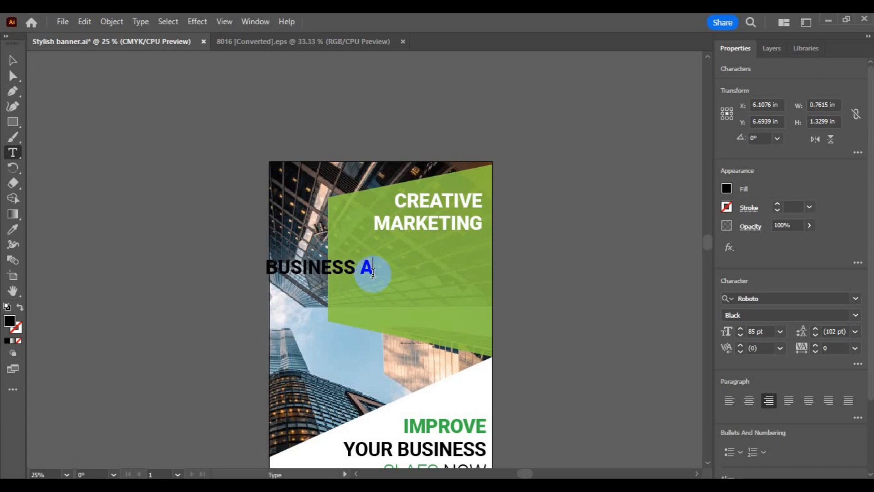
pyautogui.press('Escape')
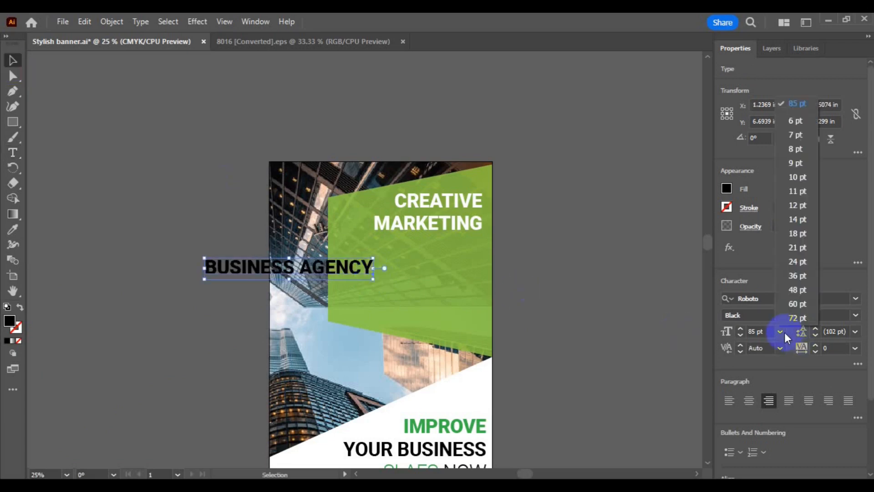
# Set "BUSINESS AGENCY" to 60 pt Medium and place it just under "MARKETING", flush with the title's right edge.
pyautogui.click(781, 332)
pyautogui.click(798, 306)
pyautogui.click(855, 315)
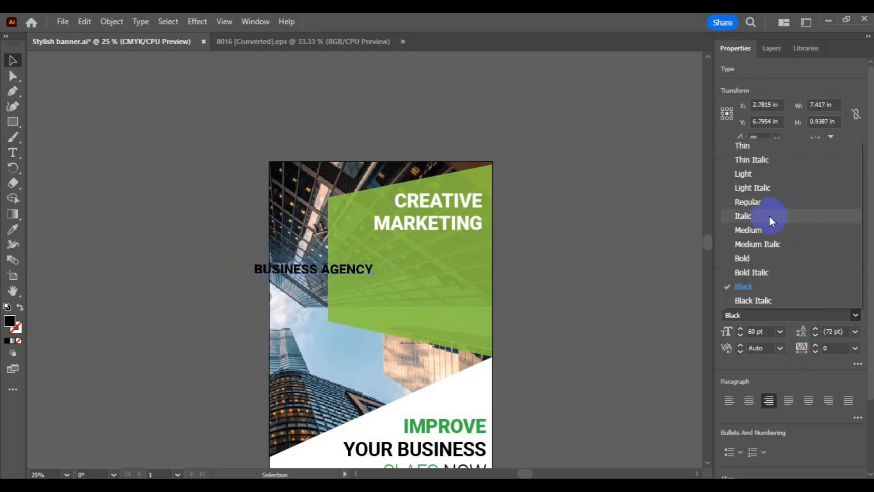
pyautogui.click(769, 229)
pyautogui.moveTo(283, 267); pyautogui.dragTo(392, 247)
# Color the "BUSINESS AGENCY" subtitle white and change its font weight to Light.
pyautogui.click(13, 229)
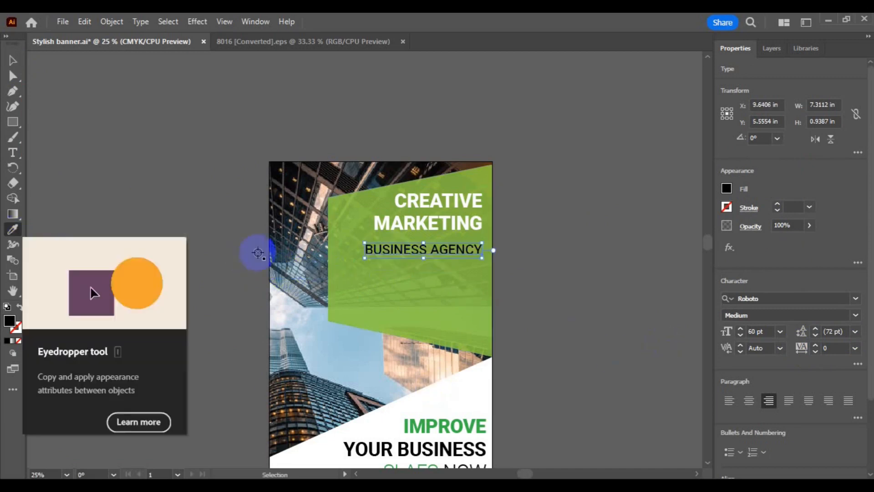
pyautogui.click(435, 393)
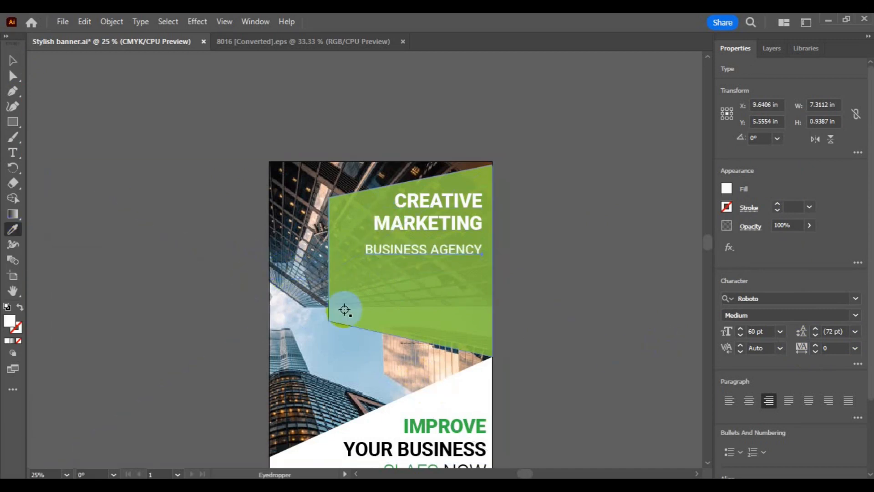
pyautogui.click(772, 314)
pyautogui.click(759, 170)
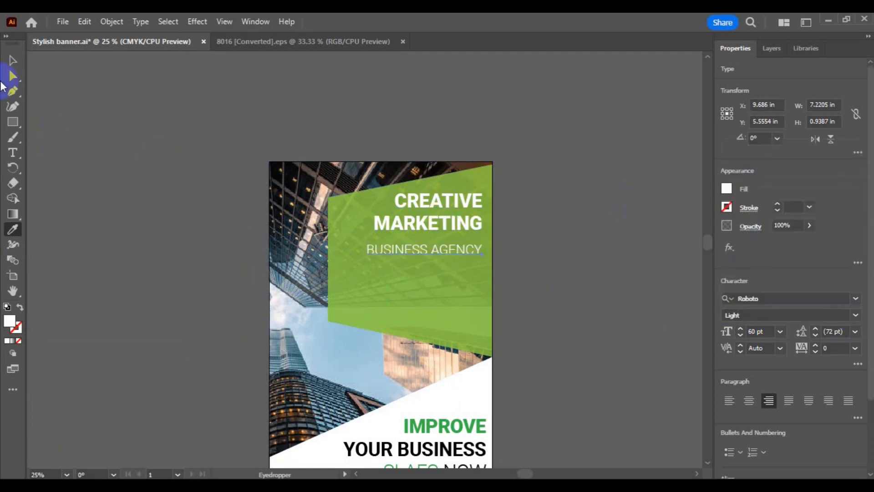
# Reduce the font size of the "BUSINESS AGENCY" subtitle to 48 pt.
pyautogui.click(13, 60)
pyautogui.click(780, 331)
pyautogui.click(793, 281)
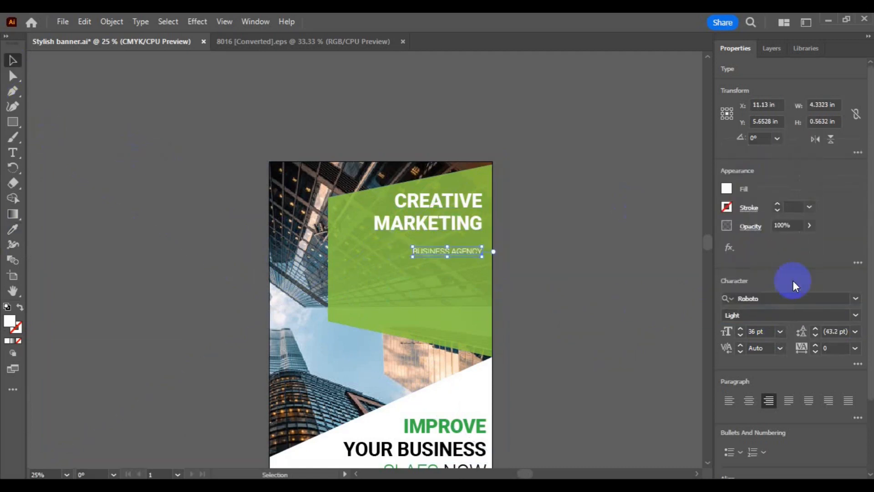
pyautogui.click(780, 331)
pyautogui.click(793, 289)
pyautogui.click(604, 296)
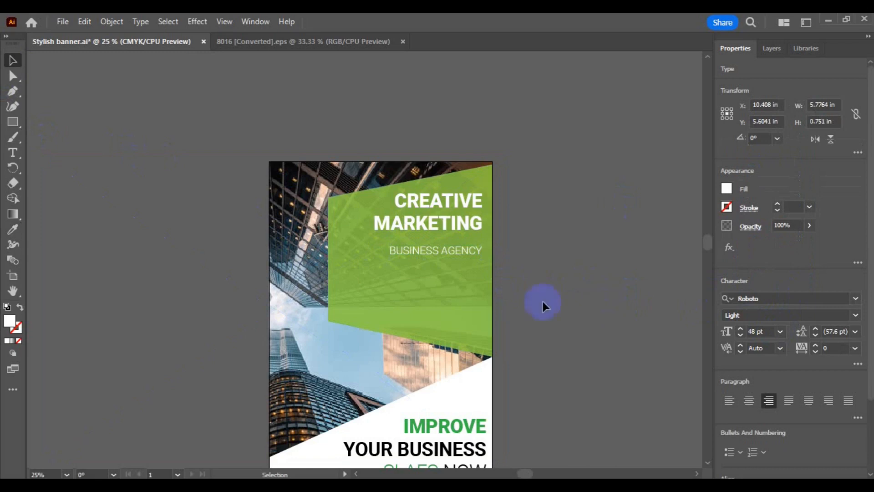
# Draw a placeholder text frame about 8.4 by 3.9 in below "BUSINESS AGENCY" and set its text to 24 pt.
pyautogui.press('t')
pyautogui.moveTo(351, 261); pyautogui.dragTo(486, 322)
pyautogui.click(783, 331)
pyautogui.click(805, 224)
pyautogui.click(786, 327)
pyautogui.click(806, 280)
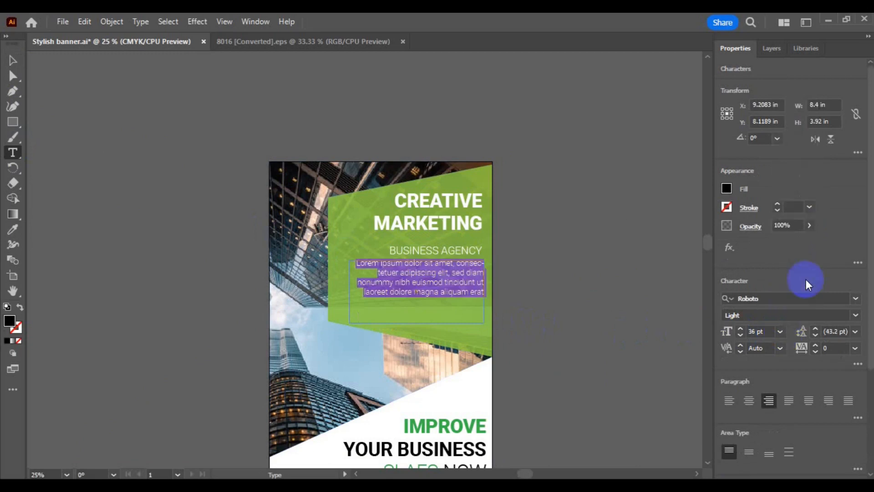
pyautogui.click(781, 332)
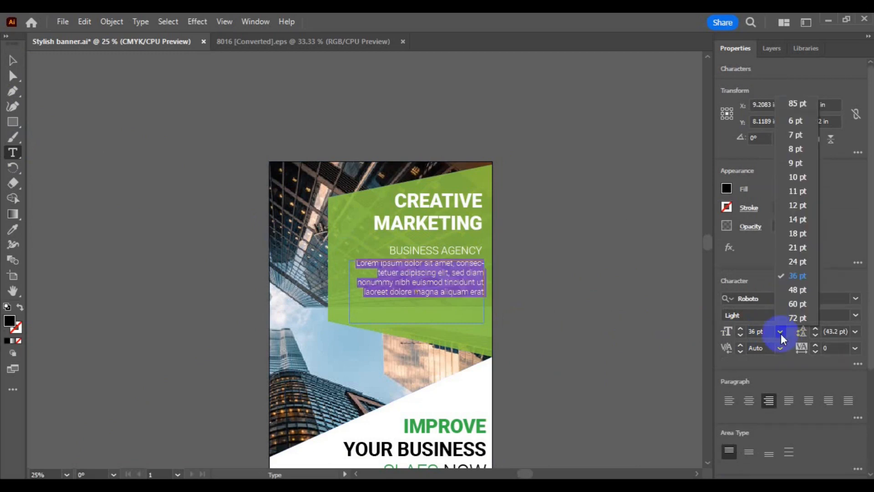
pyautogui.click(808, 265)
# Change the placeholder paragraph's font weight to Medium and its fill to white.
pyautogui.click(855, 315)
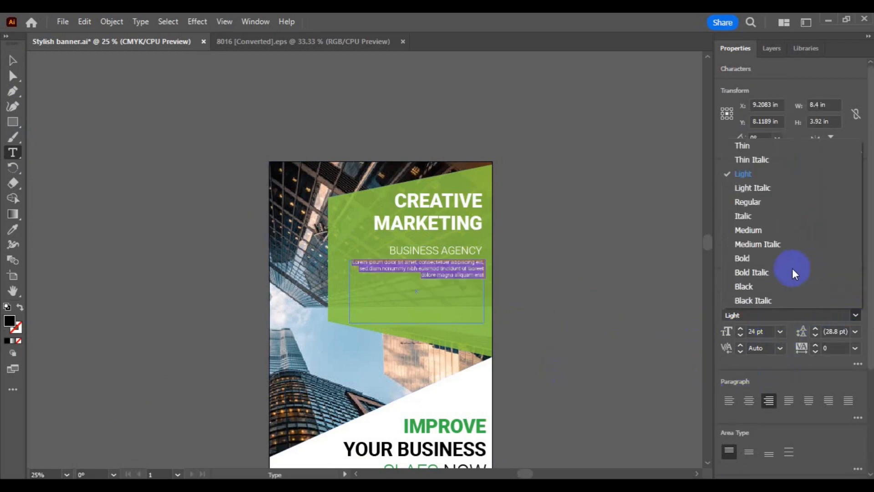
pyautogui.click(769, 230)
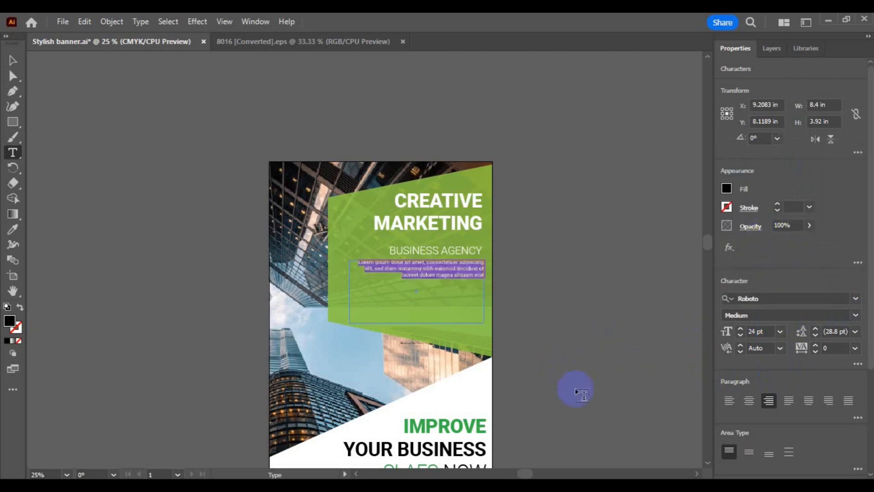
pyautogui.click(726, 188)
pyautogui.click(605, 234)
pyautogui.click(13, 60)
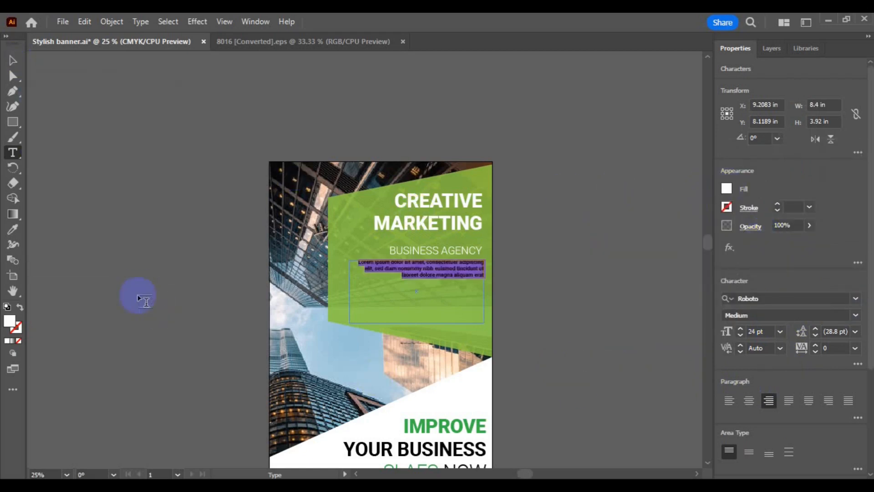
# Shorten the placeholder paragraph's text frame to about 1.64 in high.
pyautogui.click(13, 63)
pyautogui.click(417, 271)
pyautogui.moveTo(416, 322); pyautogui.dragTo(418, 286)
pyautogui.click(440, 292)
# Right-align the "BUSINESS AGENCY" subtitle and the placeholder paragraph with the "CREATIVE MARKETING" title.
pyautogui.click(463, 265)
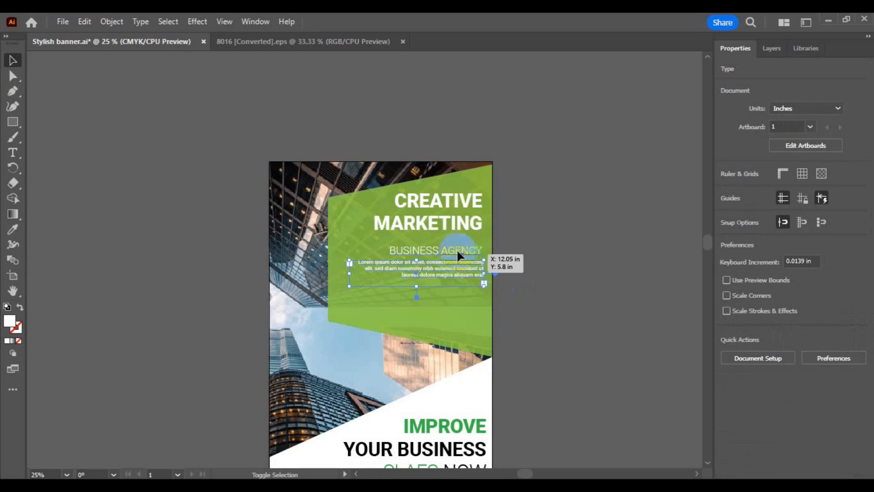
pyautogui.keyDown('shift'); pyautogui.click(460, 253); pyautogui.keyUp('shift')
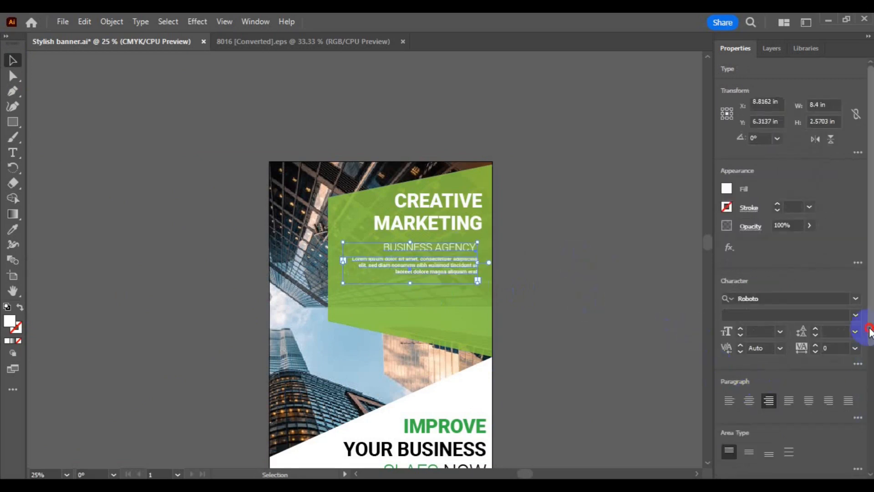
pyautogui.scroll(-5, 856, 333)
pyautogui.click(609, 367)
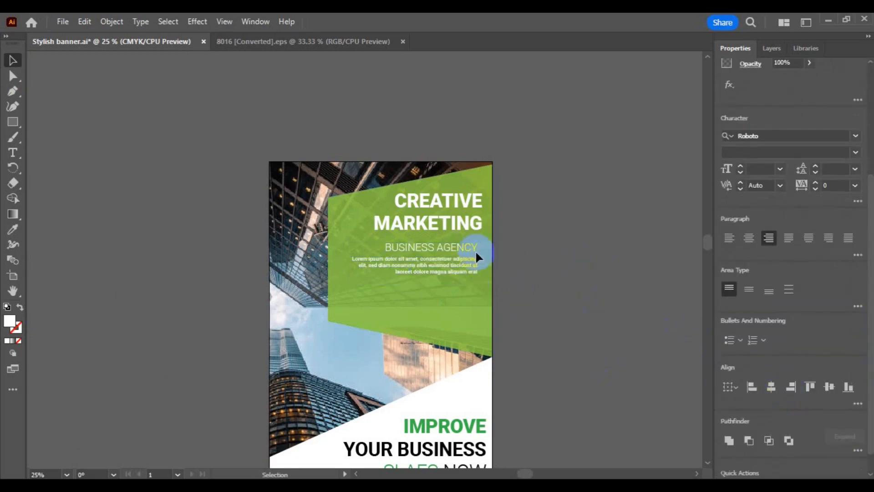
pyautogui.click(468, 264)
pyautogui.keyDown('shift'); pyautogui.click(461, 271); pyautogui.keyUp('shift')
pyautogui.keyDown('shift'); pyautogui.click(454, 225); pyautogui.keyUp('shift')
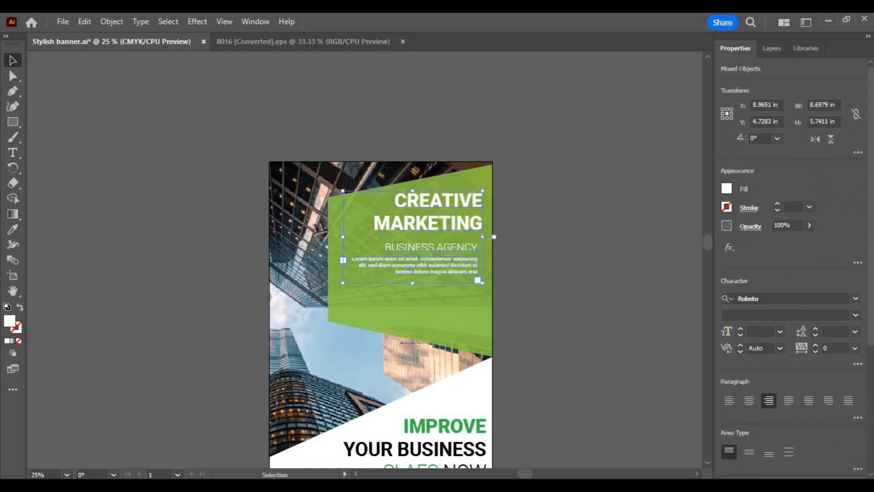
pyautogui.scroll(-4, 865, 332)
pyautogui.click(789, 468)
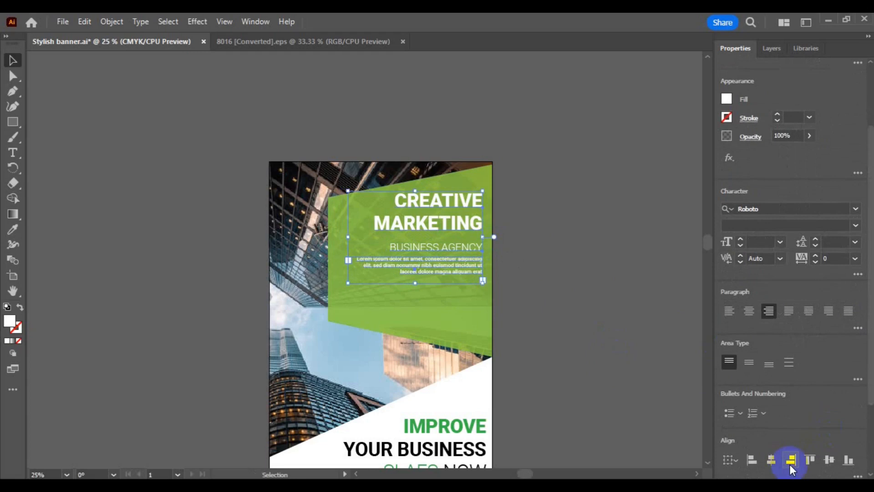
pyautogui.click(561, 419)
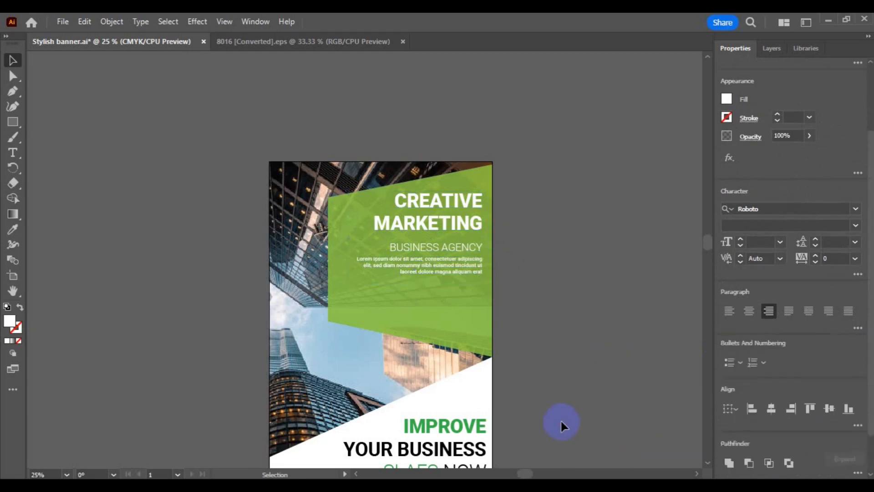
# Draw a horizontal line about 5.4 in long between the "CREATIVE MARKETING" title and the "BUSINESS AGENCY" subtitle with the Pen tool.
pyautogui.click(13, 91)
pyautogui.click(395, 235)
pyautogui.click(481, 242)
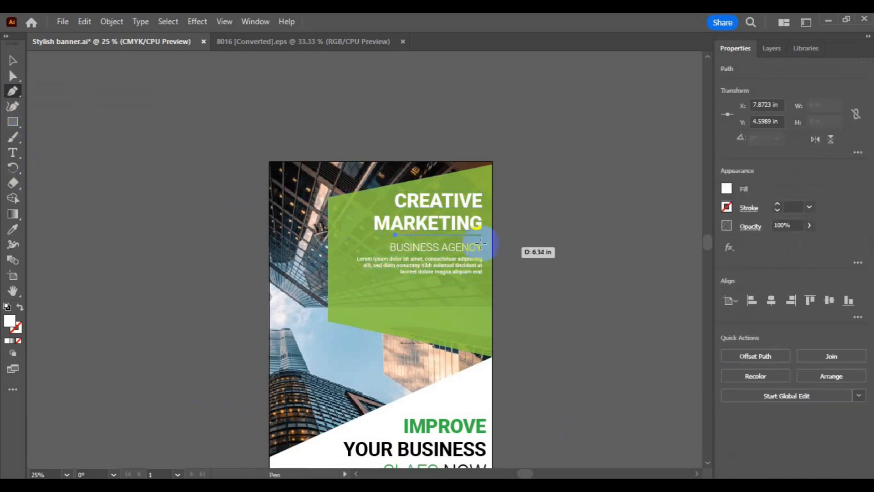
pyautogui.keyDown('shift'); pyautogui.click(482, 236); pyautogui.keyUp('shift')
pyautogui.hotkey('ctrl', 'shift', 'a')
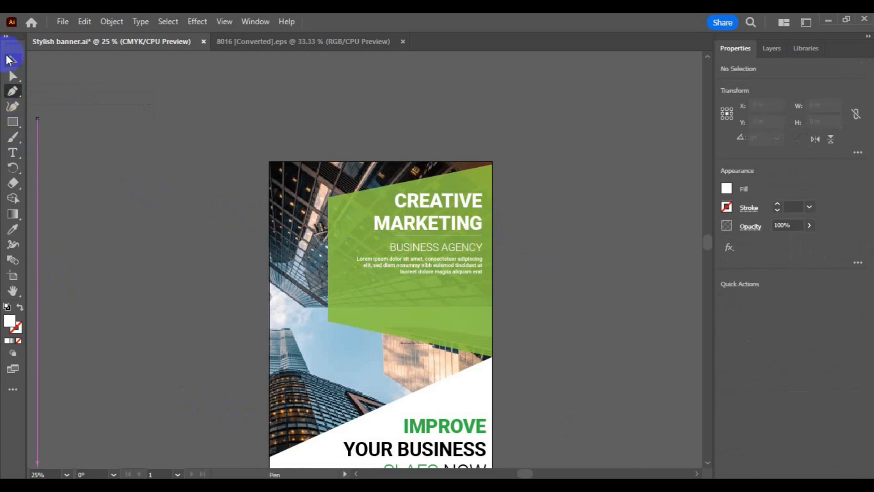
pyautogui.click(10, 60)
# Give the line in the title block no fill and a 2 pt black stroke.
pyautogui.click(423, 235)
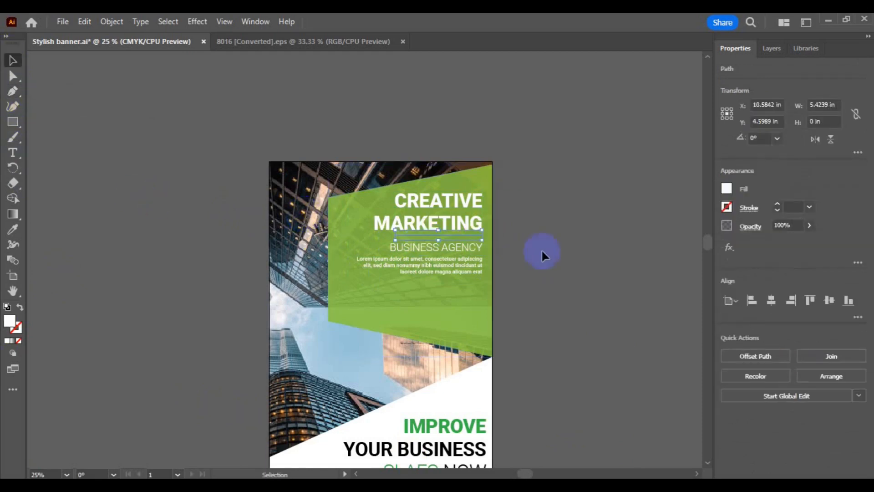
pyautogui.click(726, 207)
pyautogui.click(605, 255)
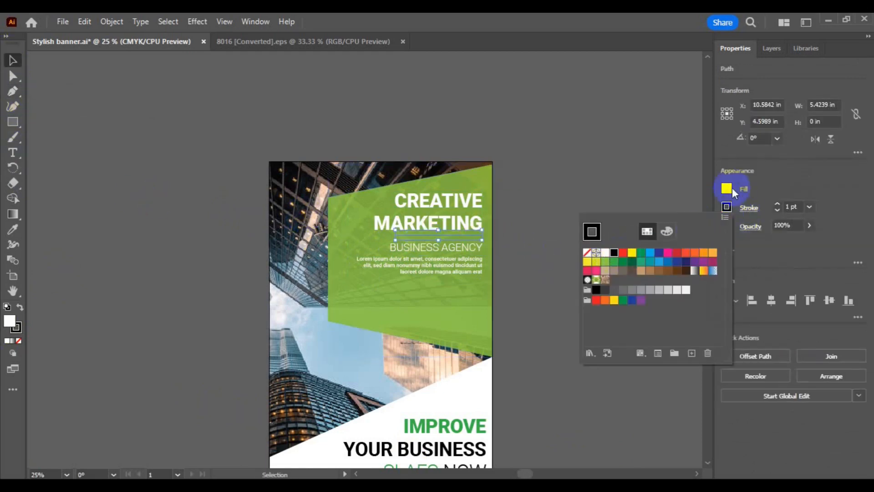
pyautogui.click(728, 190)
pyautogui.click(588, 233)
pyautogui.click(809, 207)
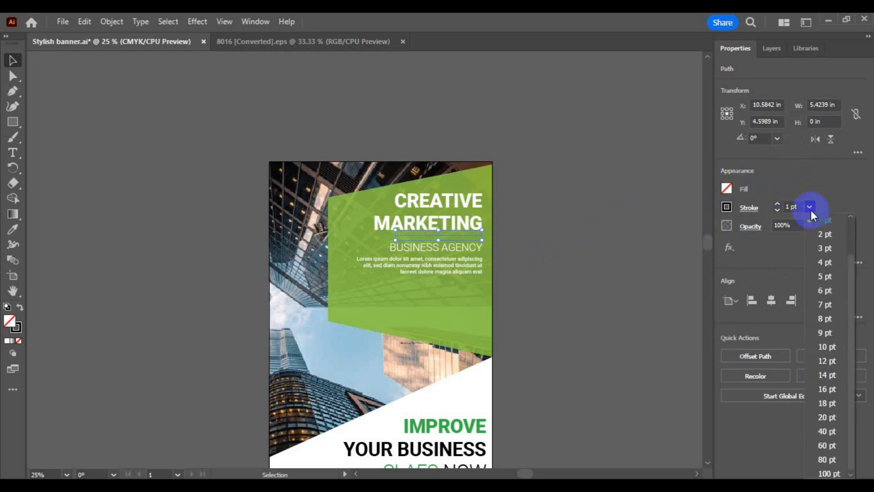
pyautogui.click(825, 233)
# Place the line directly below the "BUSINESS AGENCY" subtitle and move the placeholder paragraph down to leave space beneath it.
pyautogui.keyDown('shift'); pyautogui.click(456, 273); pyautogui.keyUp('shift')
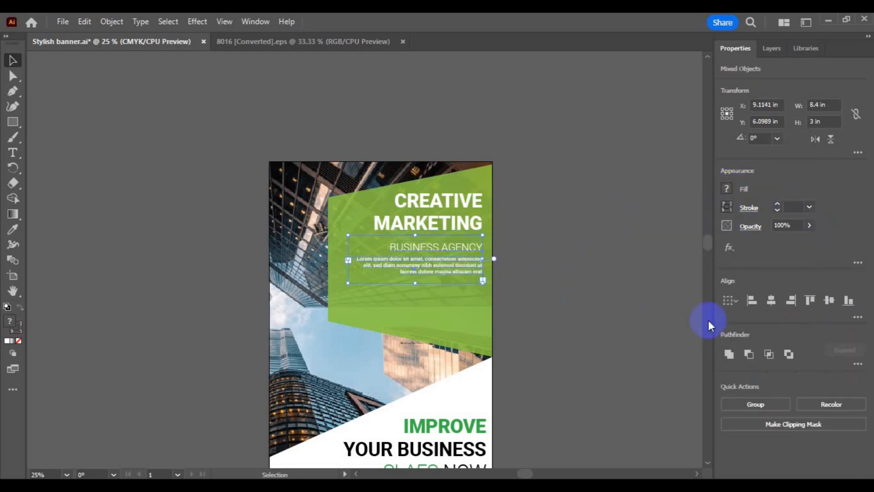
pyautogui.click(469, 254)
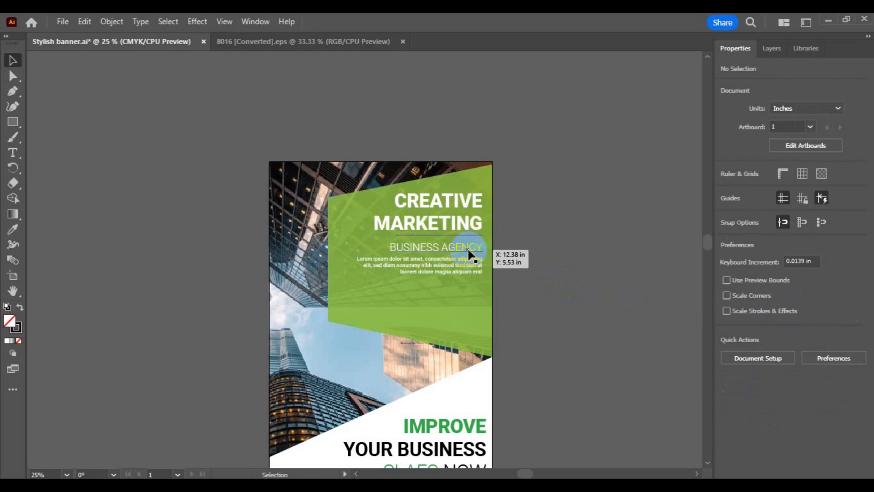
pyautogui.click(463, 243)
pyautogui.moveTo(463, 243); pyautogui.dragTo(461, 263)
pyautogui.click(110, 27)
pyautogui.click(172, 110)
pyautogui.scroll(1, 373, 253)
pyautogui.click(423, 267)
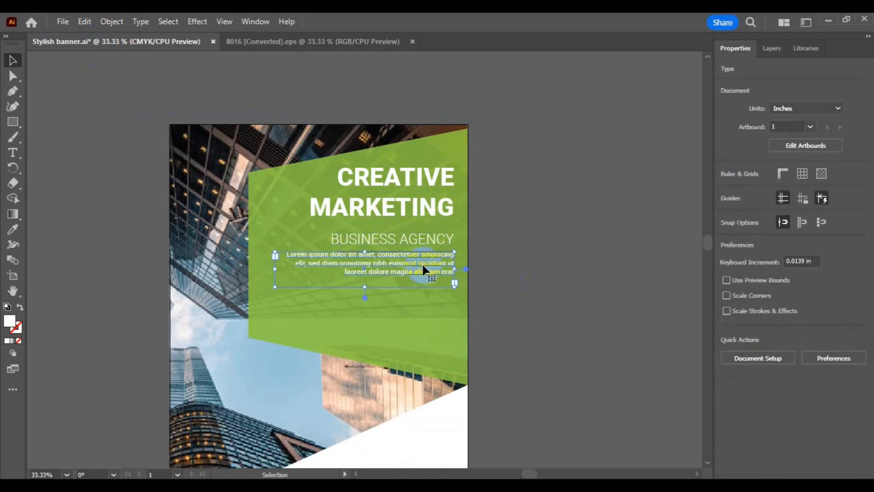
pyautogui.moveTo(423, 263); pyautogui.dragTo(420, 287)
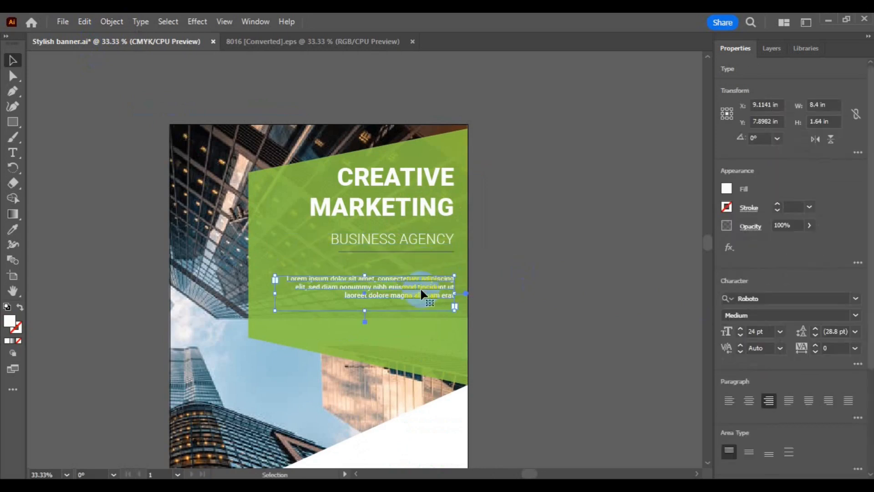
# Group the "BUSINESS AGENCY" subtitle with its line and move the group slightly down.
pyautogui.click(438, 241)
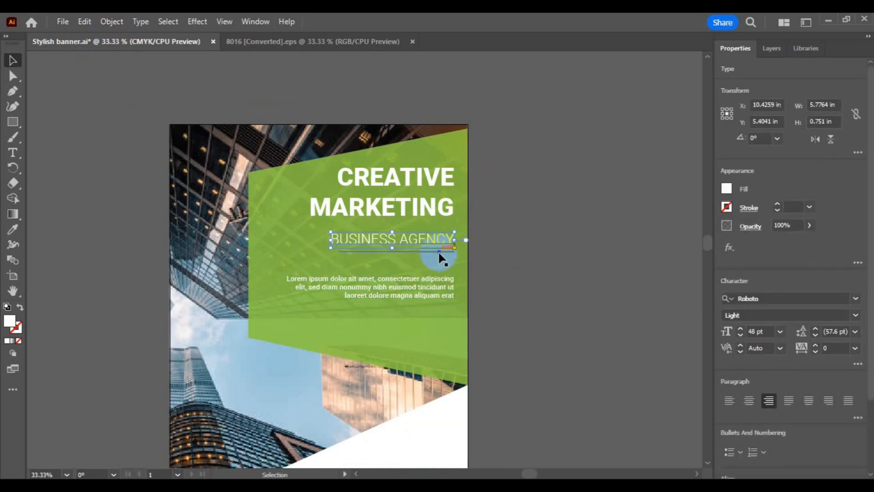
pyautogui.keyDown('shift'); pyautogui.click(439, 252); pyautogui.keyUp('shift')
pyautogui.hotkey('ctrl', 'g')
pyautogui.moveTo(431, 238); pyautogui.dragTo(431, 251)
# Move the "CREATIVE MARKETING" title down to match and right-align it with the subtitle group and the placeholder paragraph.
pyautogui.moveTo(430, 218); pyautogui.dragTo(426, 254)
pyautogui.keyDown('shift'); pyautogui.click(426, 254); pyautogui.keyUp('shift')
pyautogui.click(791, 300)
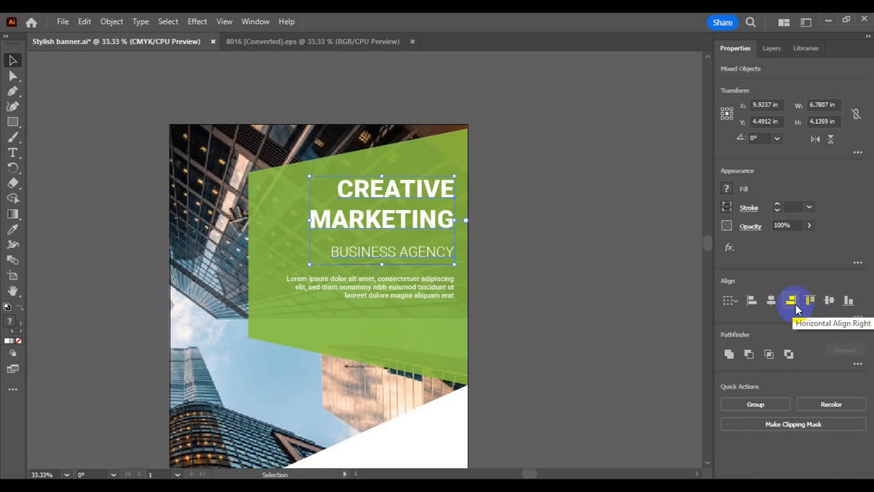
pyautogui.keyDown('shift'); pyautogui.click(423, 288); pyautogui.keyUp('shift')
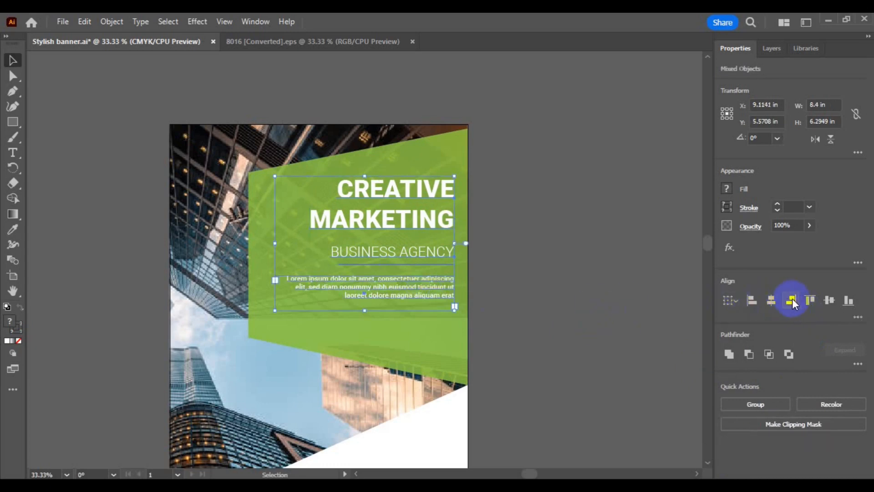
# Align the title, subtitle group and placeholder paragraph vertically with the green panel, and save the banner file.
pyautogui.keyDown('shift'); pyautogui.click(457, 351); pyautogui.keyUp('shift')
pyautogui.click(776, 299)
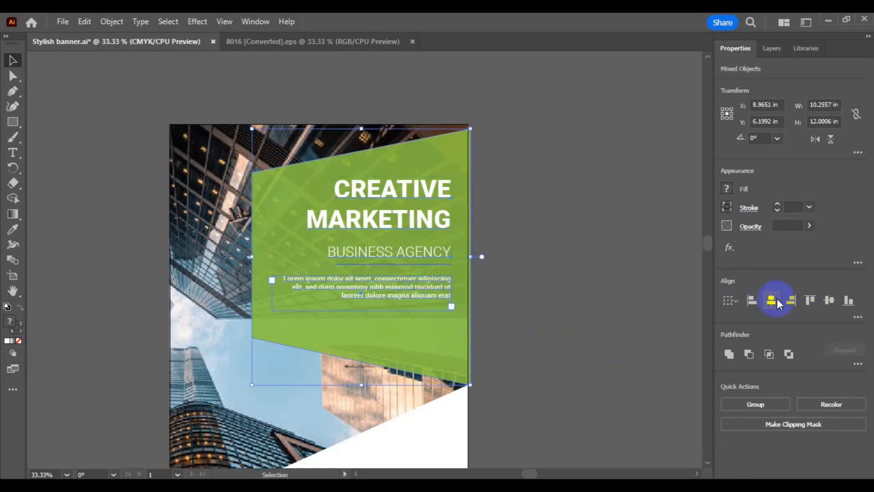
pyautogui.click(828, 303)
pyautogui.click(827, 301)
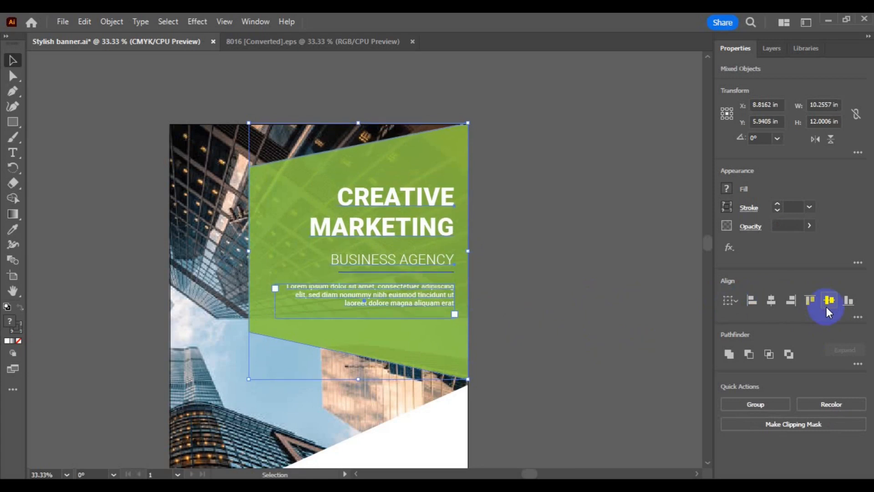
pyautogui.click(827, 301)
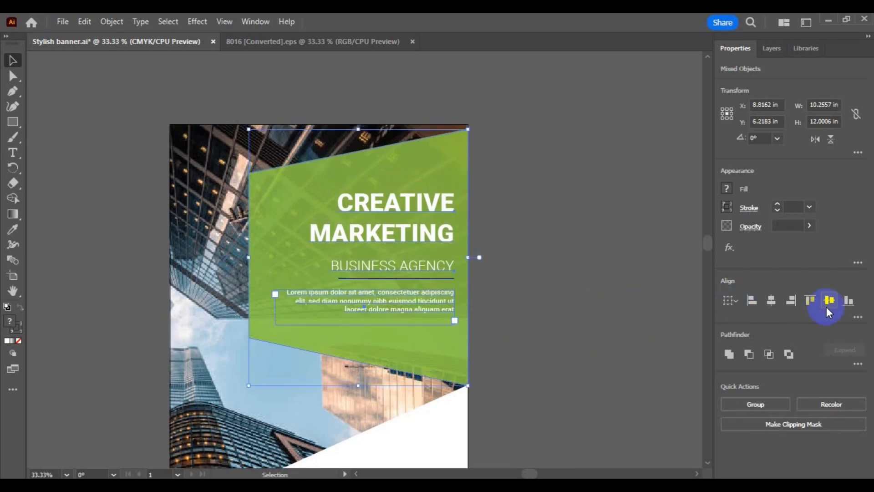
pyautogui.hotkey('ctrl', '0')
pyautogui.click(540, 300)
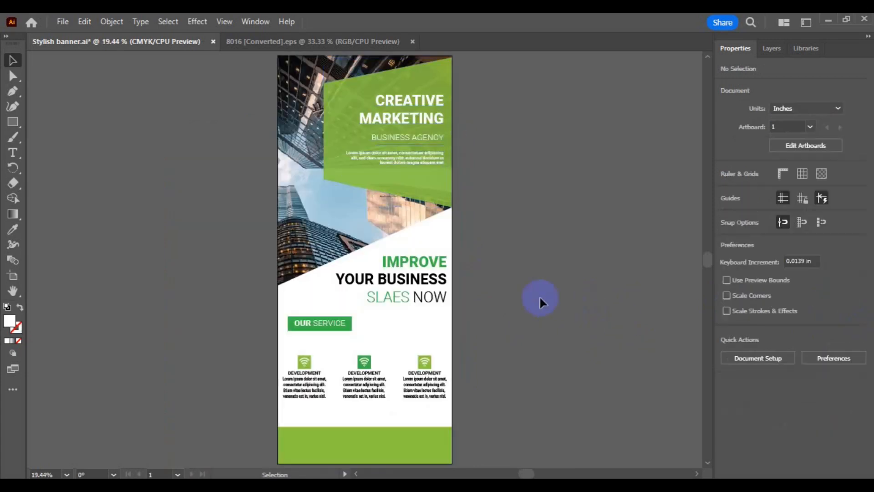
pyautogui.hotkey('ctrl', 's')
pyautogui.press('space')
pyautogui.moveTo(401, 433); pyautogui.dragTo(424, 311)
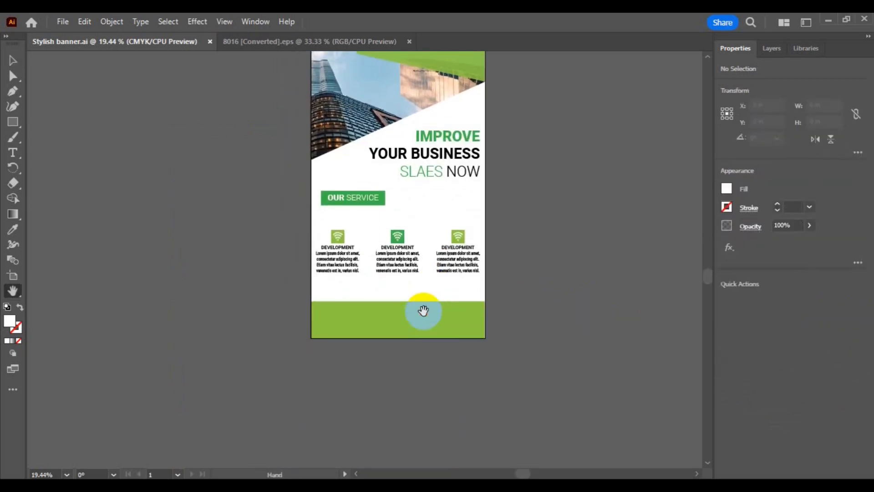
pyautogui.hotkey('ctrl', '+')
pyautogui.hotkey('ctrl', '+')
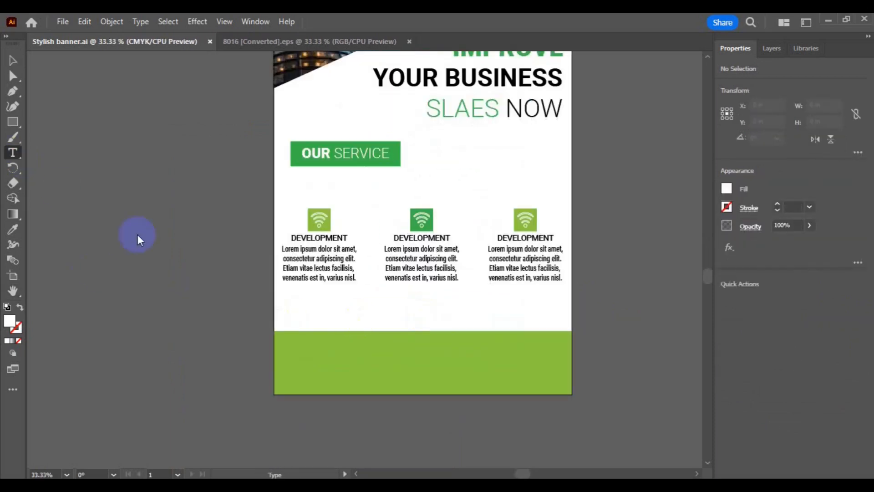
pyautogui.click(334, 360)
pyautogui.write('www.website.com')
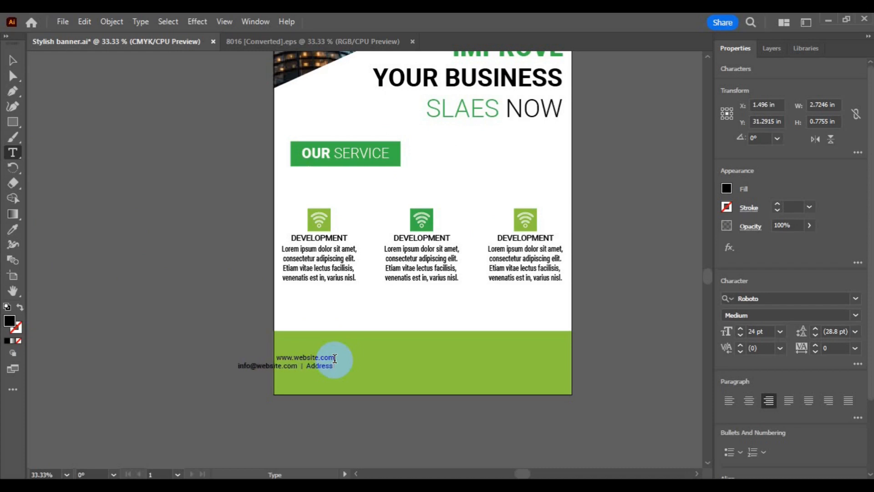
pyautogui.write('e,Provinc')
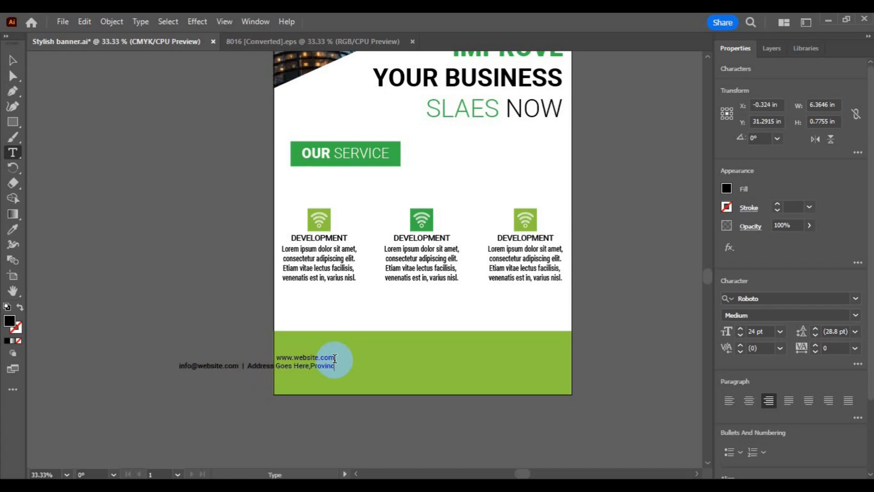
pyautogui.write('e 0001.')
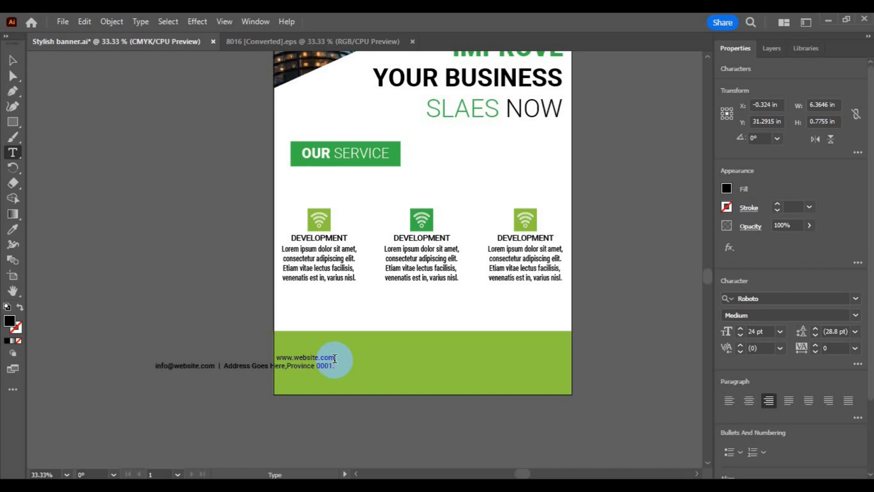
# Center the lines of the footer contact text and center the text horizontally on the artboard.
pyautogui.click(13, 60)
pyautogui.click(749, 400)
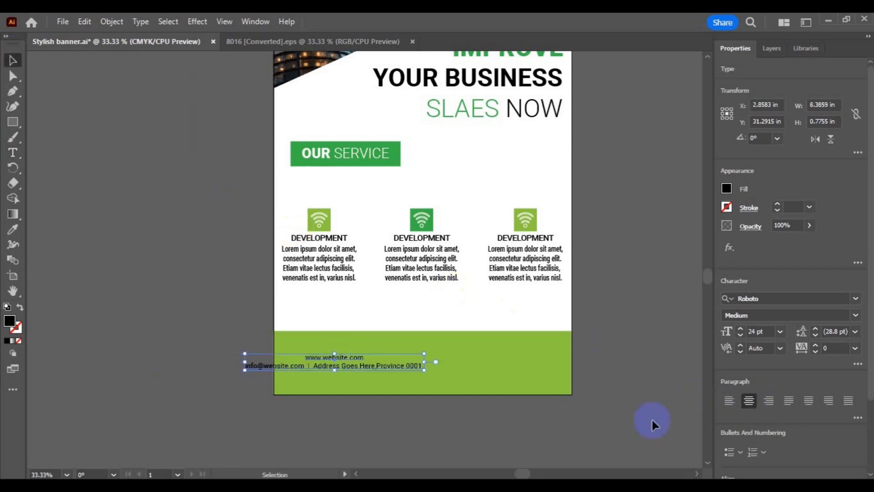
pyautogui.scroll(-3, 779, 433)
pyautogui.click(772, 441)
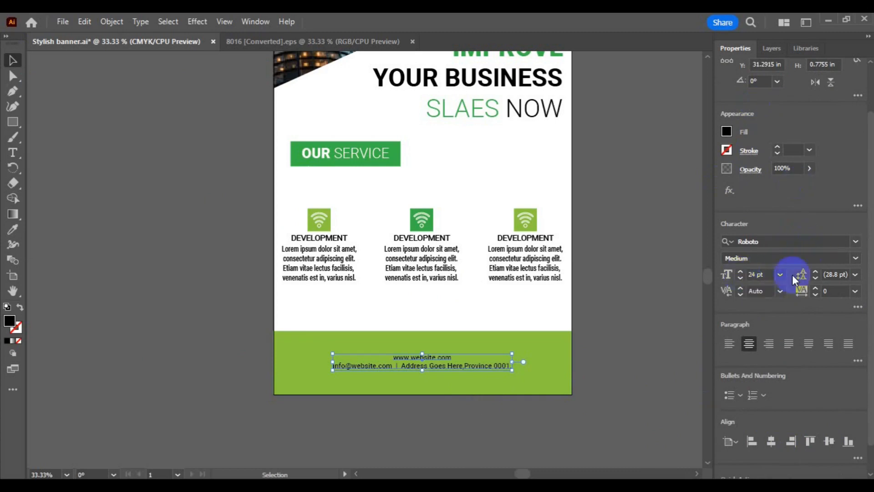
# Set the font size of the footer contact text to 30 pt.
pyautogui.click(780, 274)
pyautogui.click(798, 219)
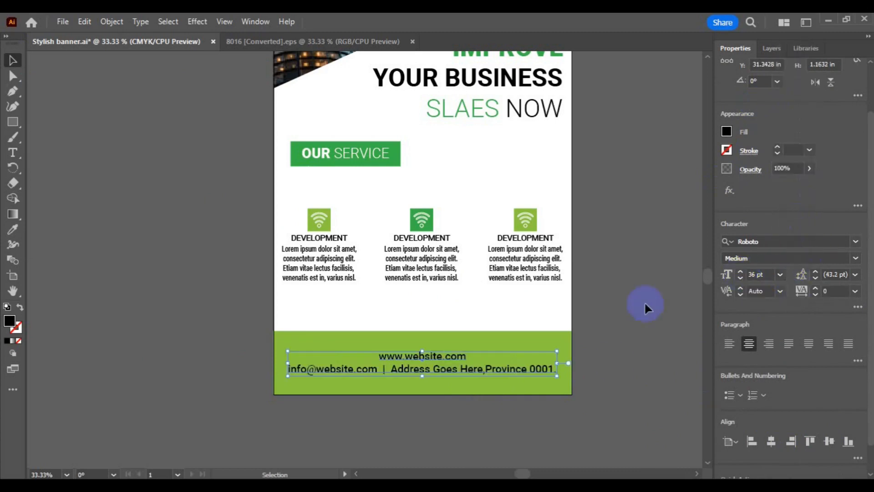
pyautogui.click(752, 274)
pyautogui.write('30')
pyautogui.press('Return')
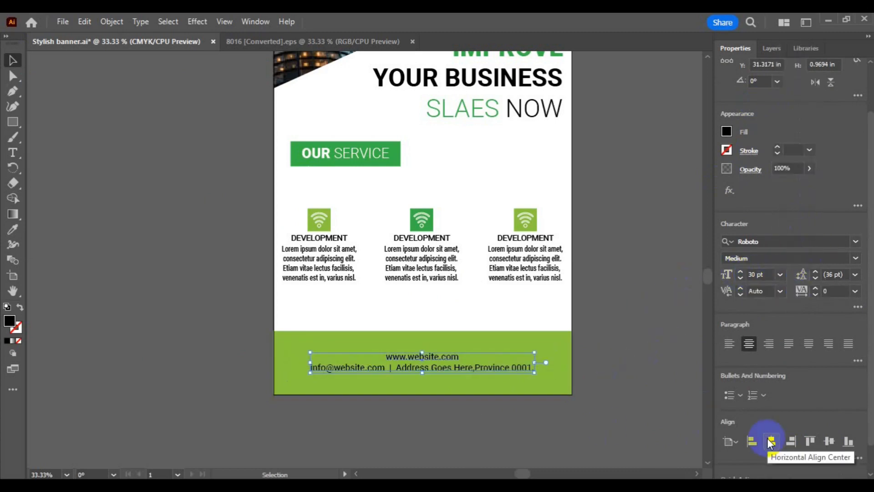
pyautogui.click(634, 383)
pyautogui.click(13, 152)
pyautogui.click(384, 362)
pyautogui.moveTo(387, 358); pyautogui.dragTo(458, 358)
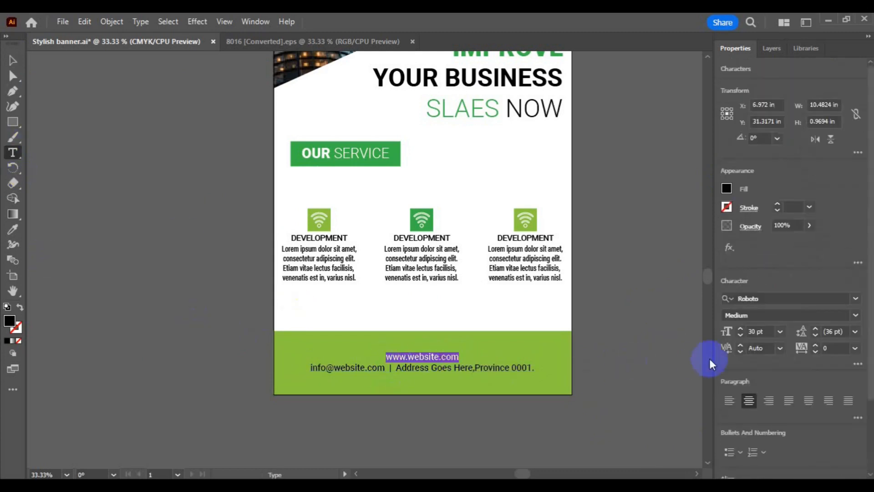
pyautogui.click(855, 348)
pyautogui.click(849, 335)
pyautogui.click(828, 348)
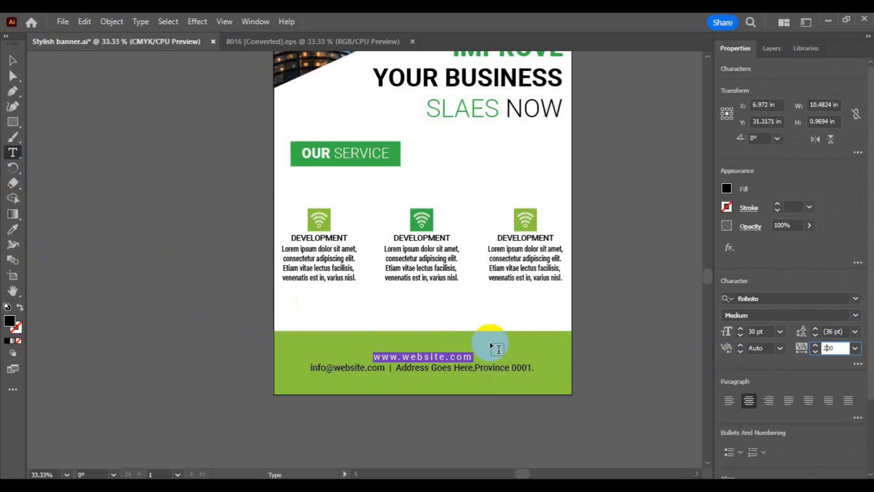
pyautogui.click(13, 60)
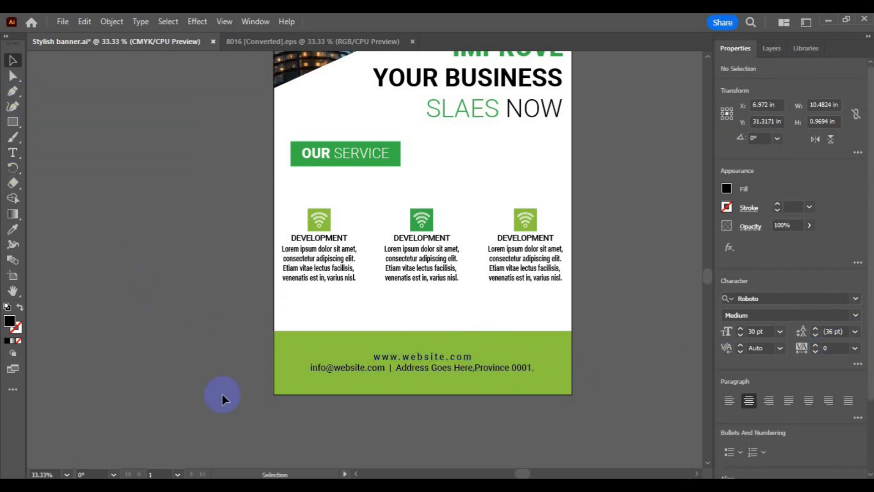
pyautogui.hotkey('ctrl', '0')
pyautogui.hotkey('ctrl', '-')
pyautogui.hotkey('ctrl', '-')
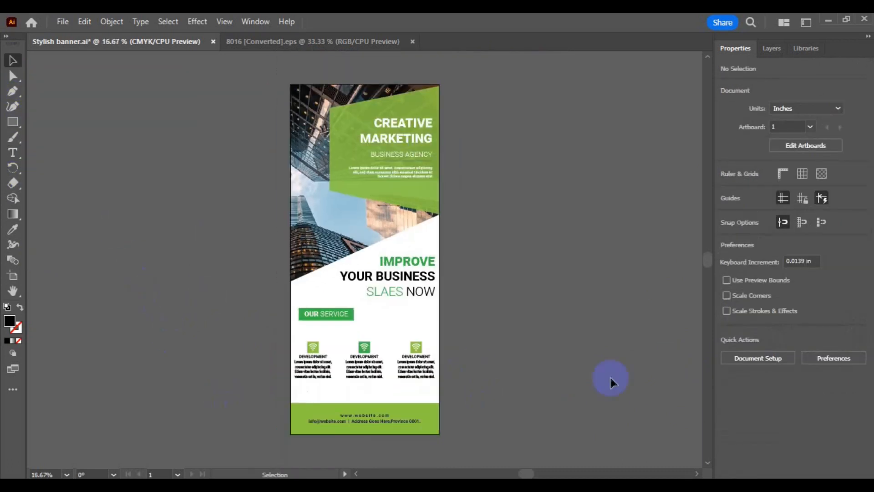